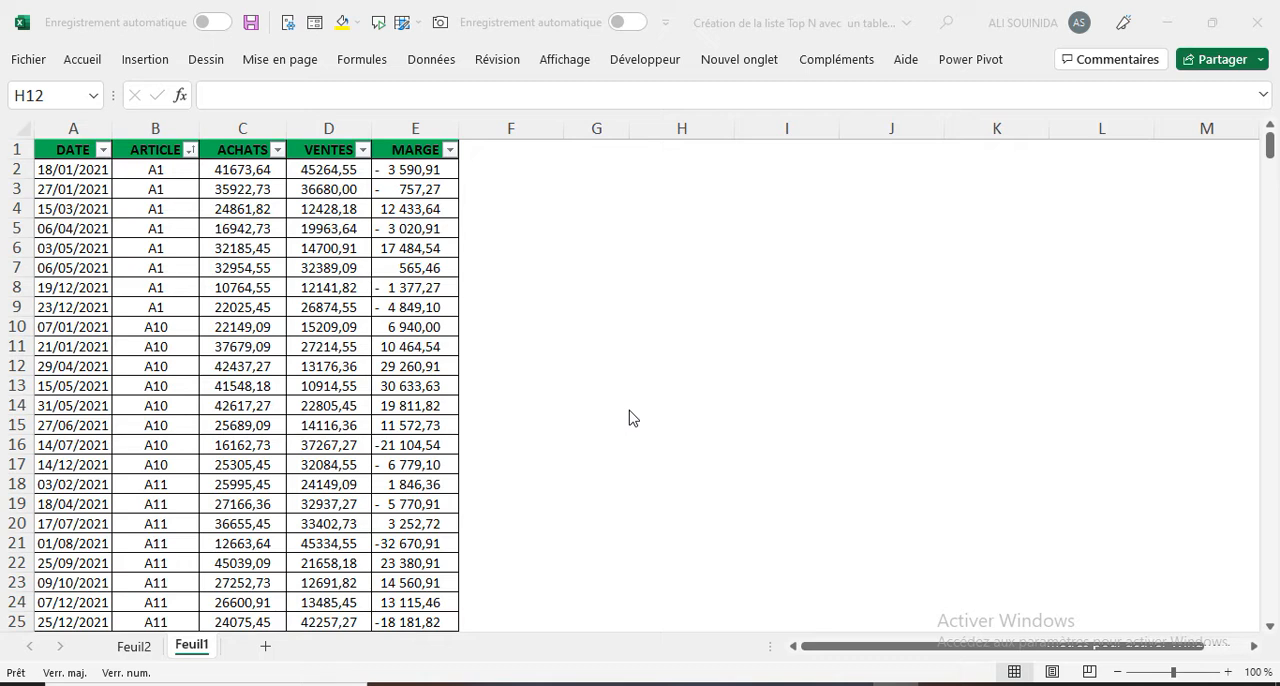
Step: Examine the MARGE column on Feuil1, and compare the ACHATS and MARGE figures of articles A17 and A3 in the Feuil2 pivot table
click(418, 122)
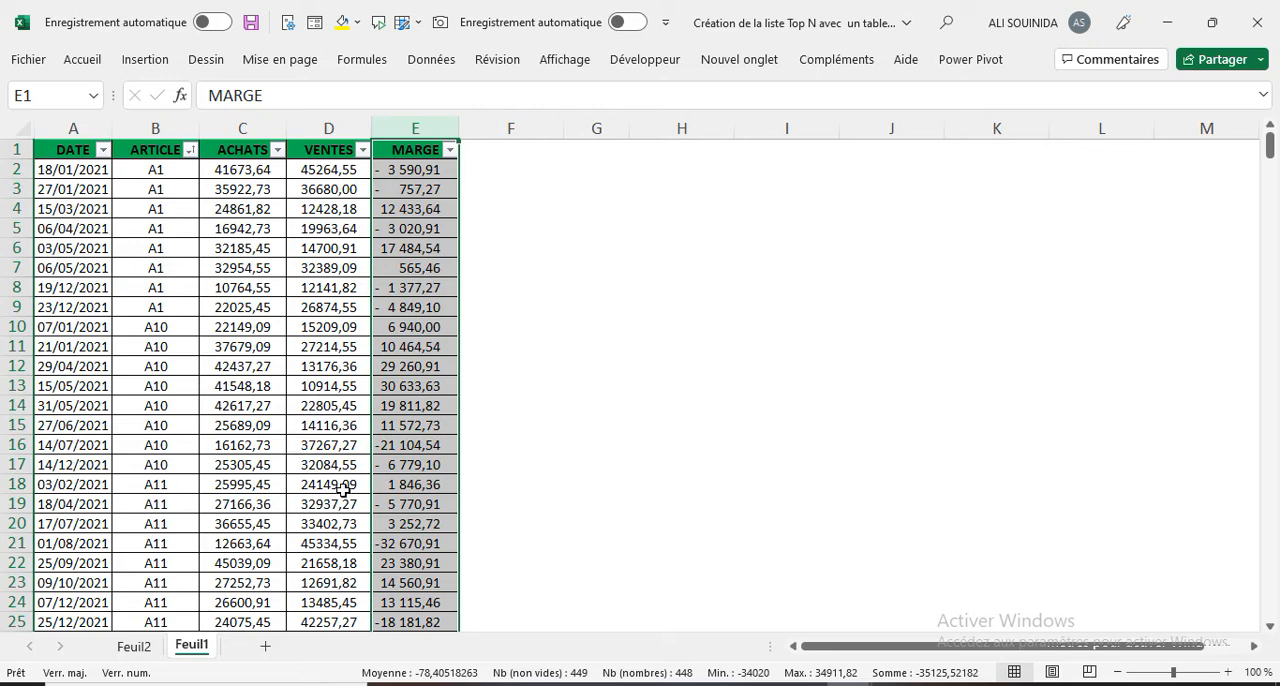
click(131, 648)
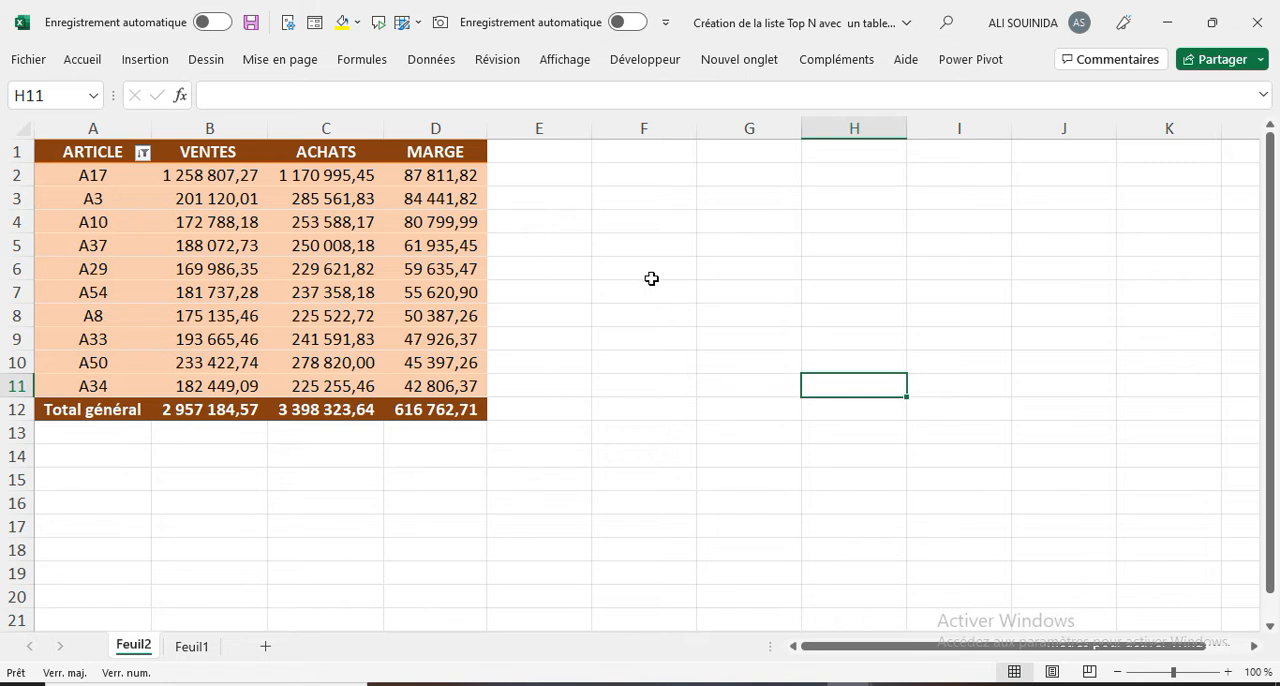
click(103, 175)
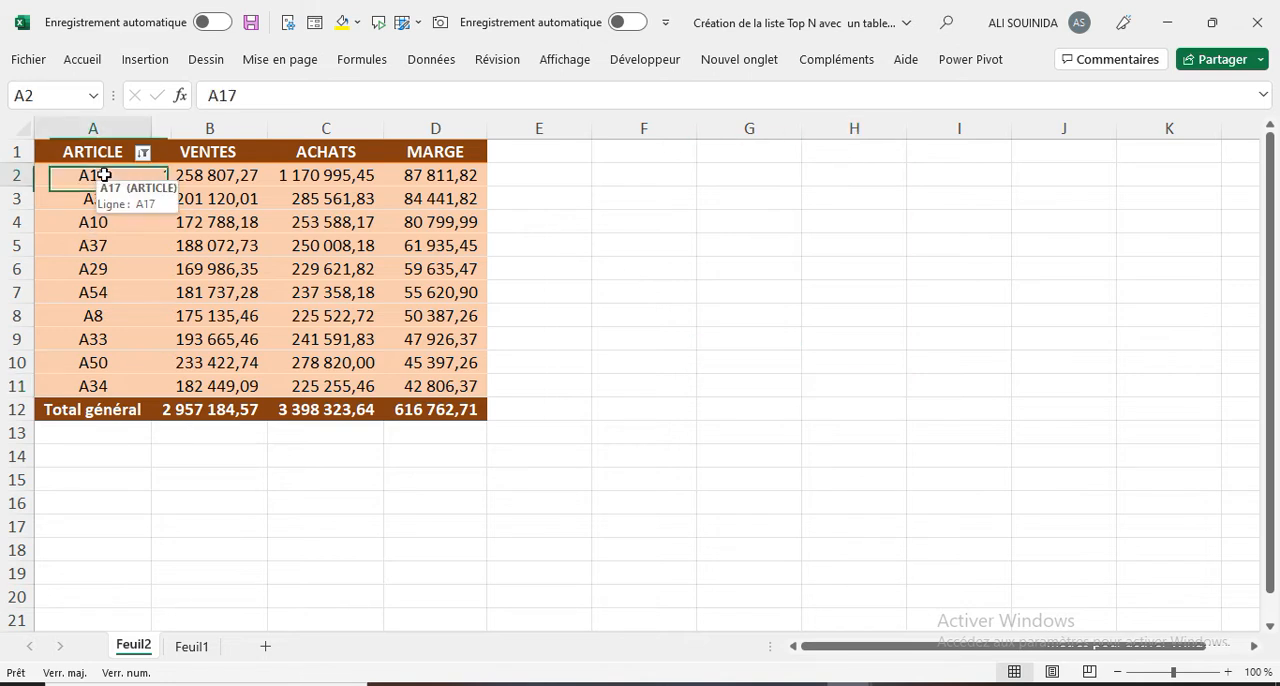
click(103, 199)
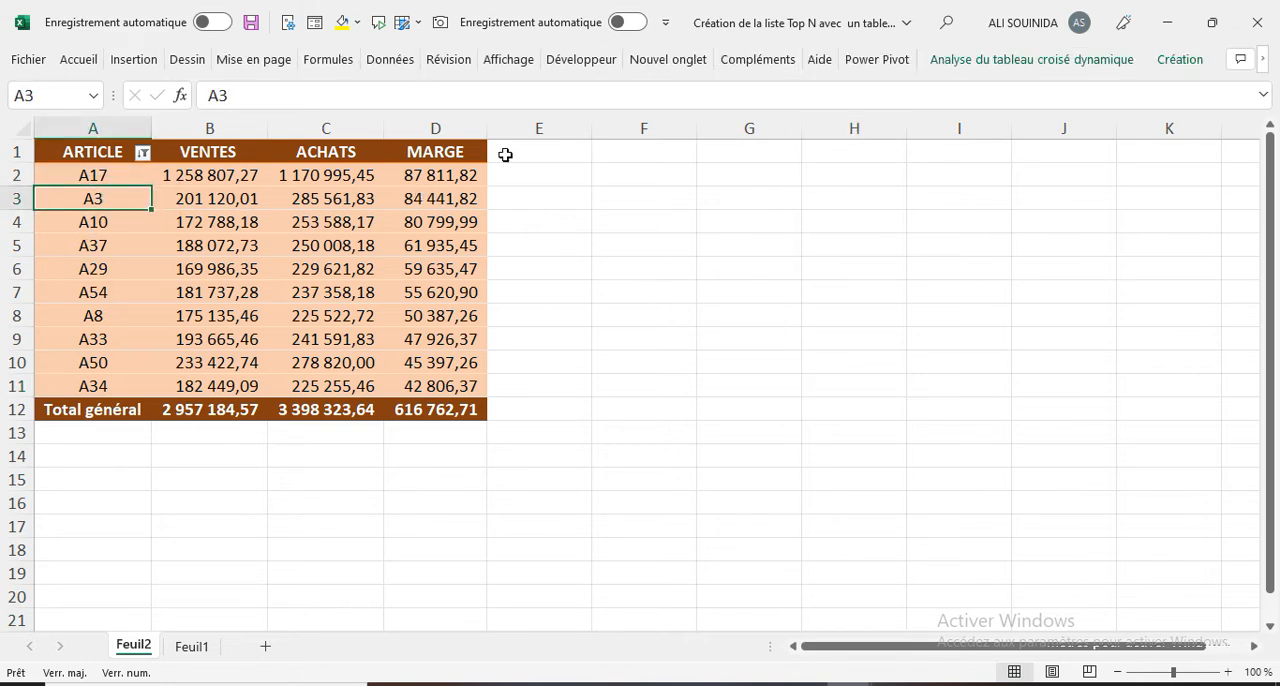
click(101, 175)
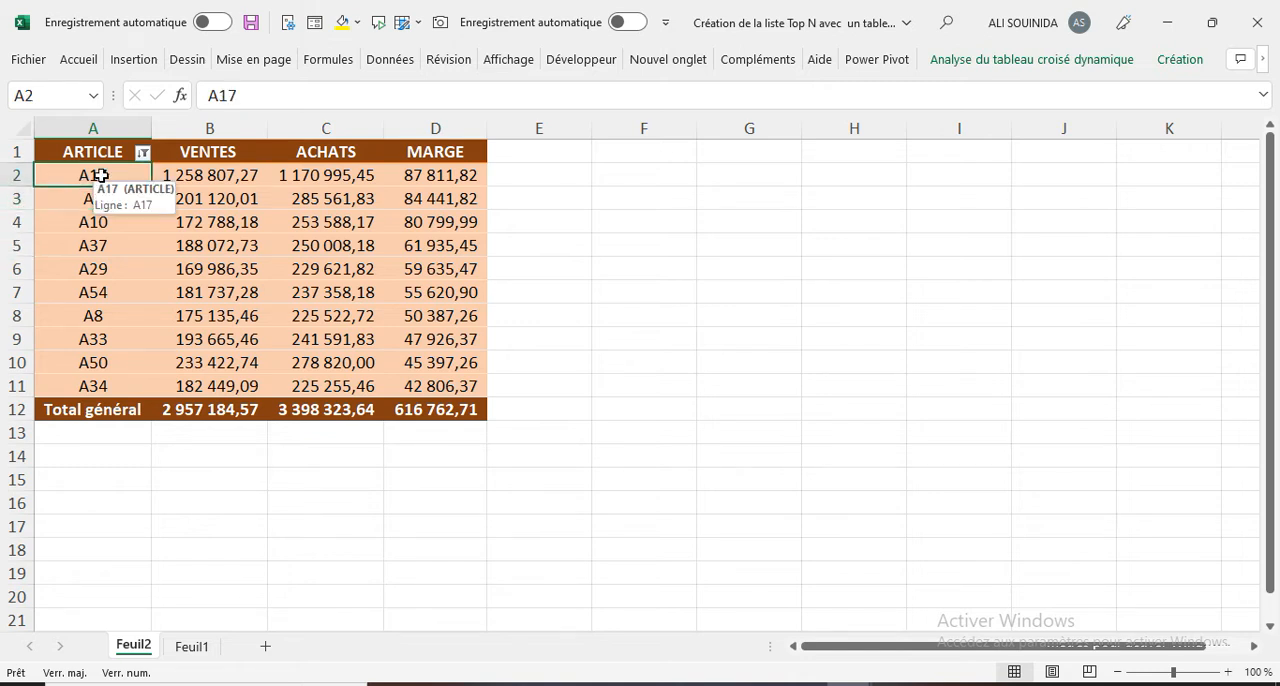
click(106, 199)
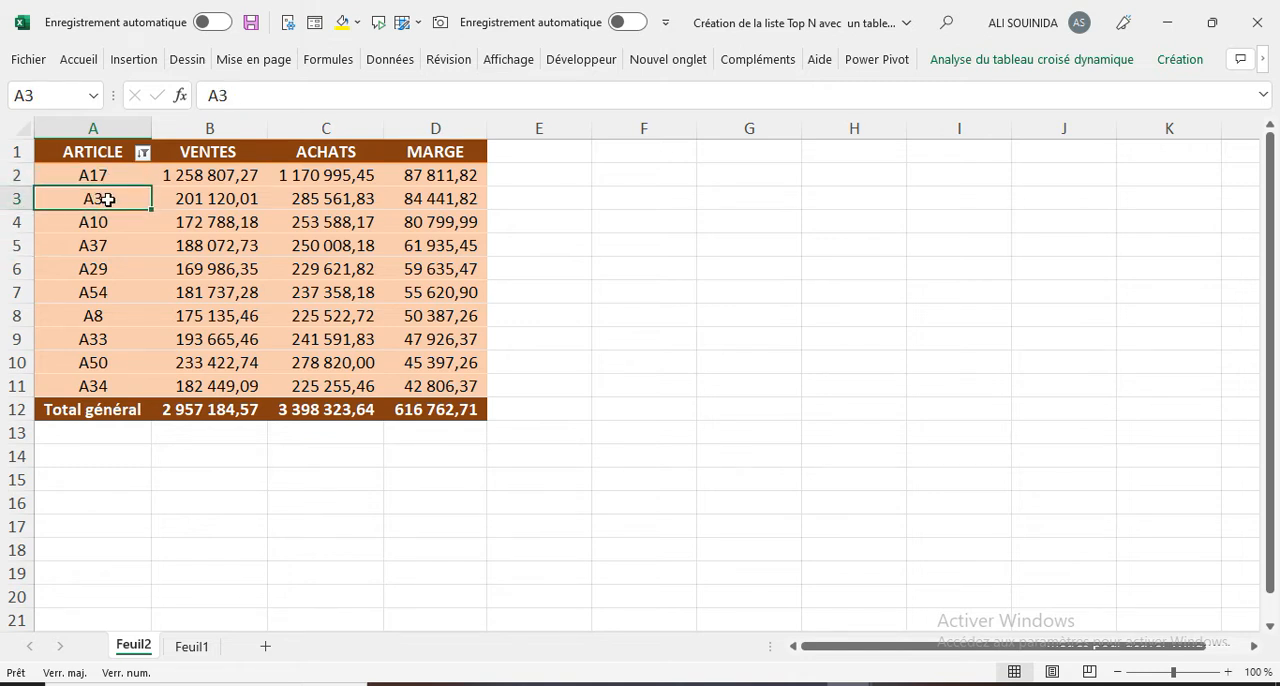
click(459, 175)
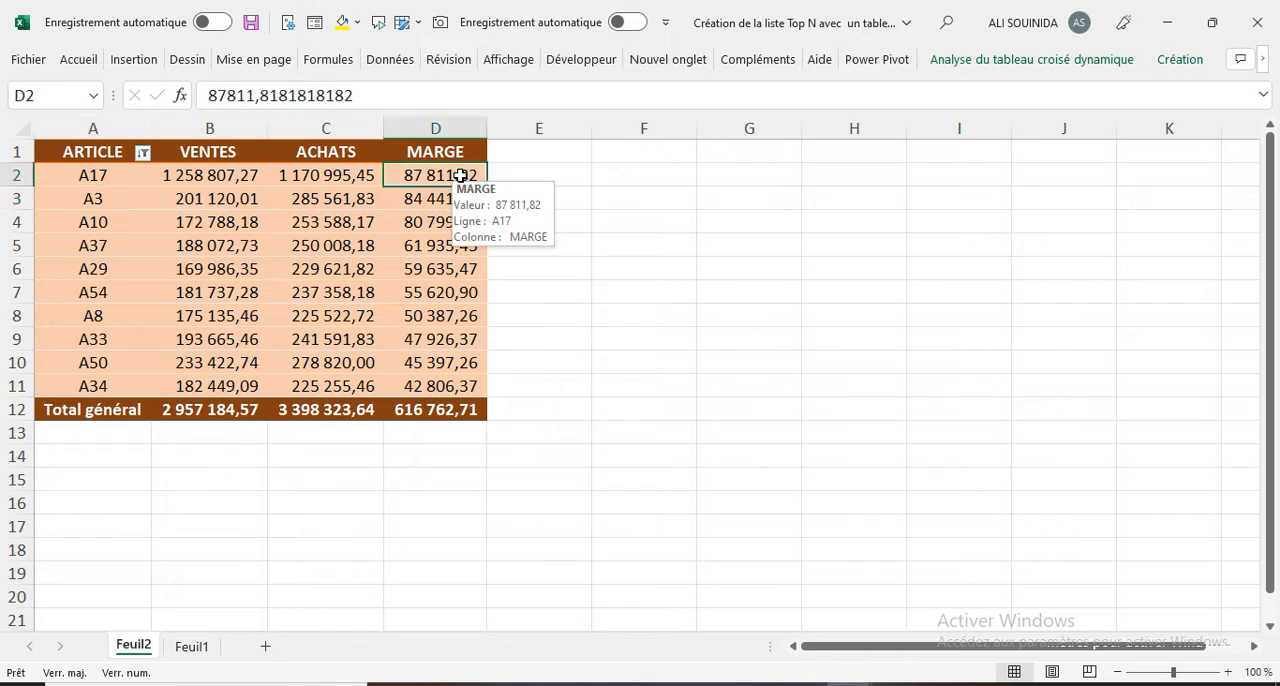
click(457, 196)
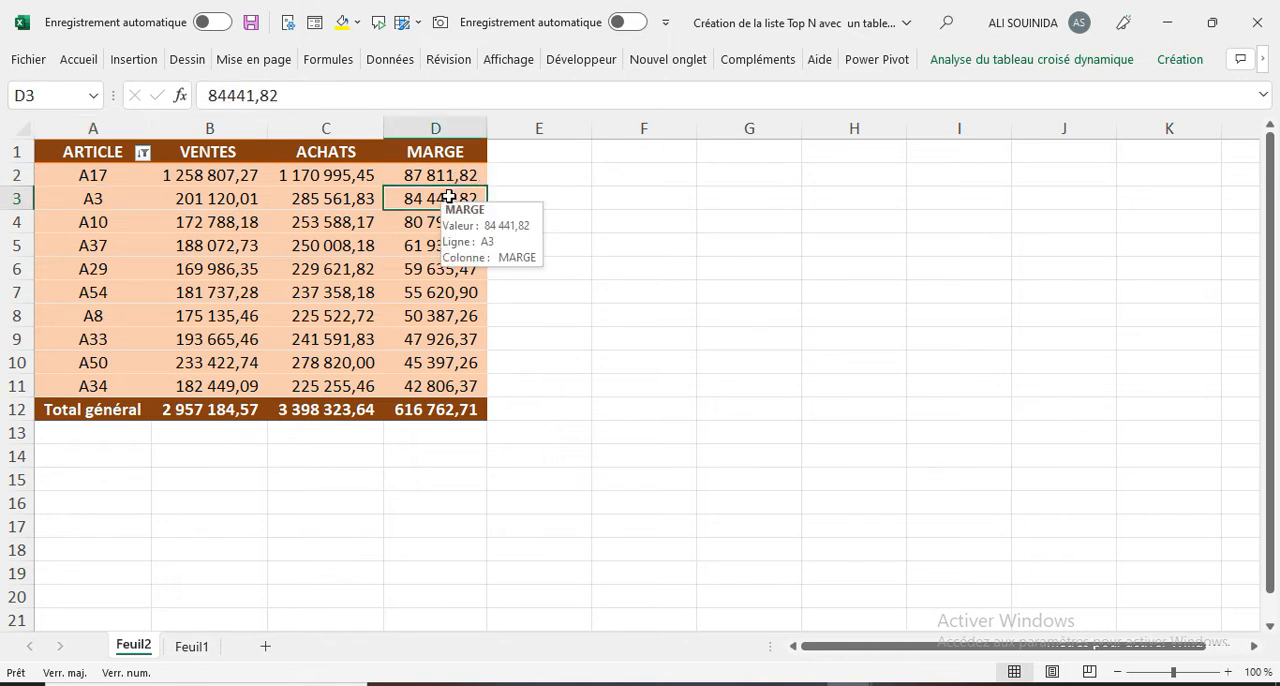
click(330, 176)
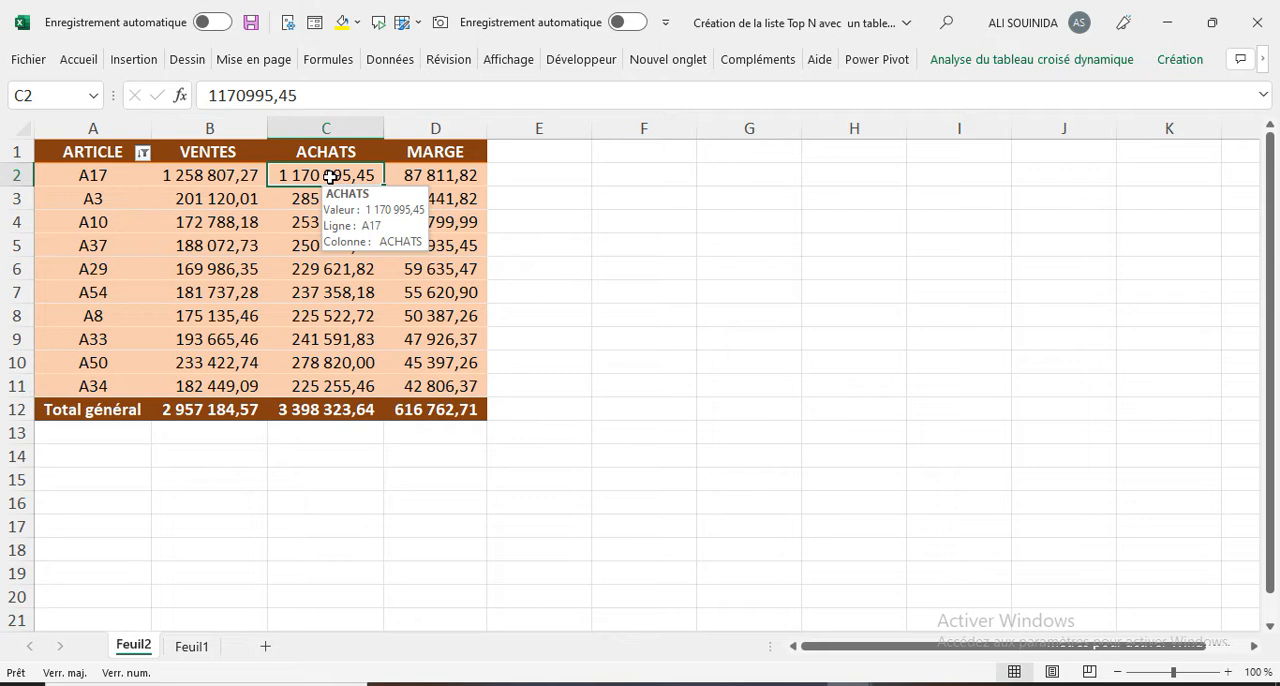
click(326, 201)
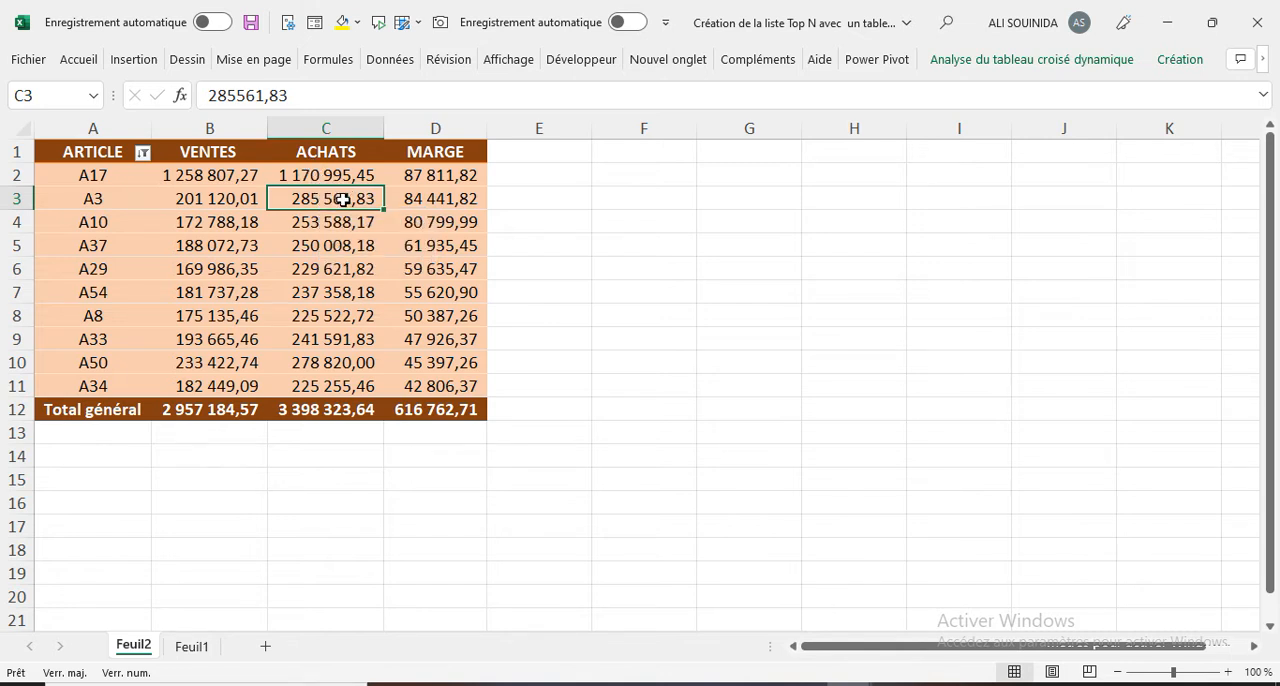
click(337, 176)
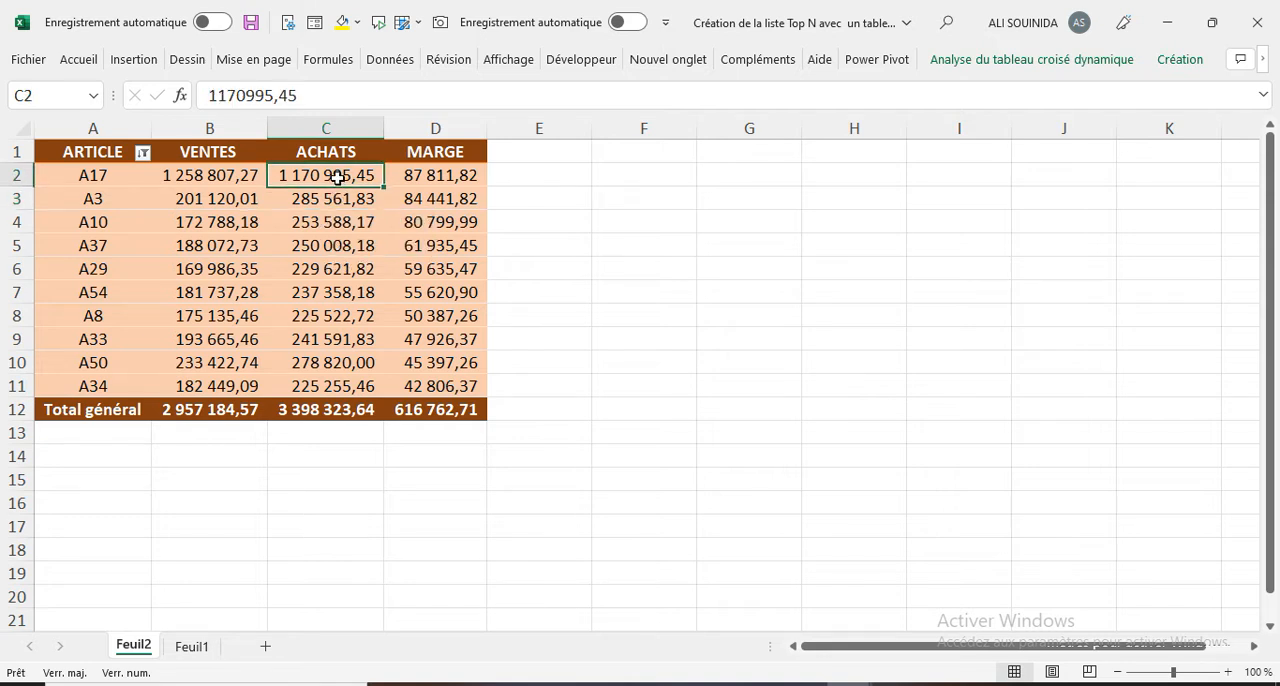
click(118, 208)
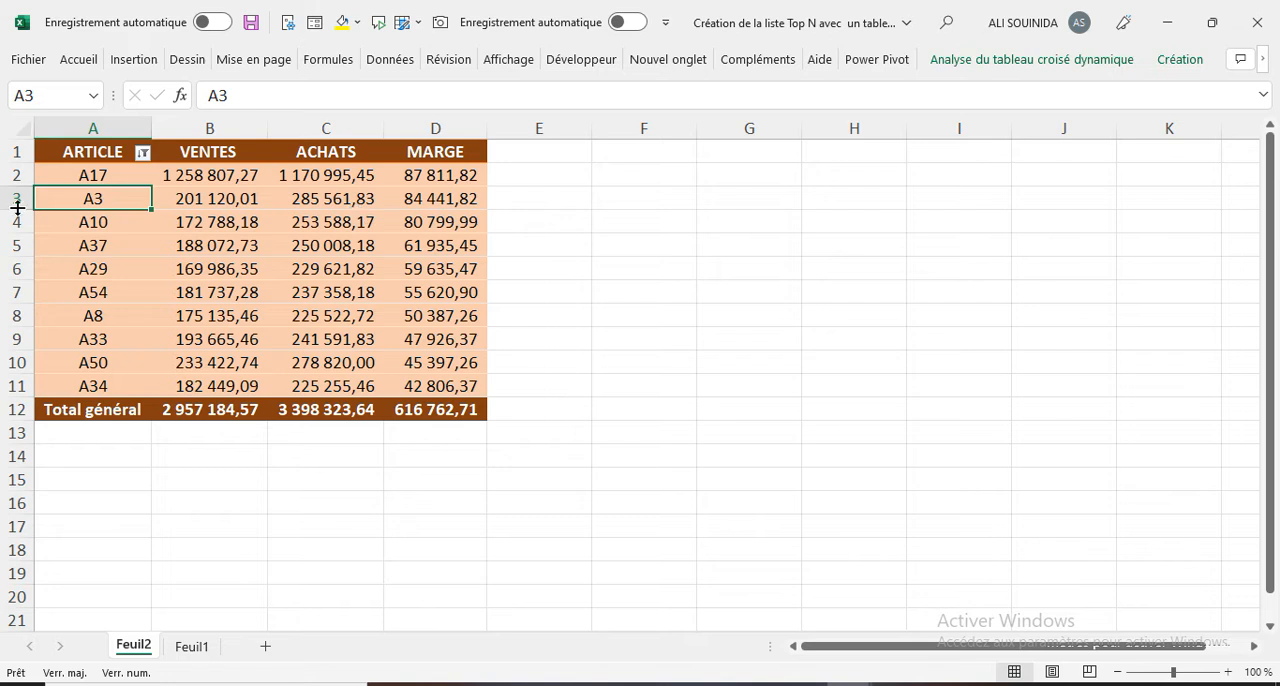
click(102, 174)
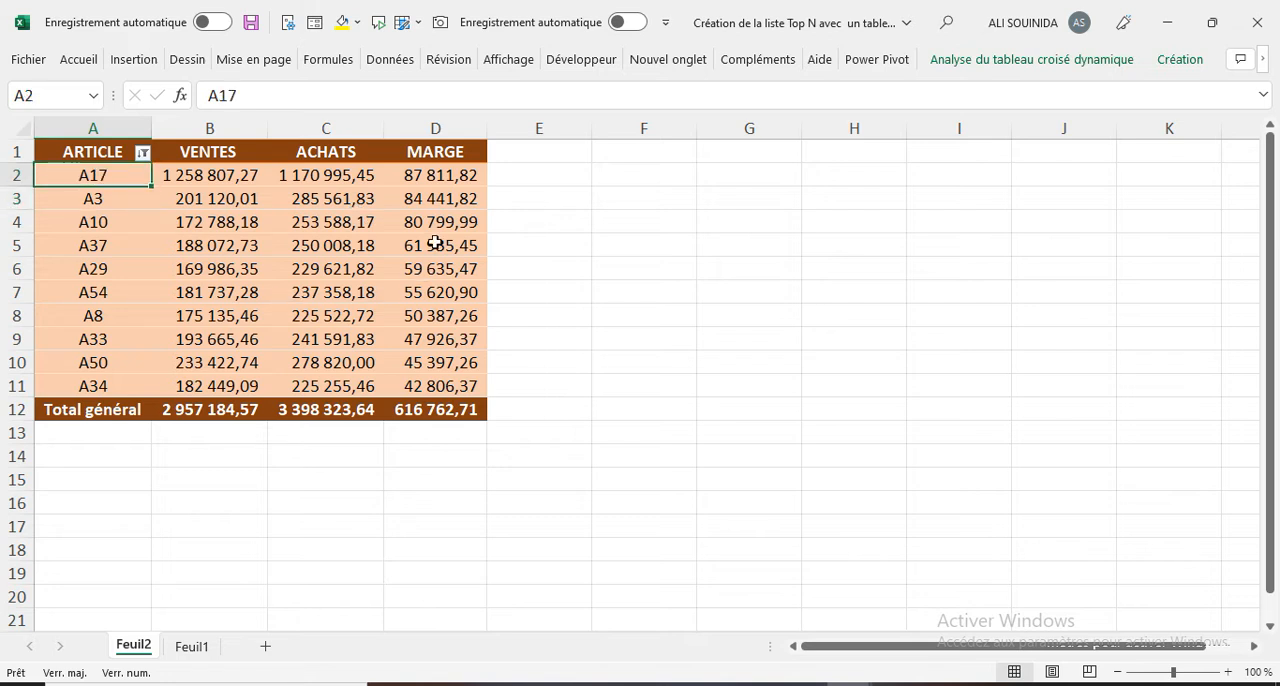
click(446, 180)
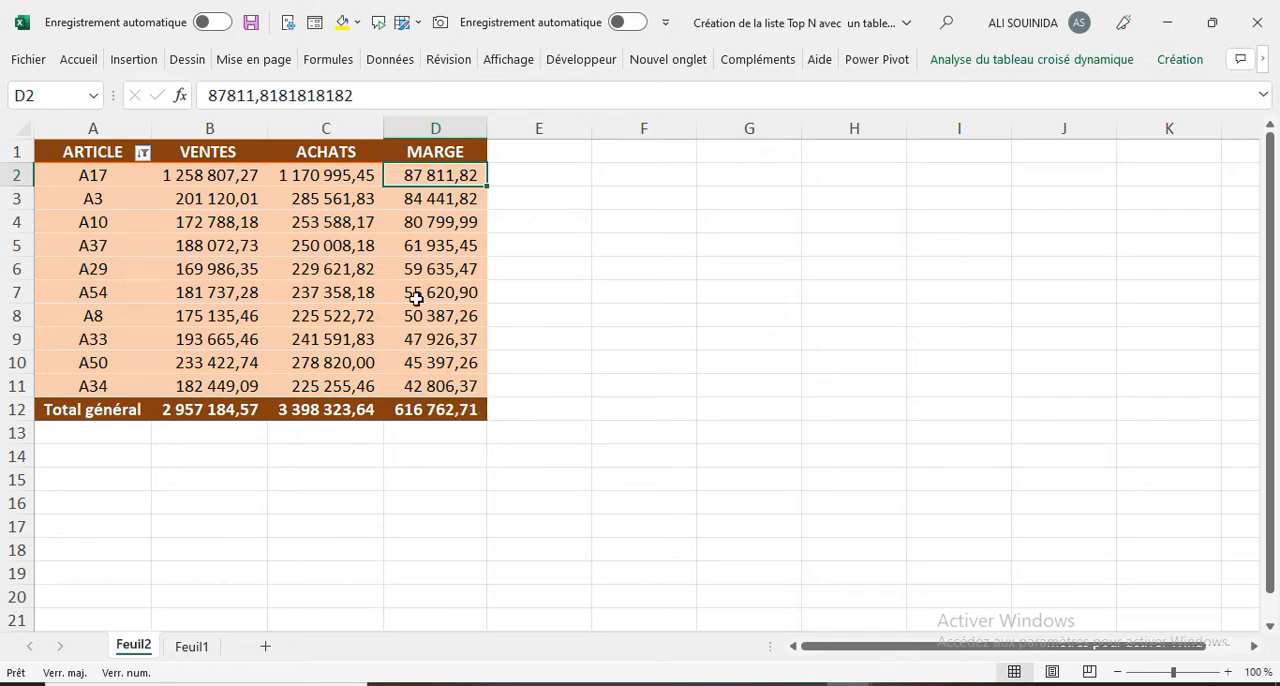
Step: Insert a calculated field named TX MARGE into the pivot table with the formula = MARGE/ ACHATS
click(341, 222)
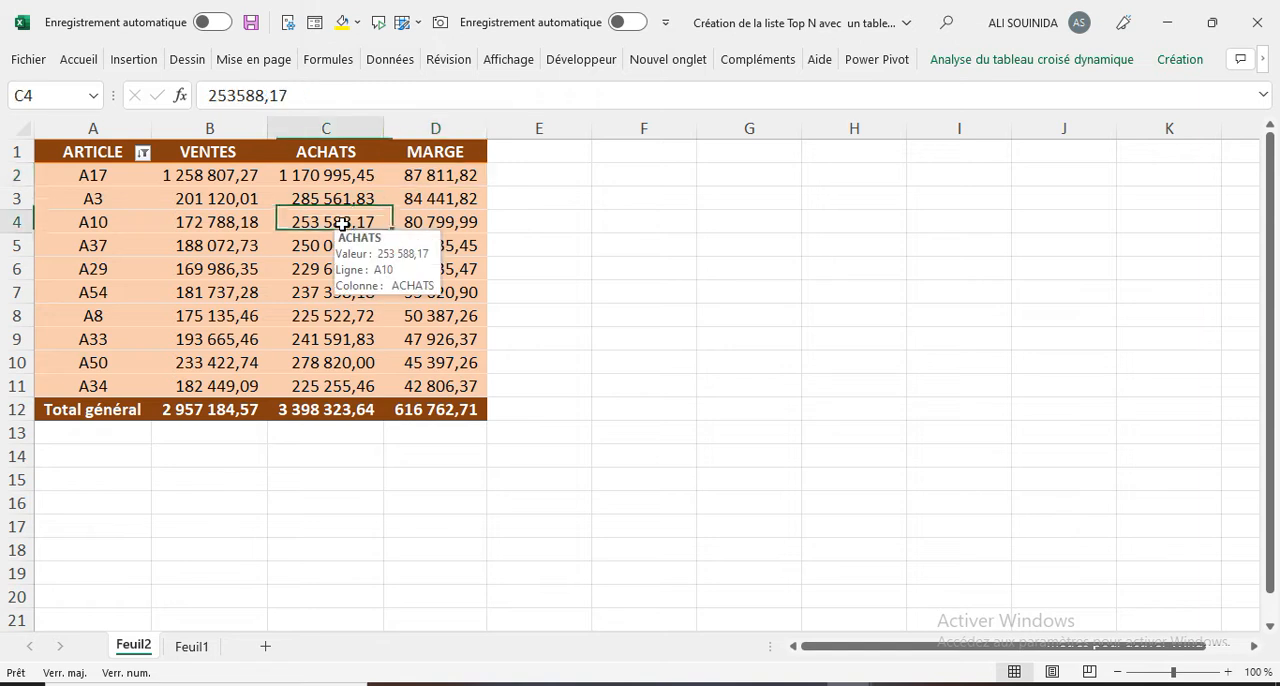
click(1027, 60)
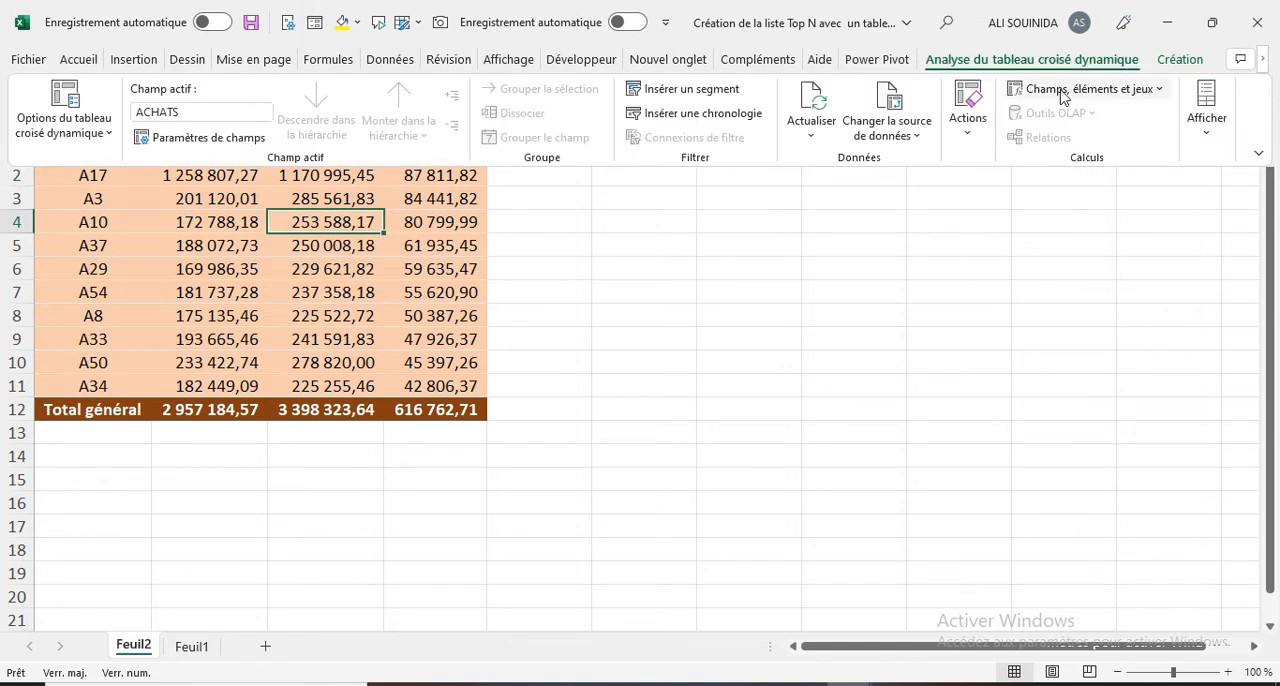
click(1062, 92)
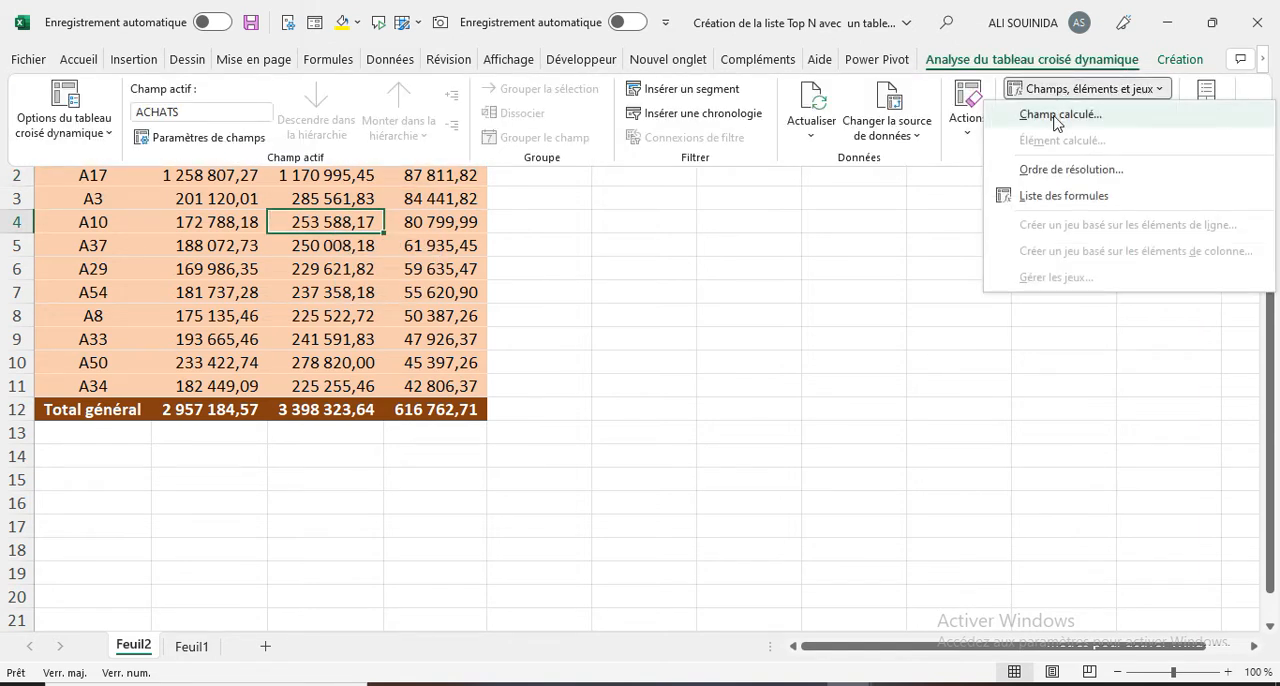
click(1056, 113)
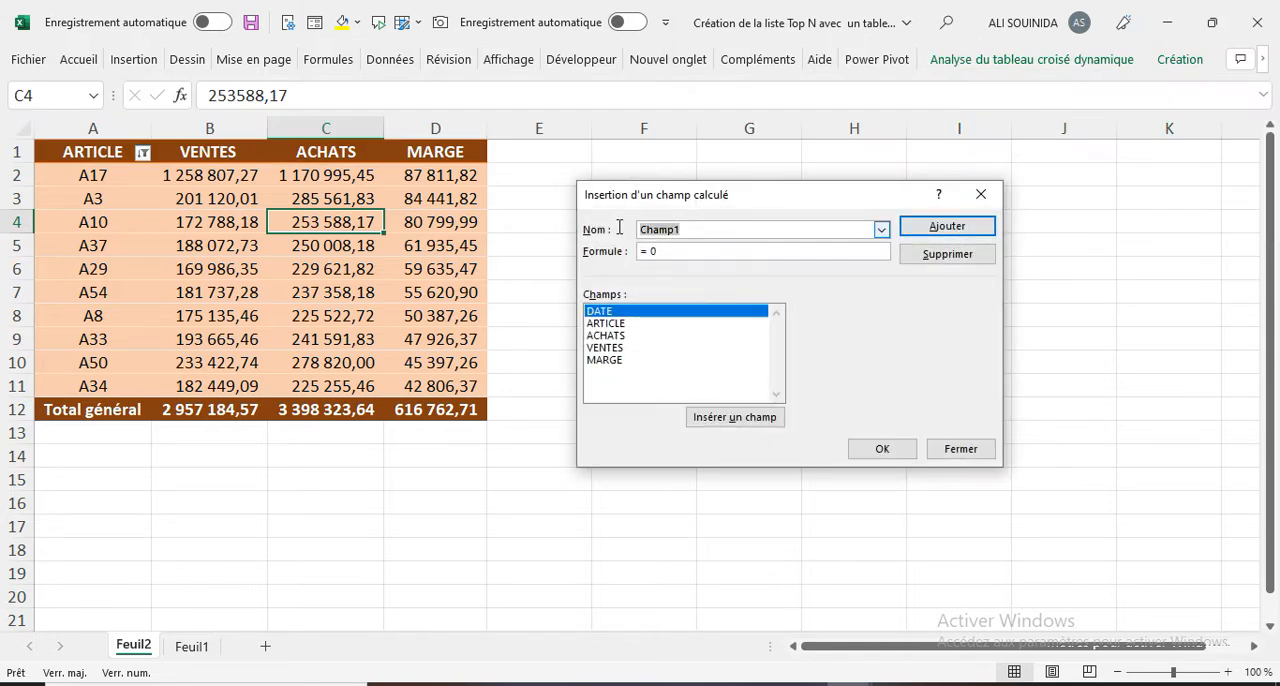
text(TX)
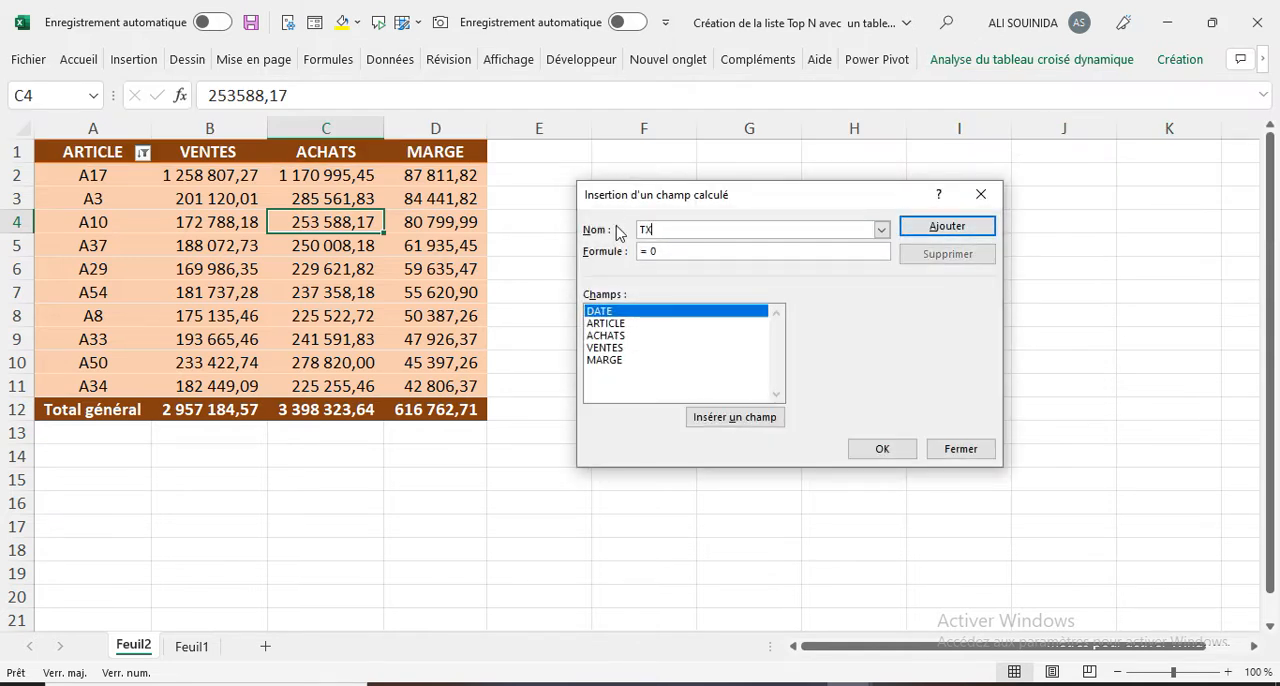
text( MARGE)
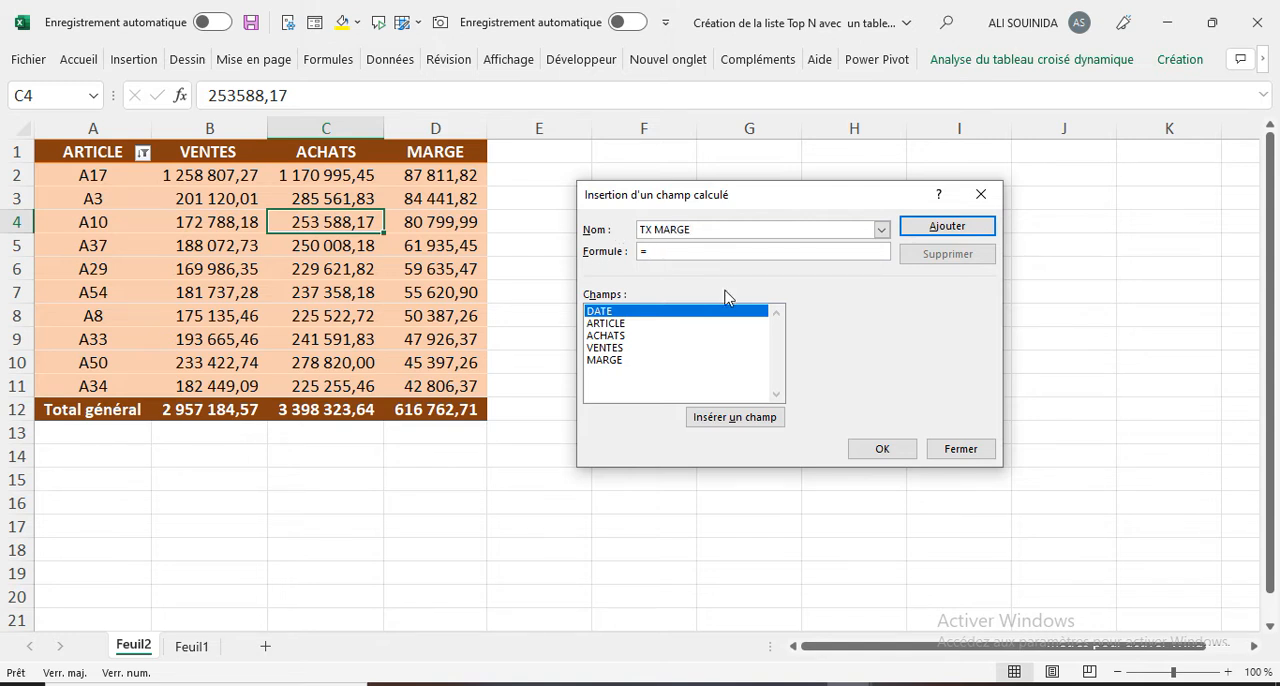
double_click(612, 362)
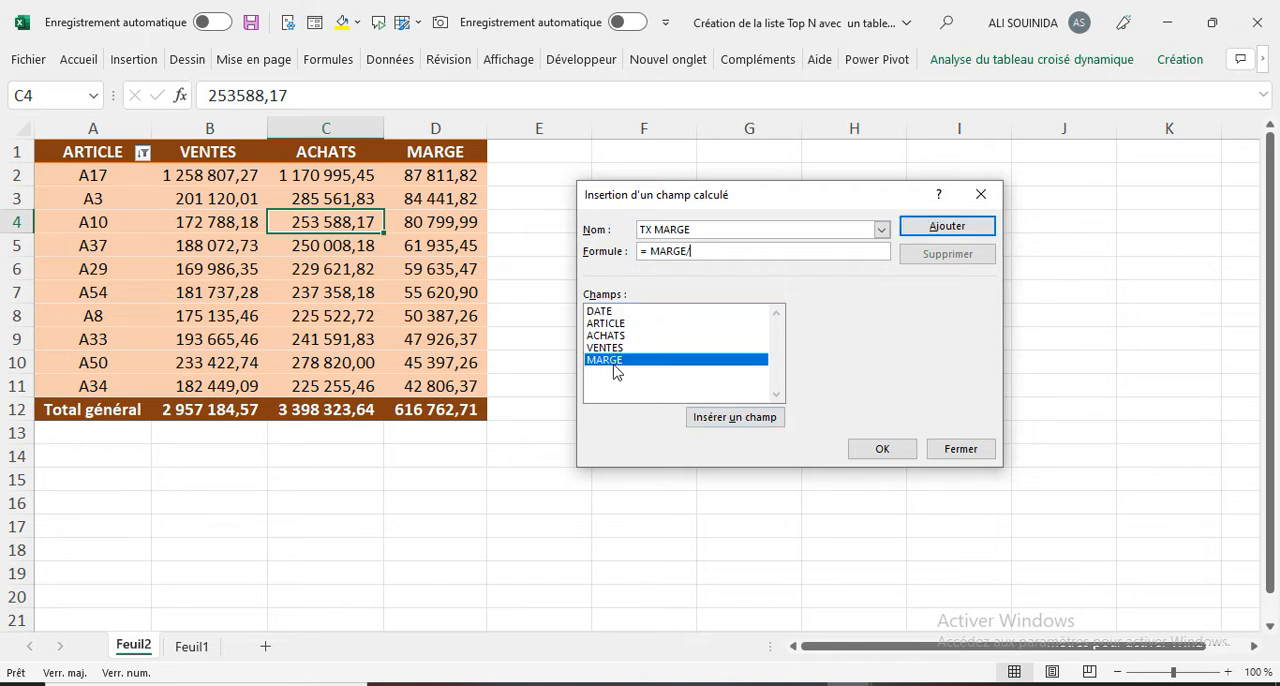
click(610, 336)
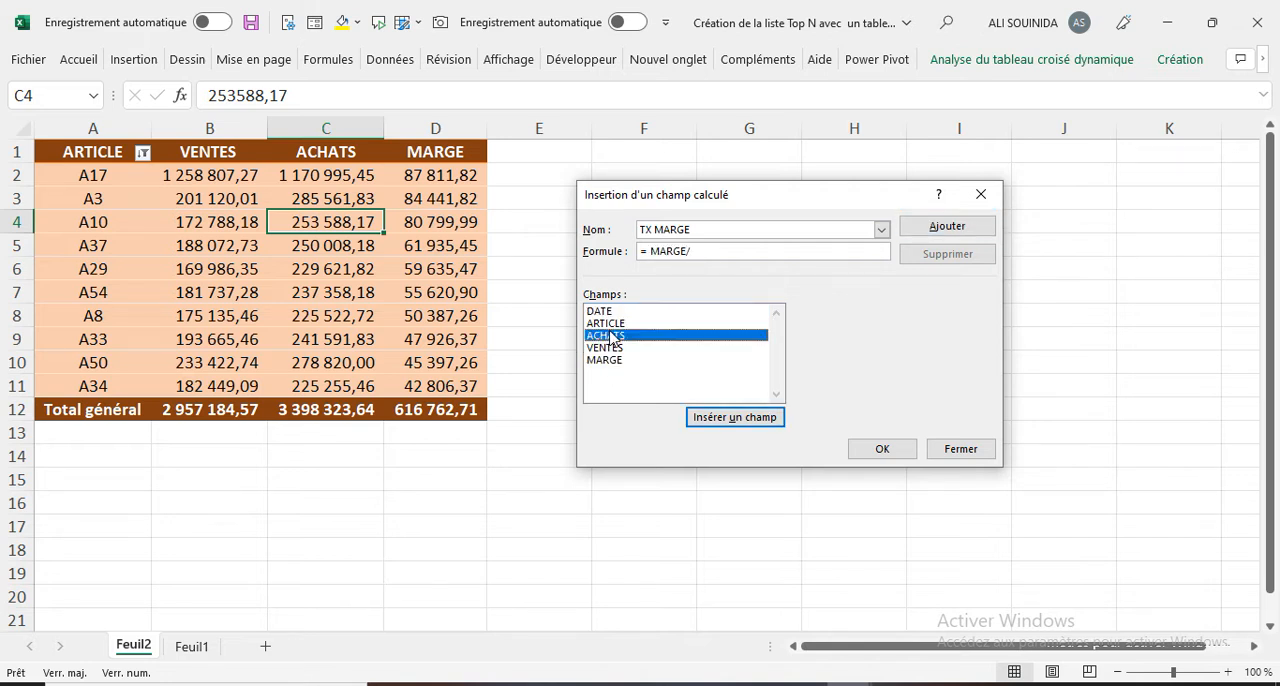
double_click(610, 336)
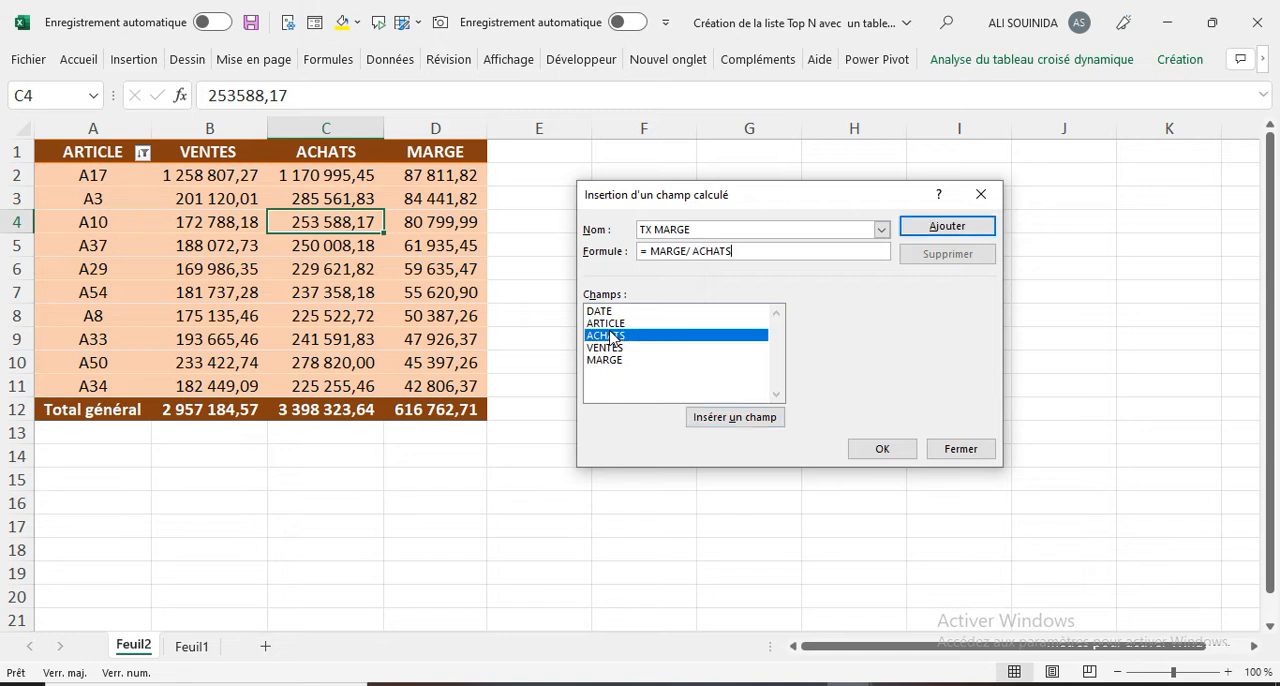
click(880, 450)
Step: Set the number format of the Somme de TX MARGE value field to Pourcentage with 2 decimals
click(571, 176)
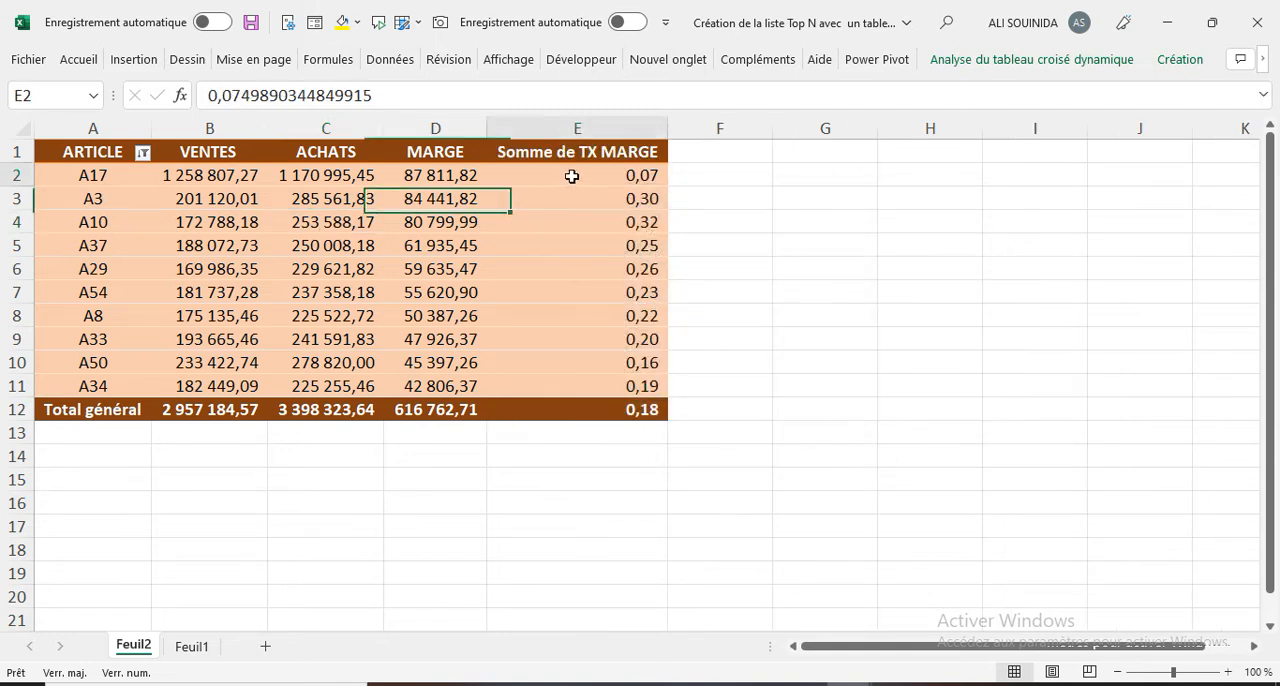
right_click(573, 181)
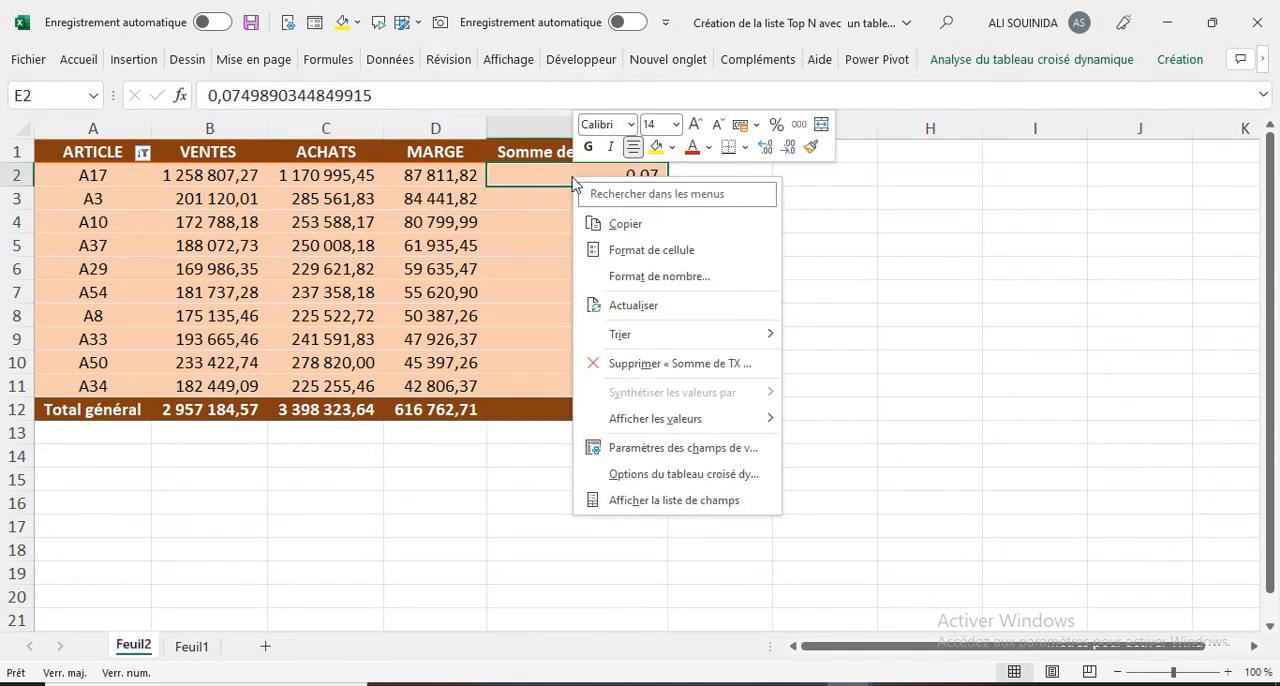
click(651, 448)
click(524, 560)
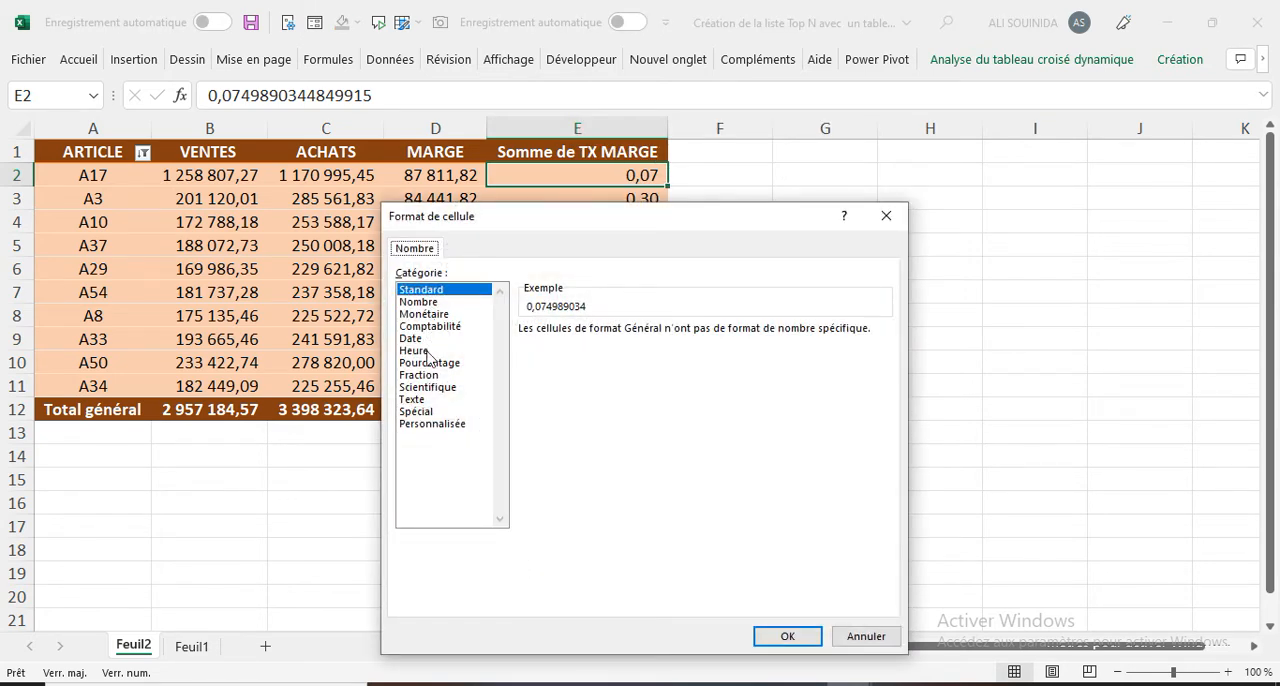
click(428, 363)
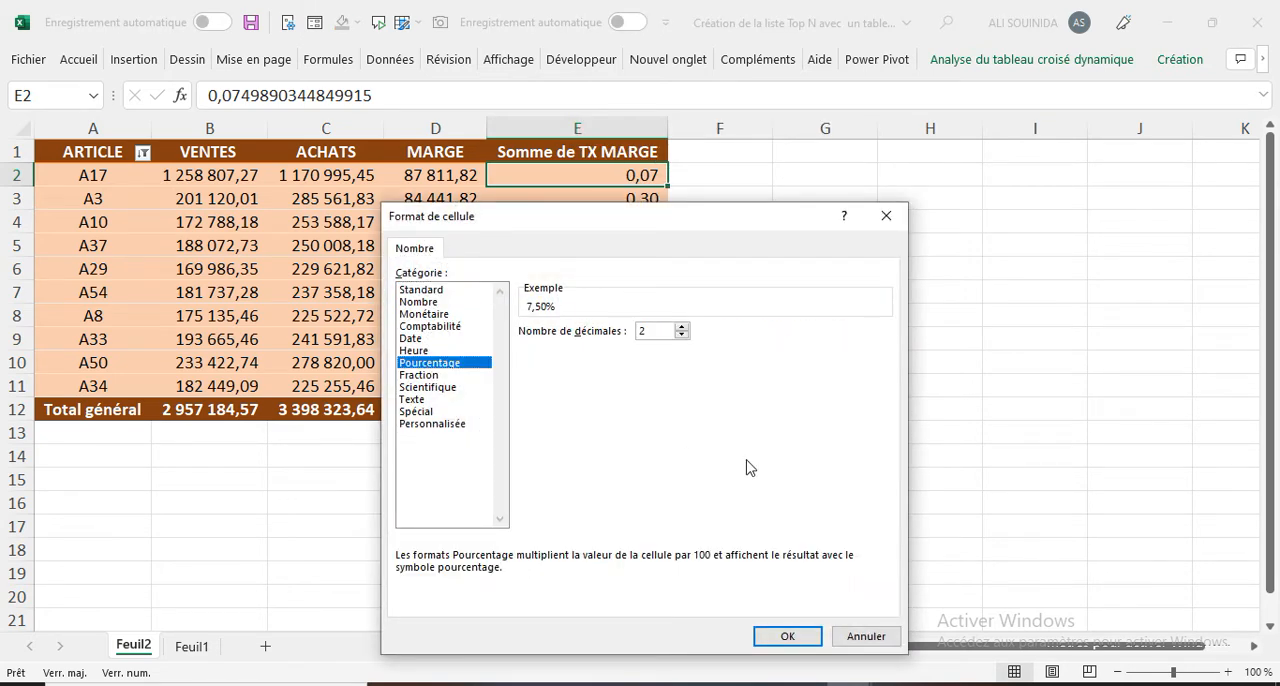
click(775, 638)
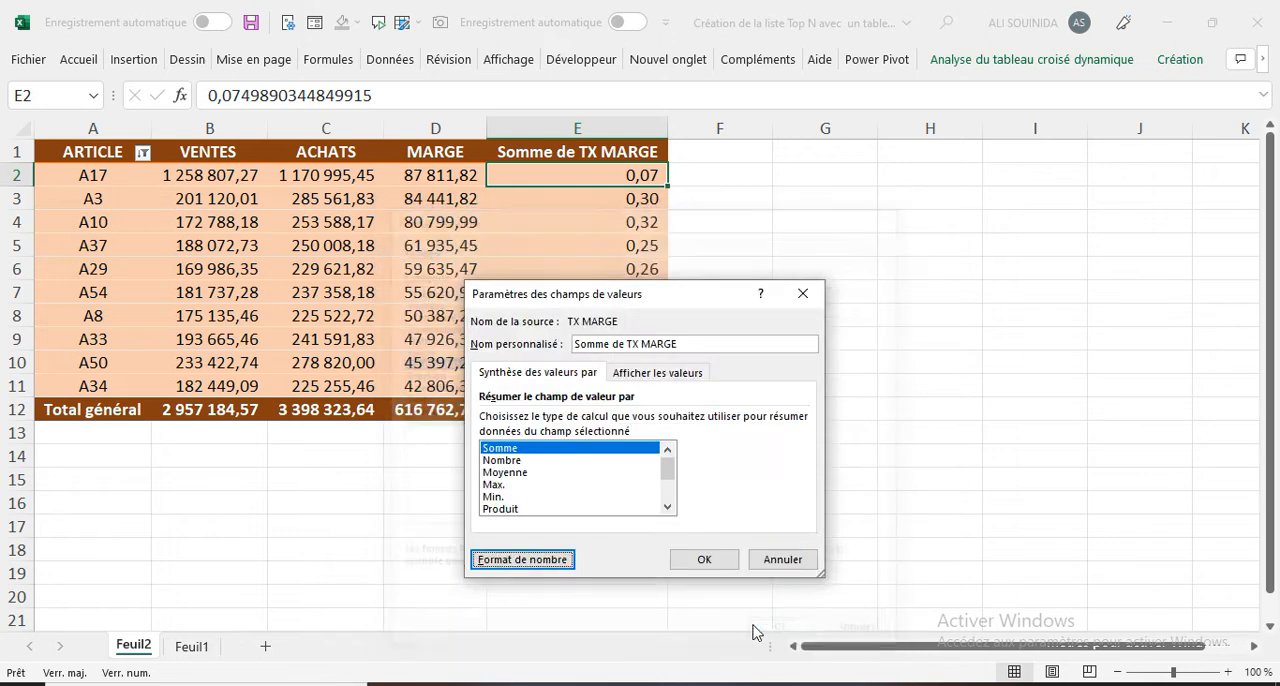
click(704, 560)
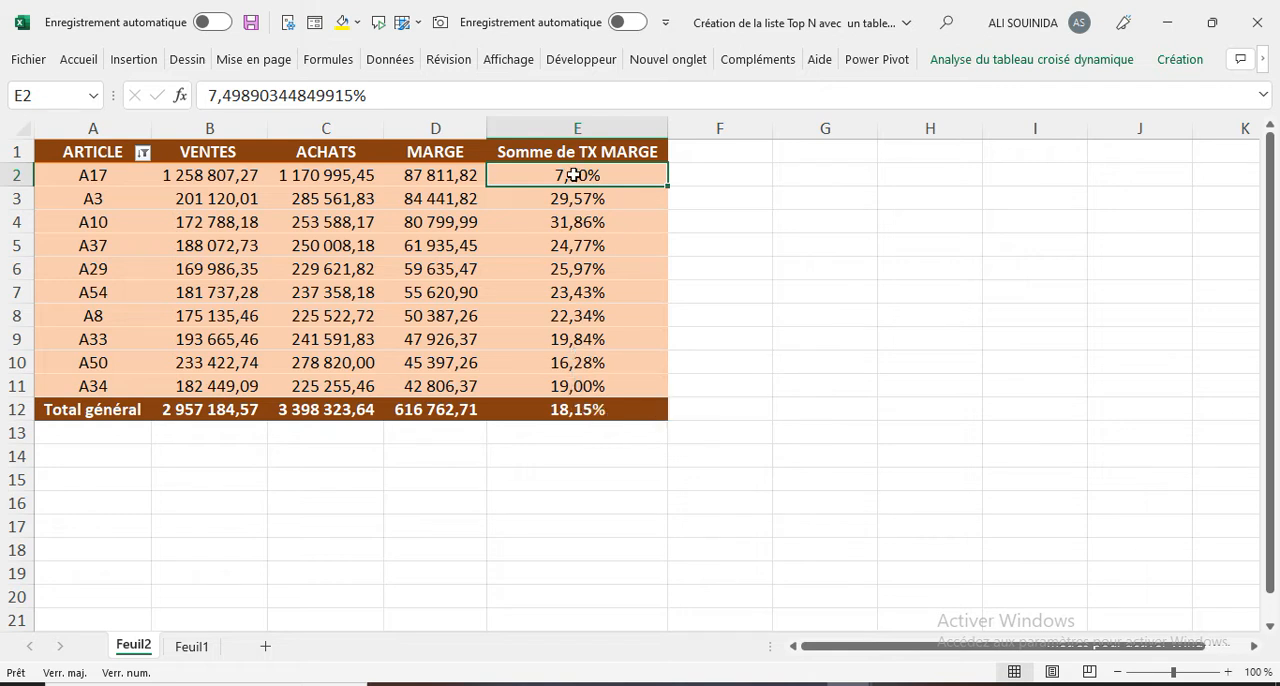
Step: Add a conditional formatting rule with the three coloured arrows icon set to all cells containing Somme de TX MARGE values
mouse_move(573, 175)
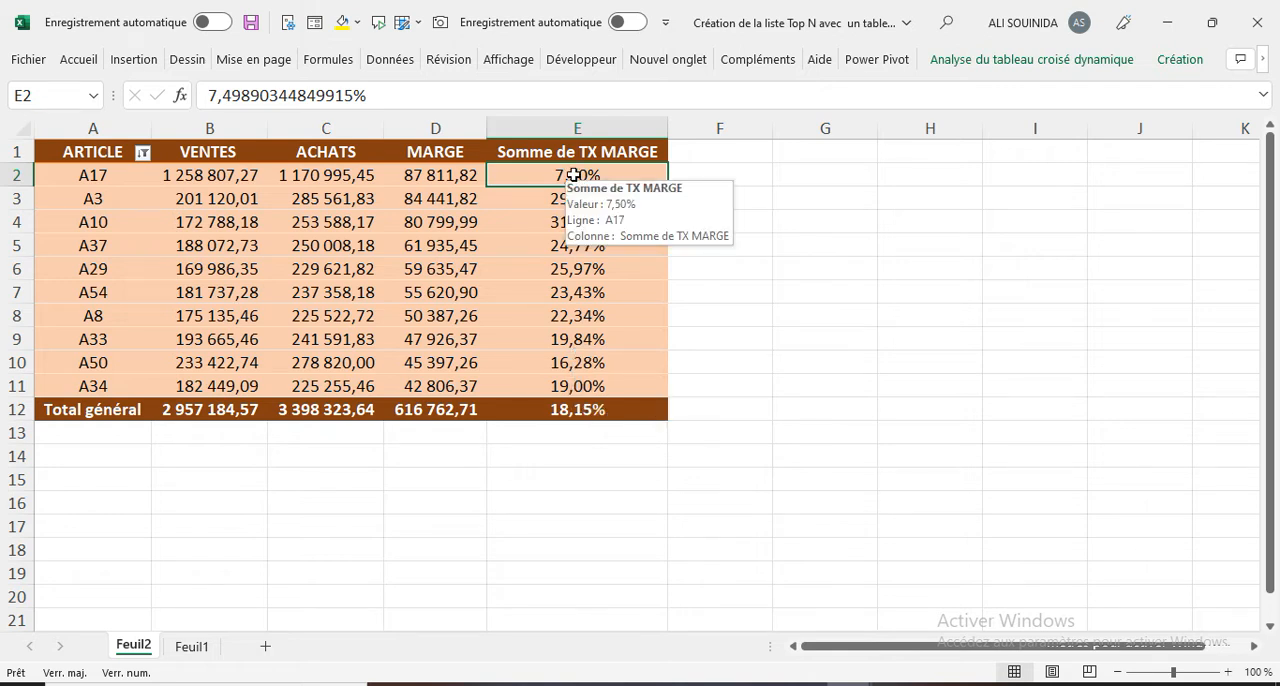
click(78, 59)
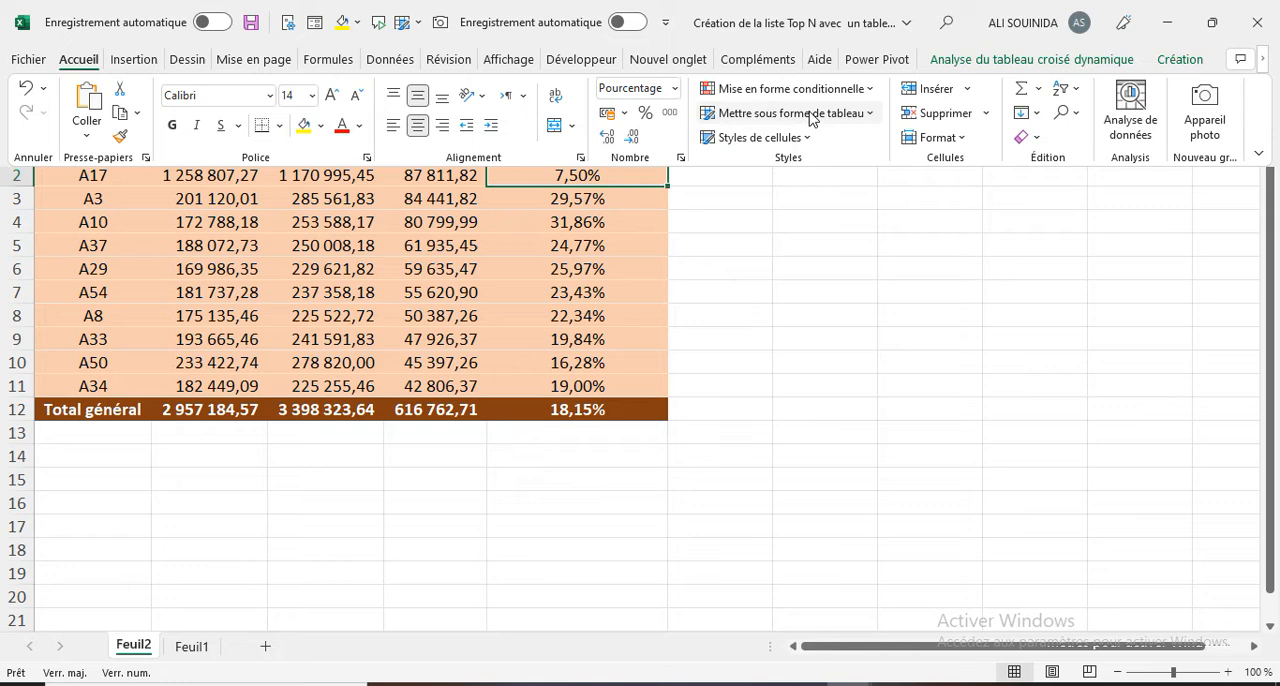
click(782, 89)
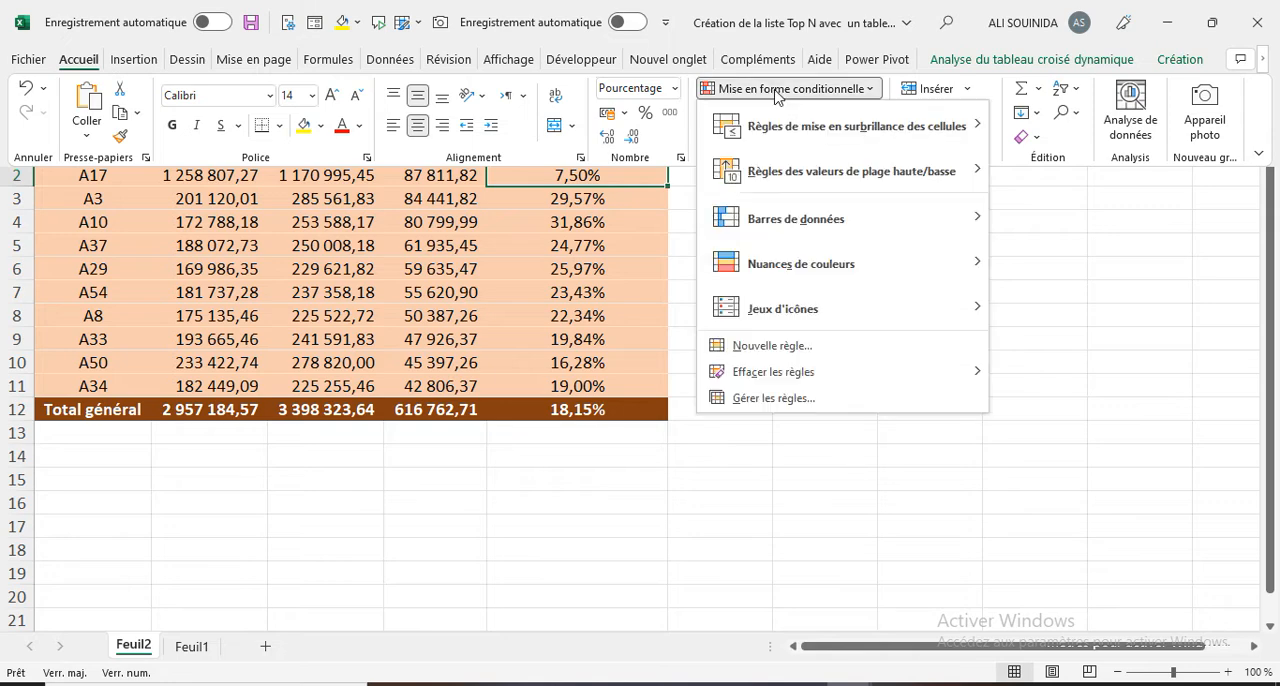
click(772, 346)
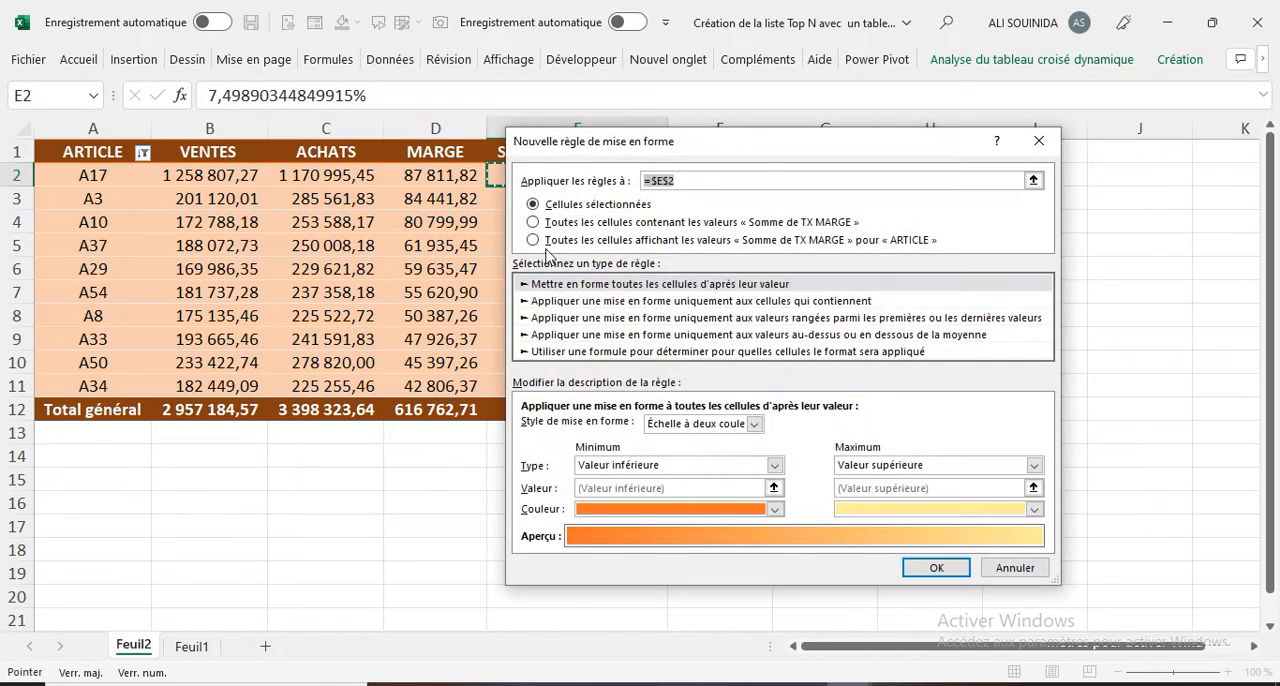
click(538, 224)
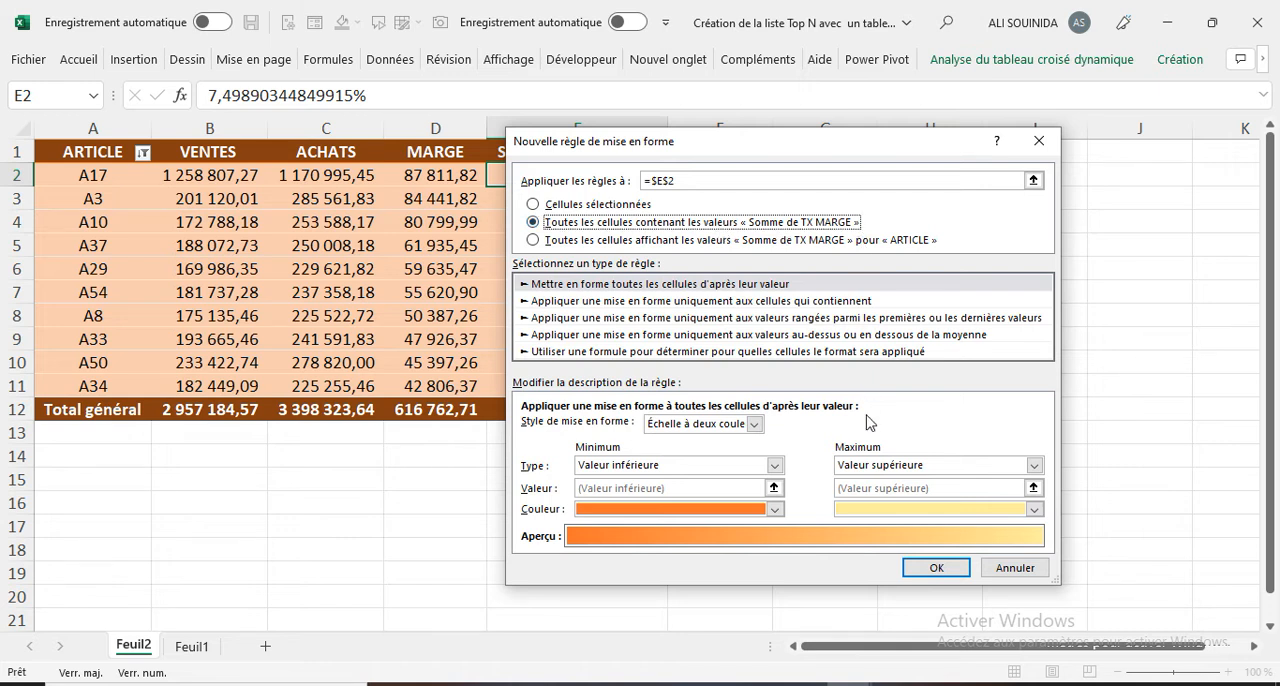
click(754, 424)
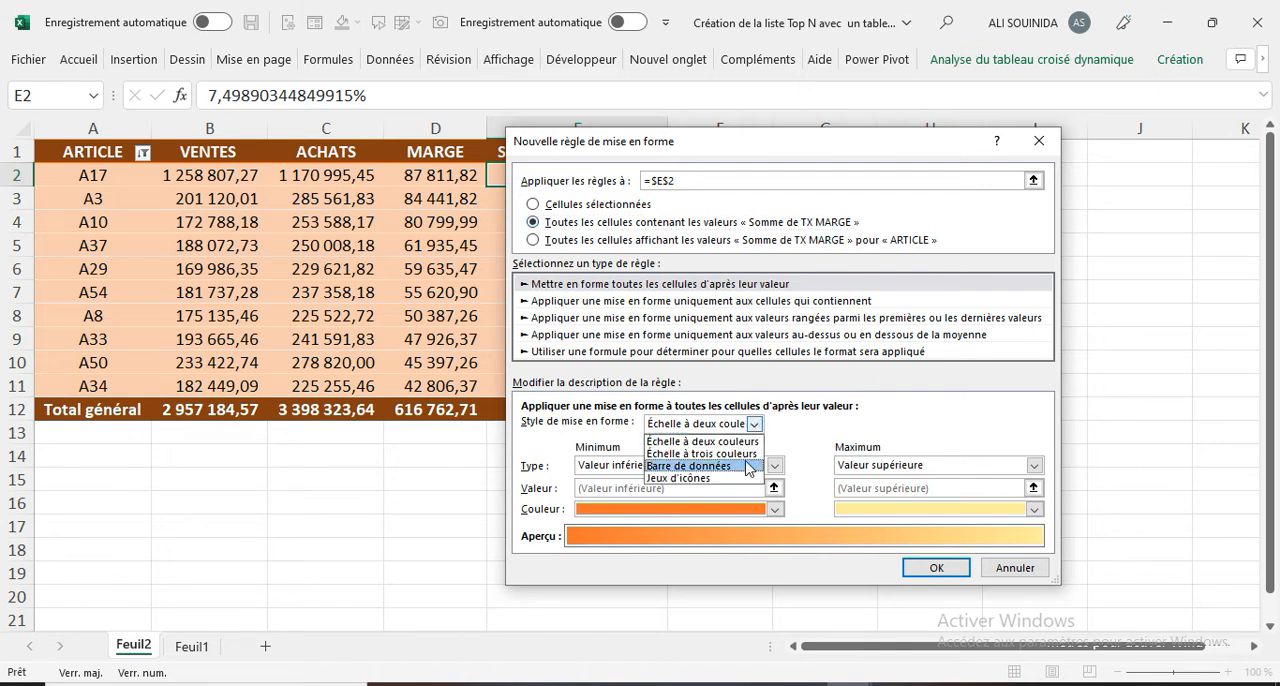
click(704, 478)
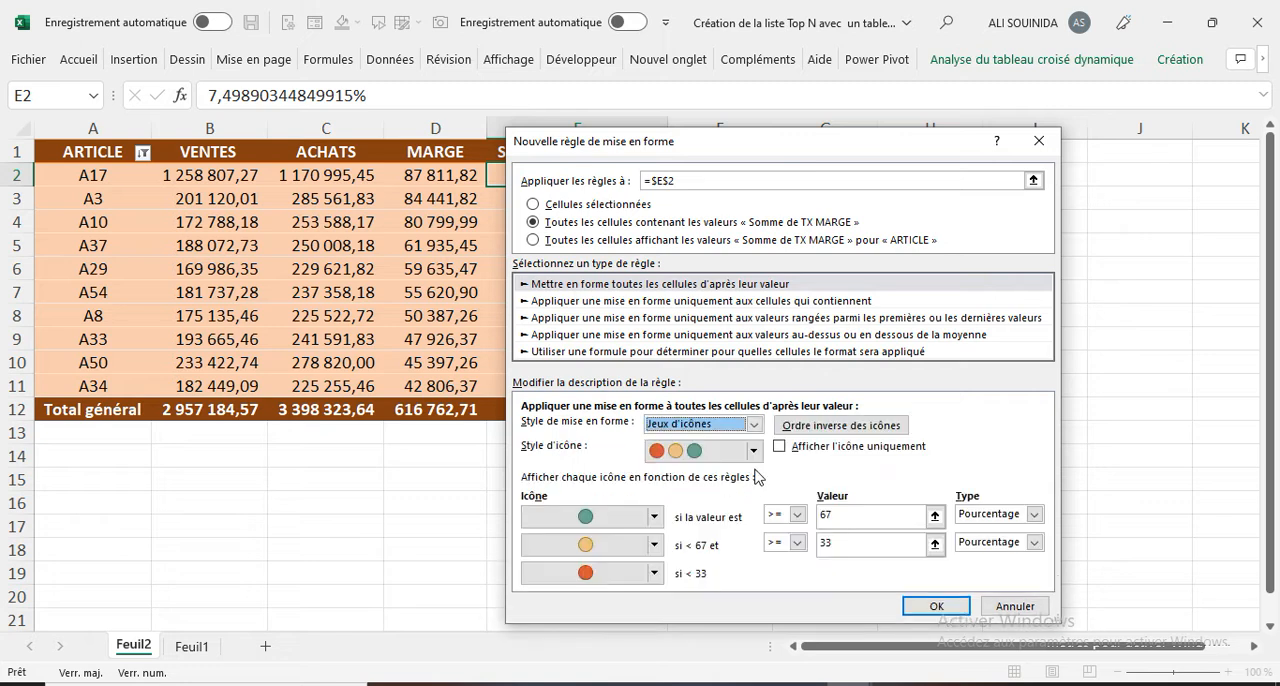
click(753, 452)
scroll(756, 515, up, 5)
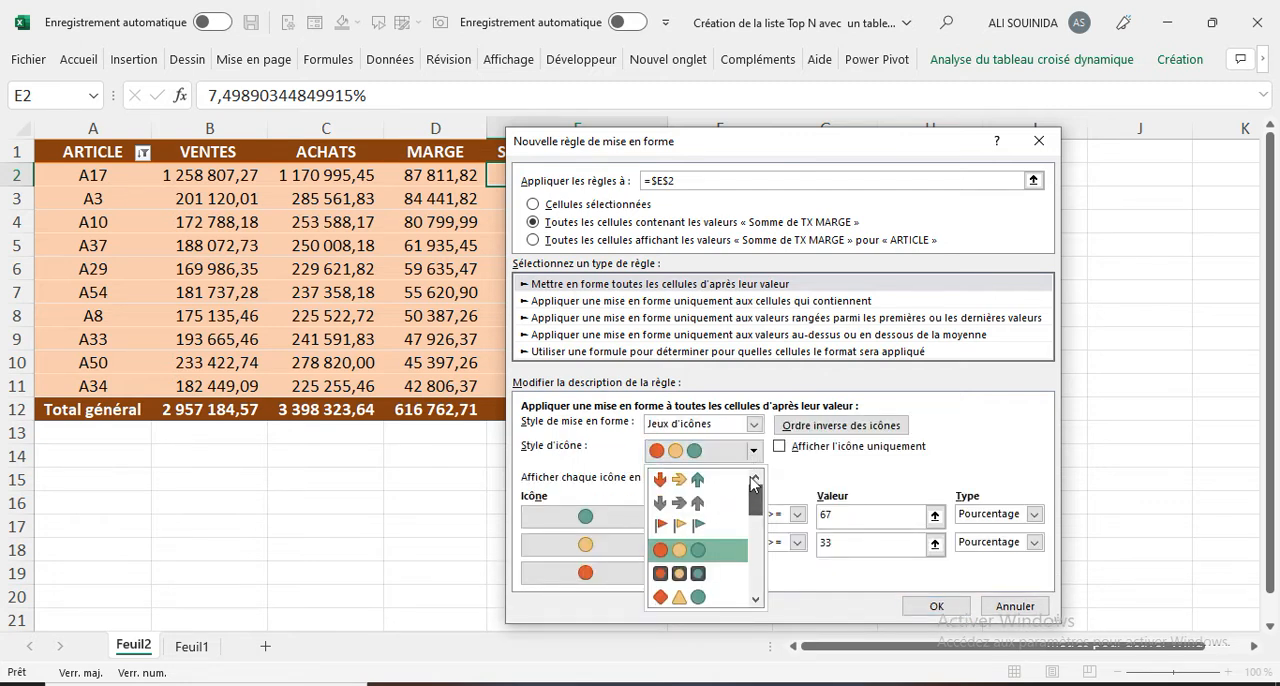
click(680, 480)
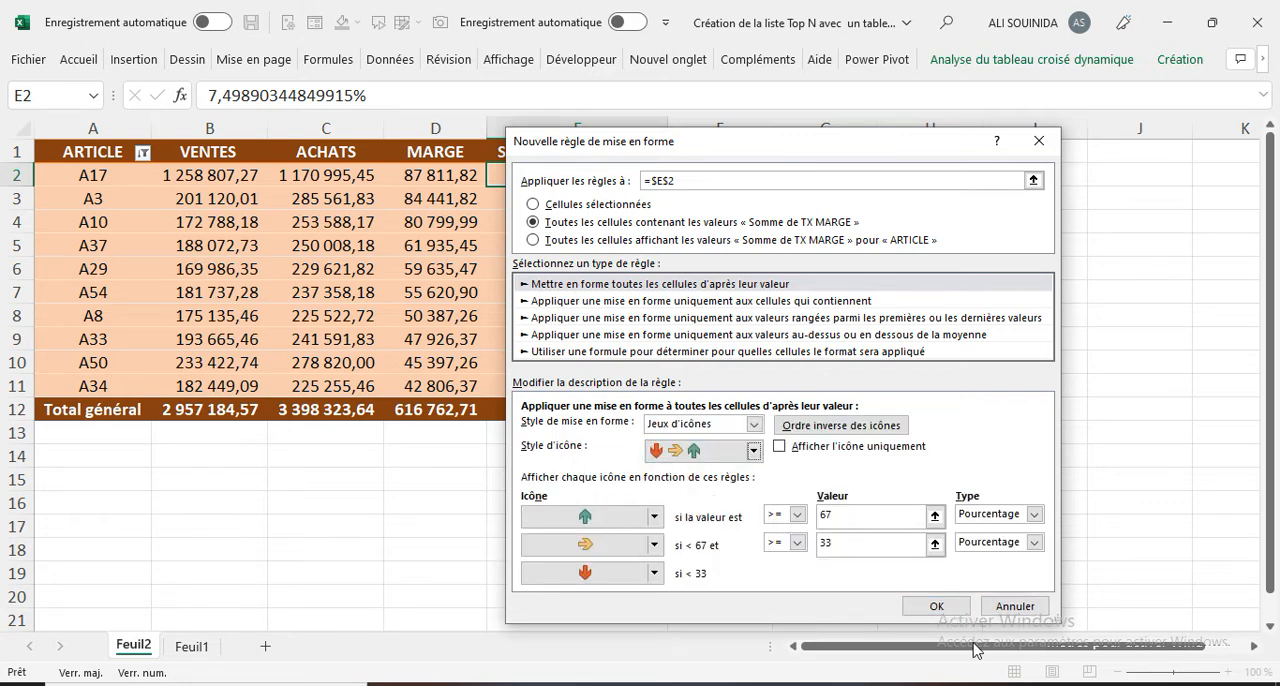
click(938, 607)
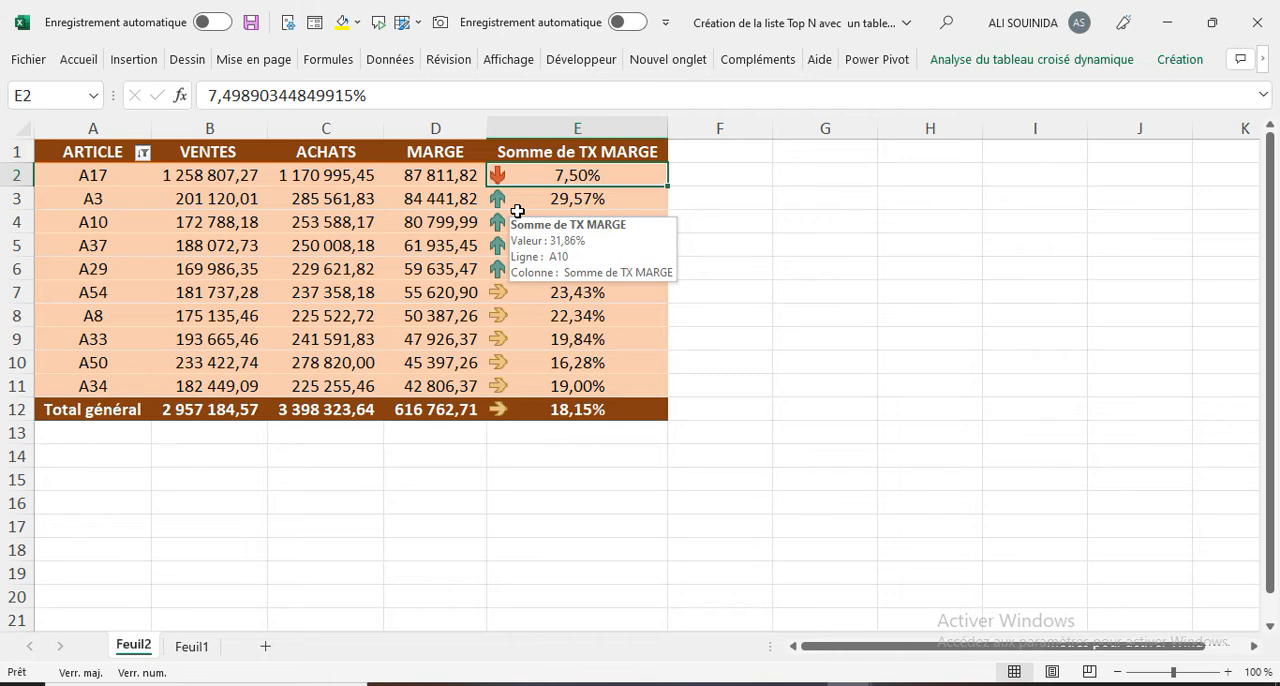
Step: Create a copy of the Feuil1 sheet in a new workbook
click(188, 652)
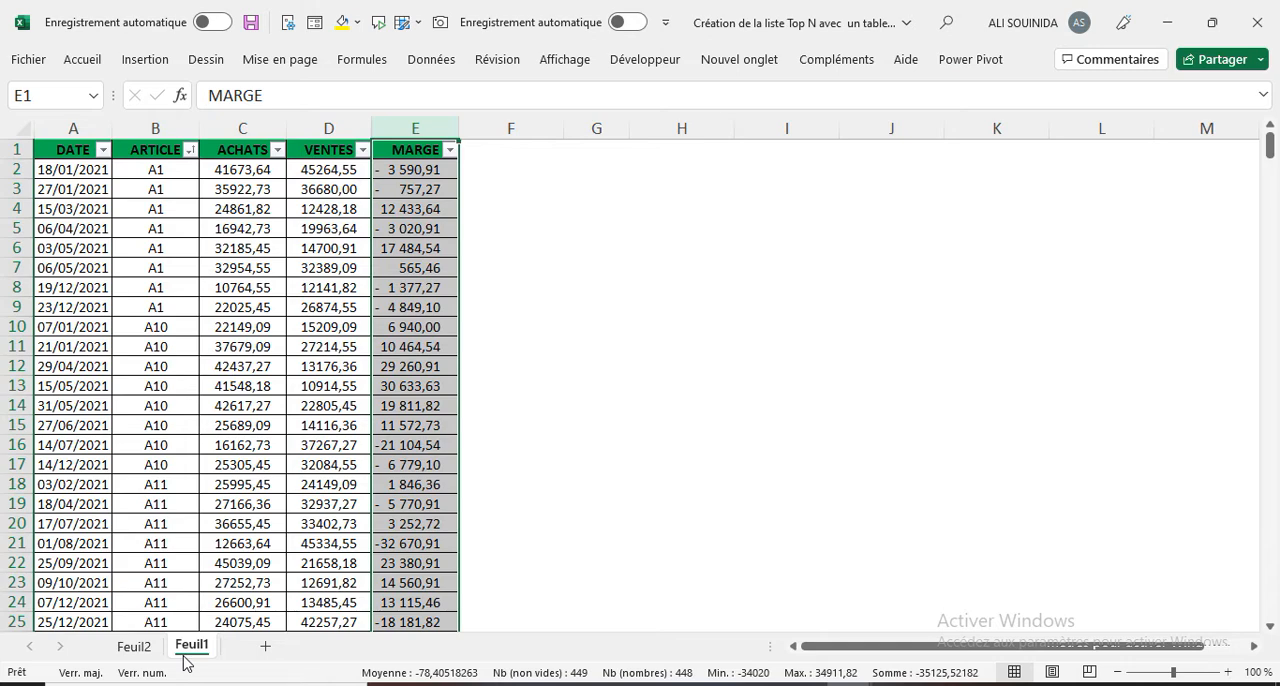
right_click(186, 655)
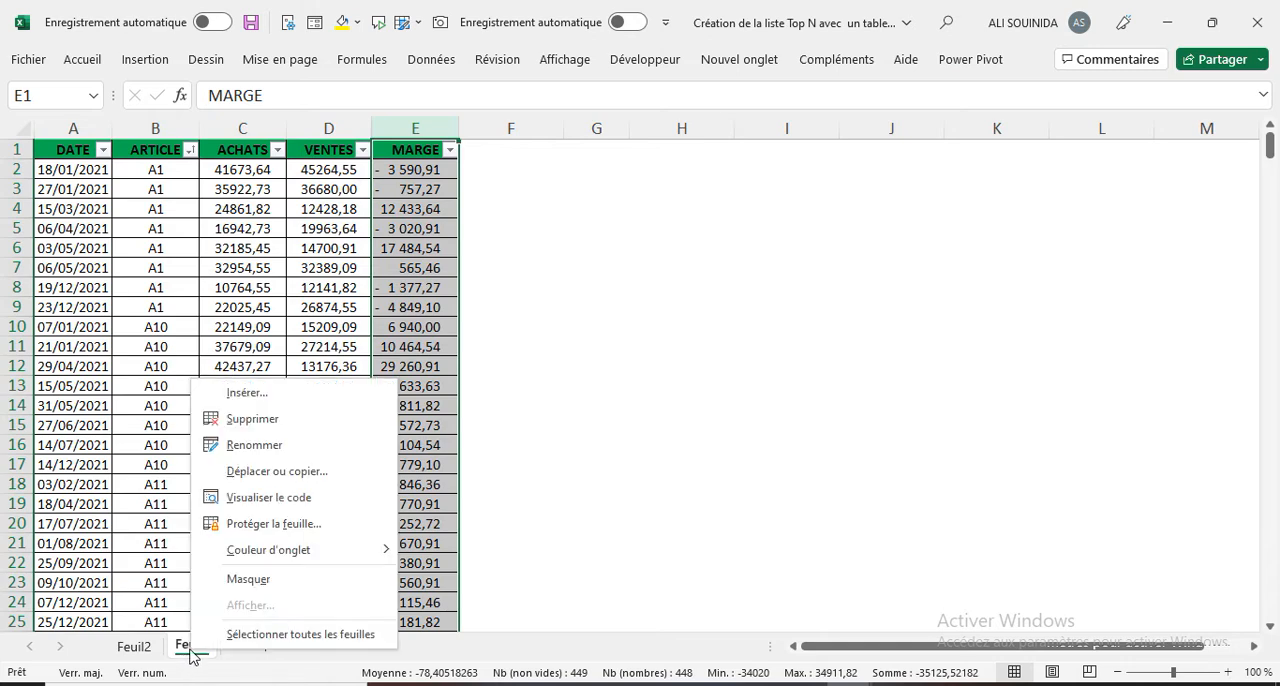
click(285, 476)
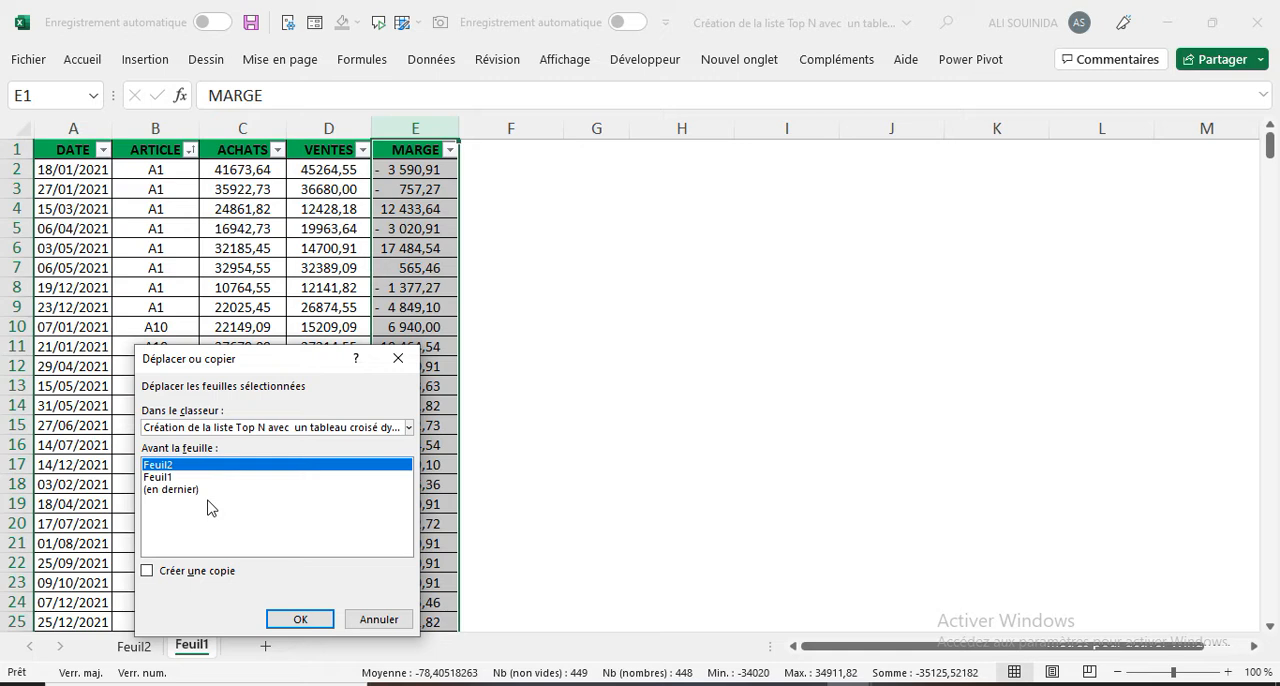
click(409, 427)
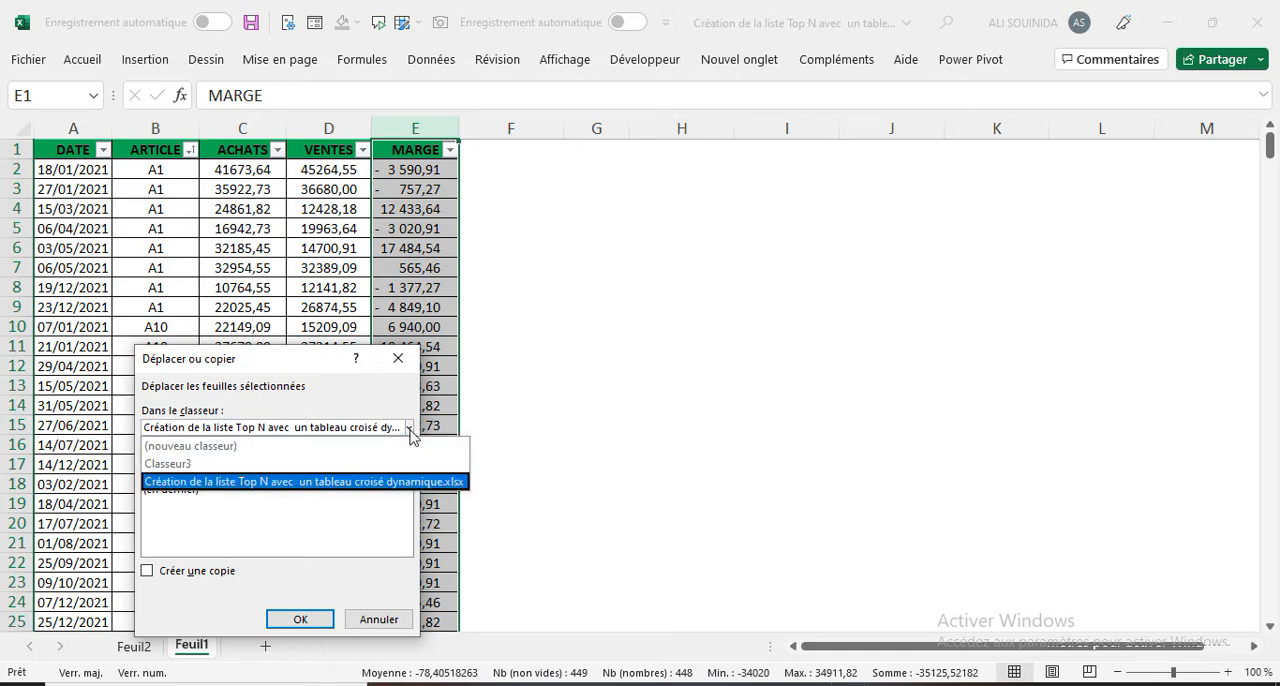
click(226, 446)
click(148, 571)
click(299, 620)
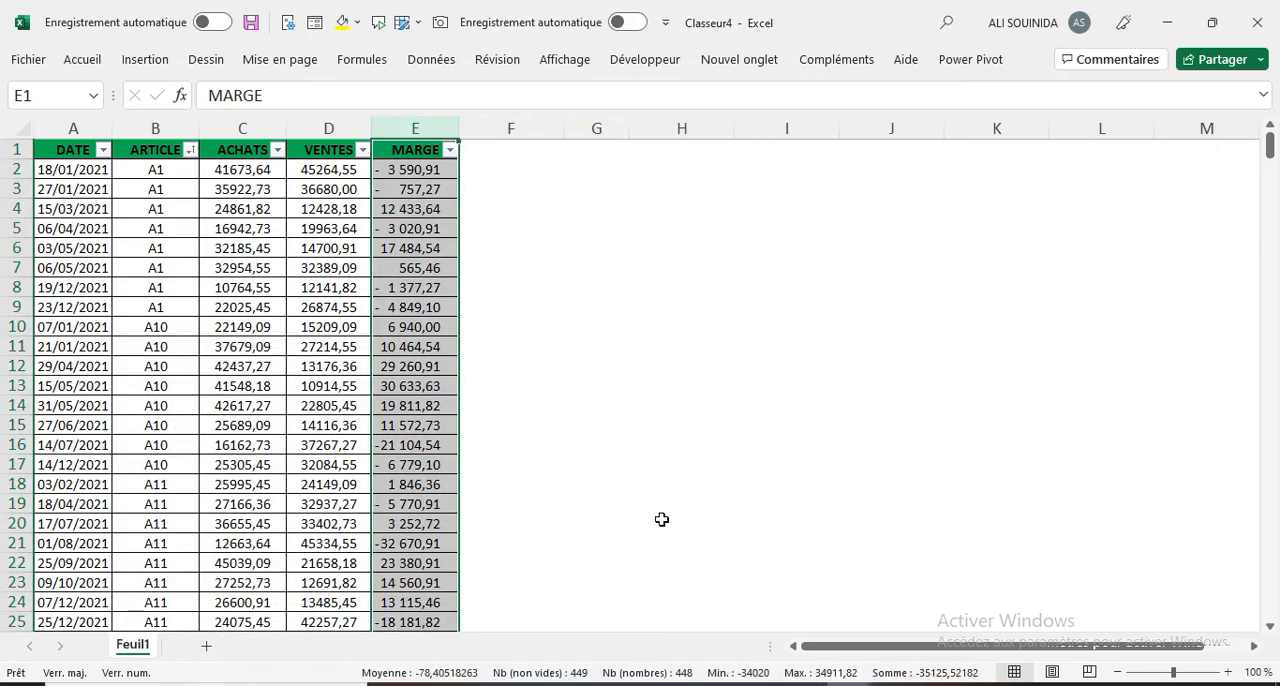
Step: Switch back to the original Top N workbook and close it without saving the changes
mouse_move(850, 684)
click(806, 648)
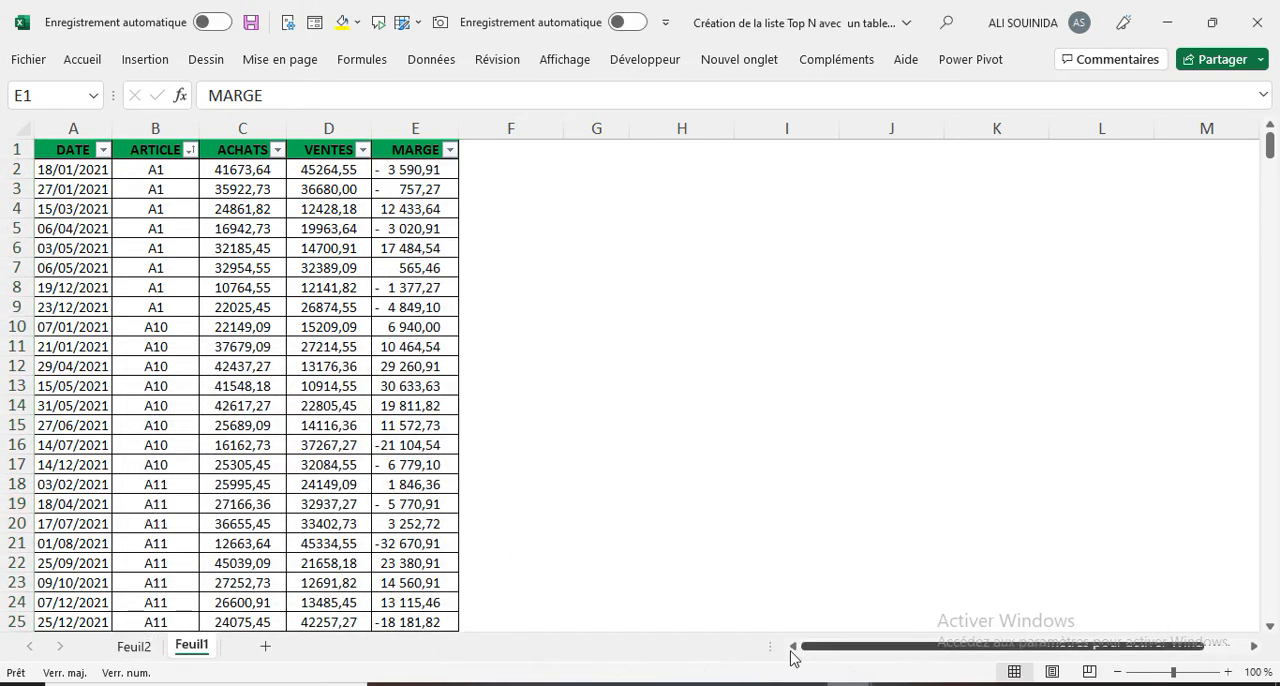
click(1259, 22)
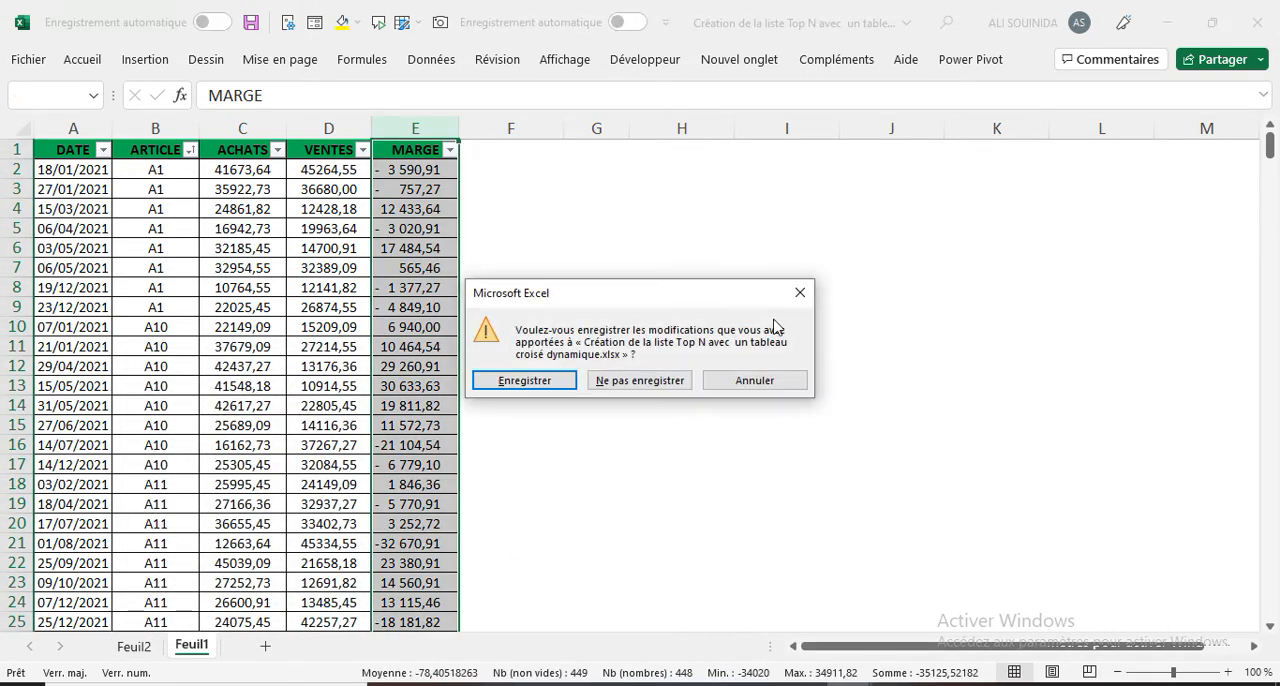
click(629, 390)
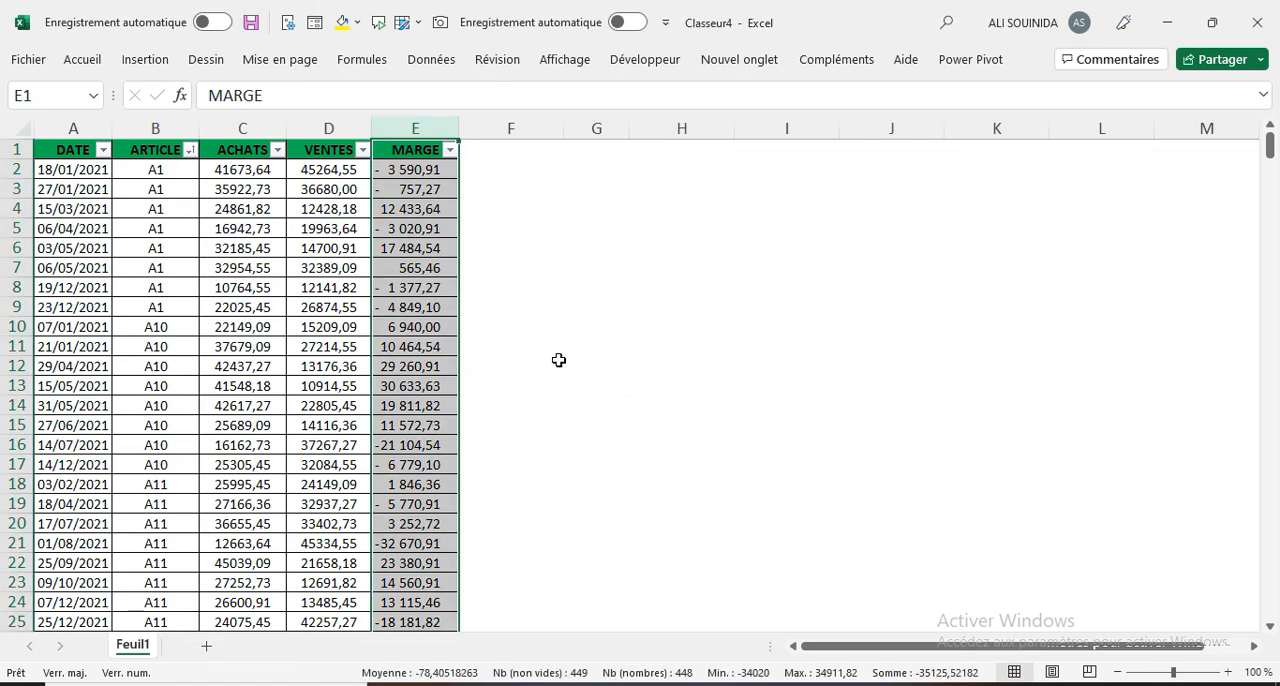
Step: Convert the data range $A$1:$E$449 to a table with headers and load it into the Power Query editor
click(237, 288)
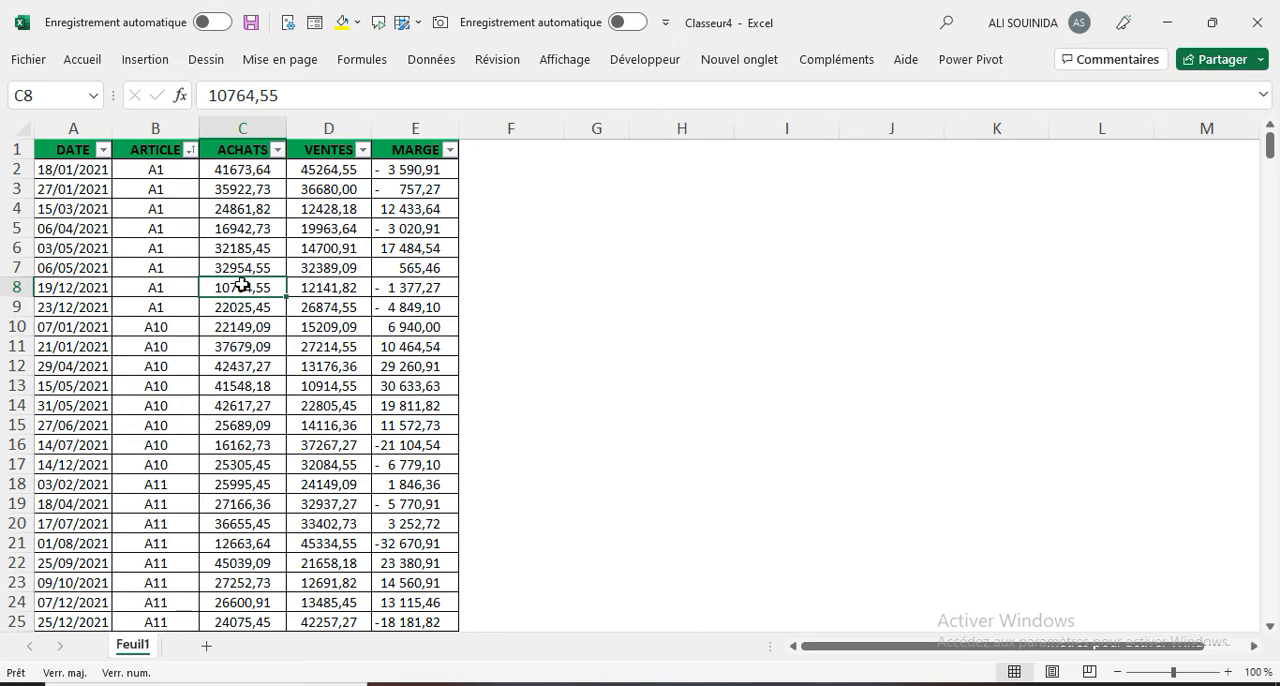
click(425, 62)
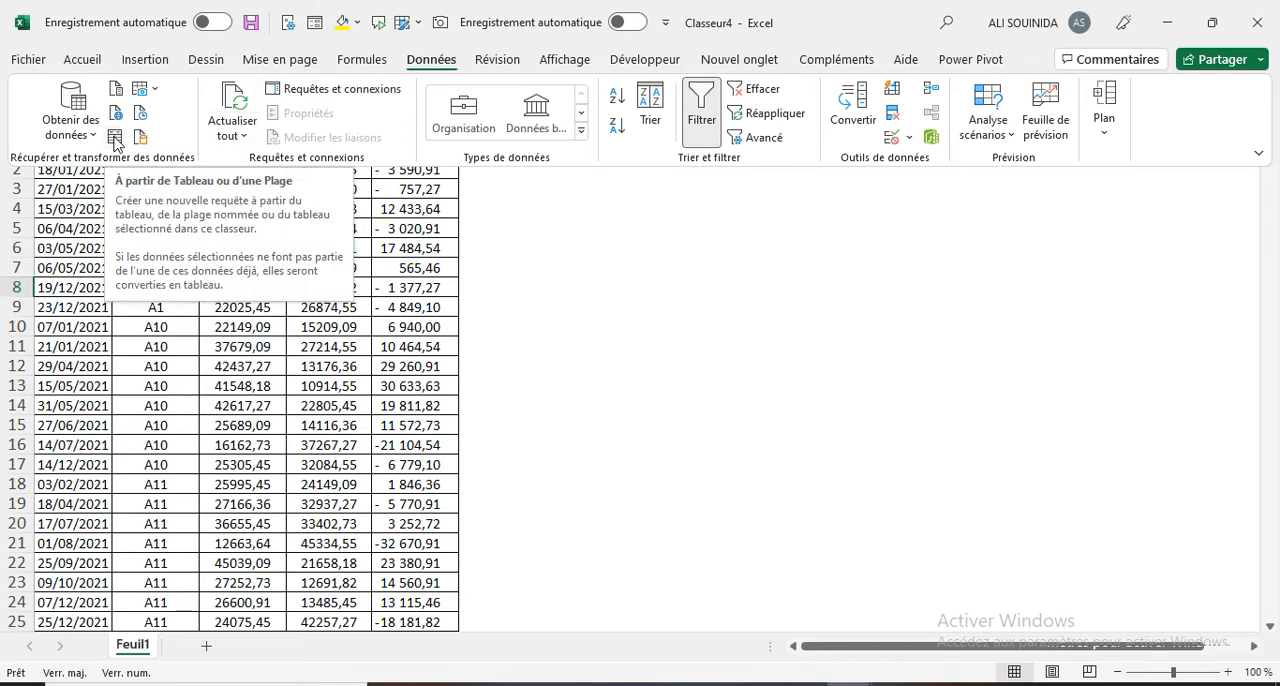
click(116, 143)
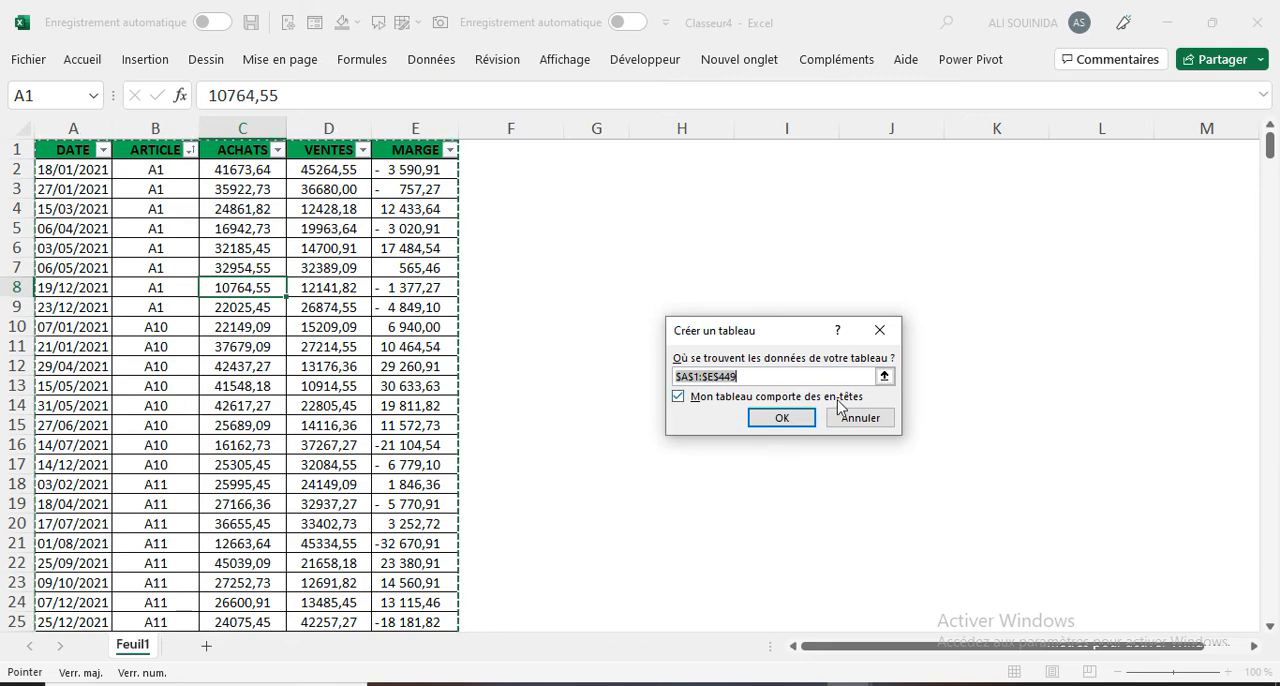
click(801, 420)
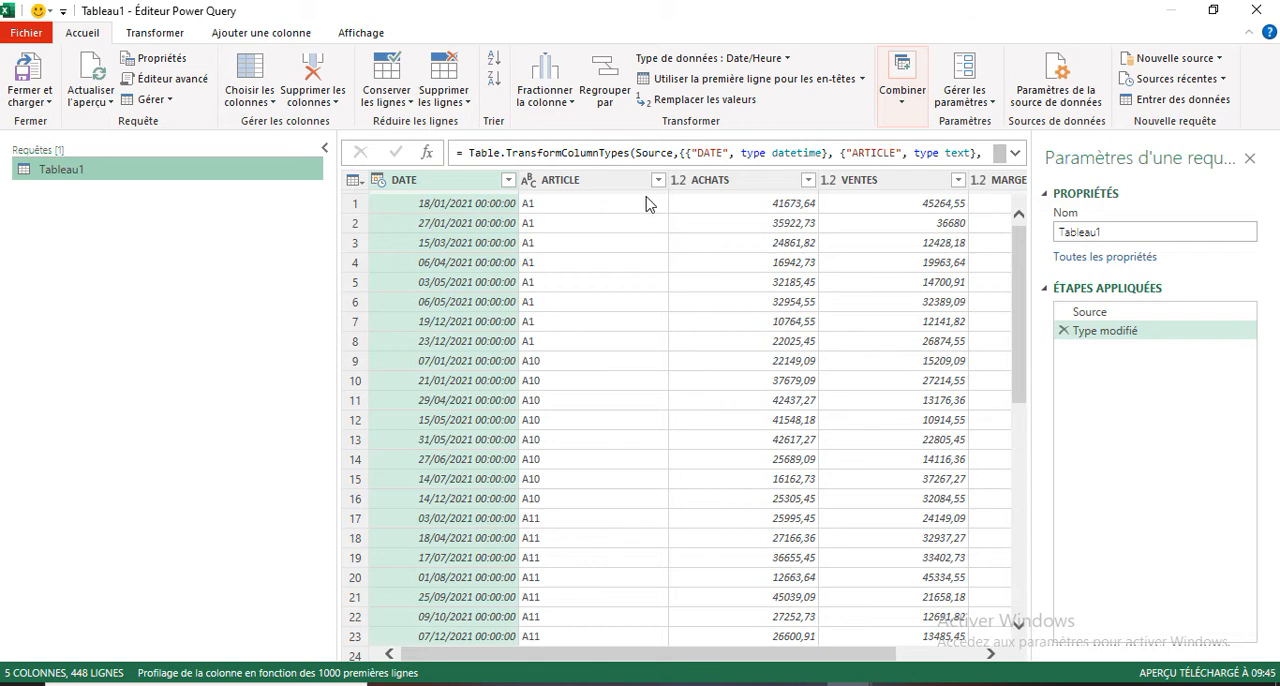
Step: Rename the query as BDD and change the DATE column's data type to Date, replacing the existing type conversion
double_click(92, 166)
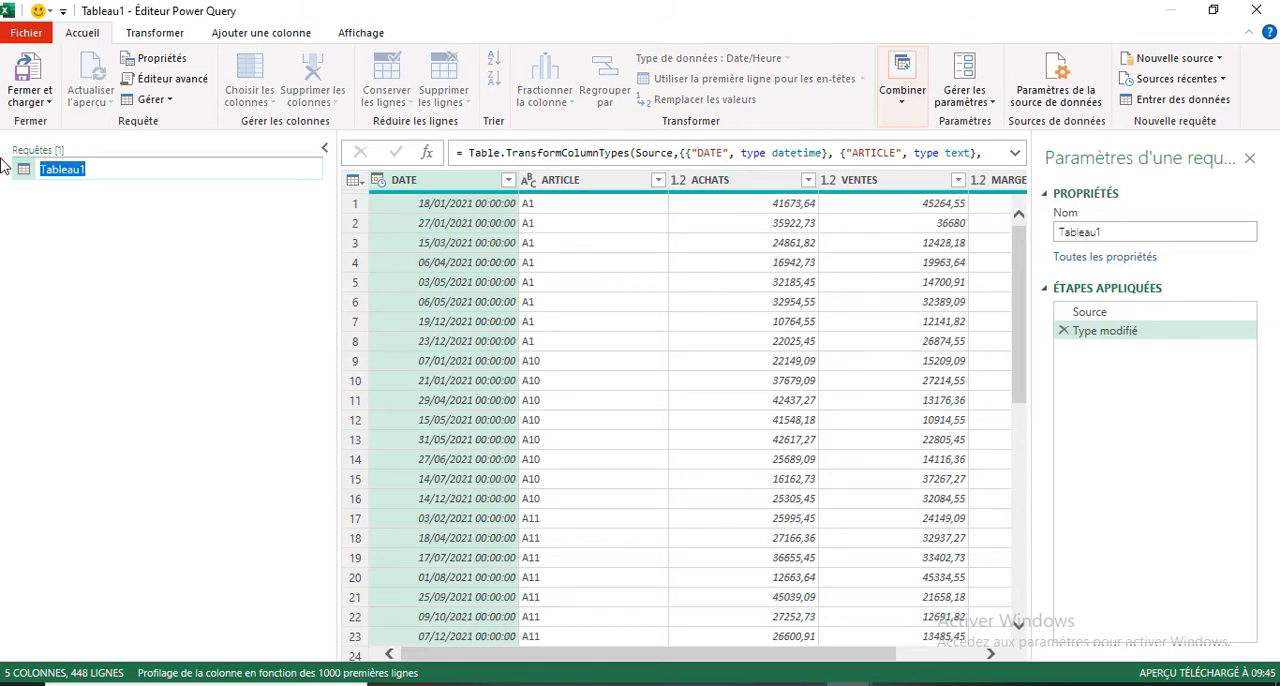
text(BDD)
right_click(424, 186)
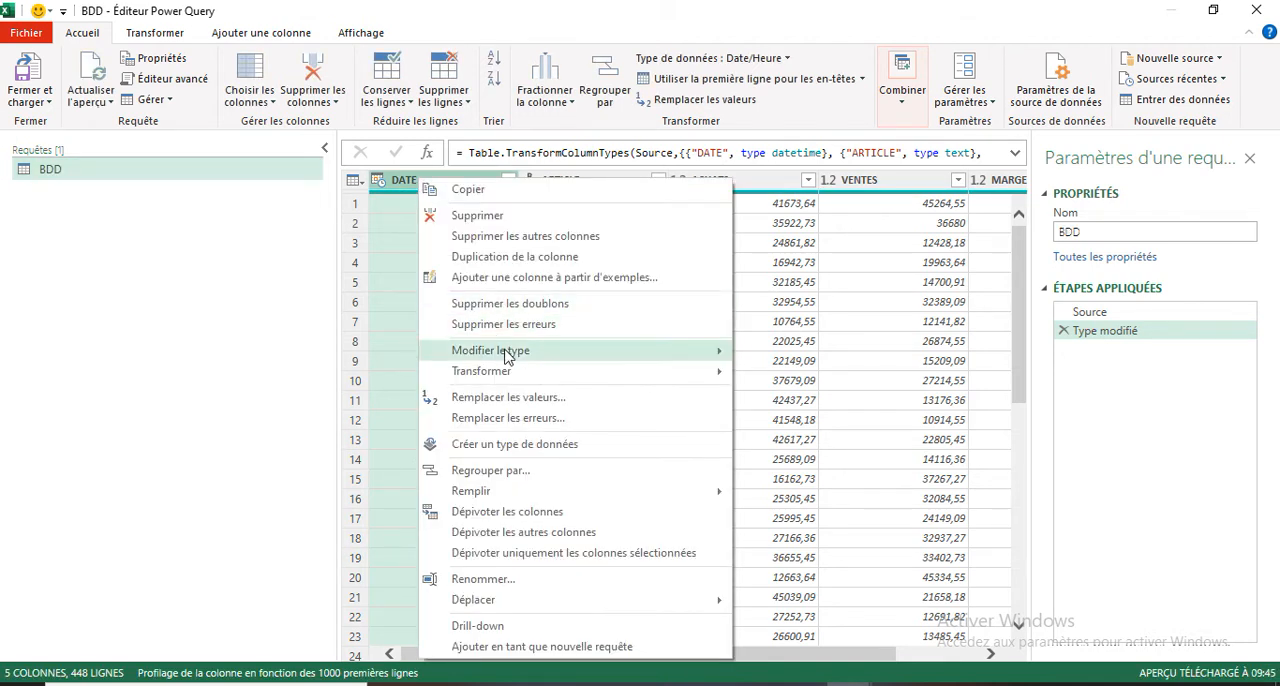
mouse_move(500, 350)
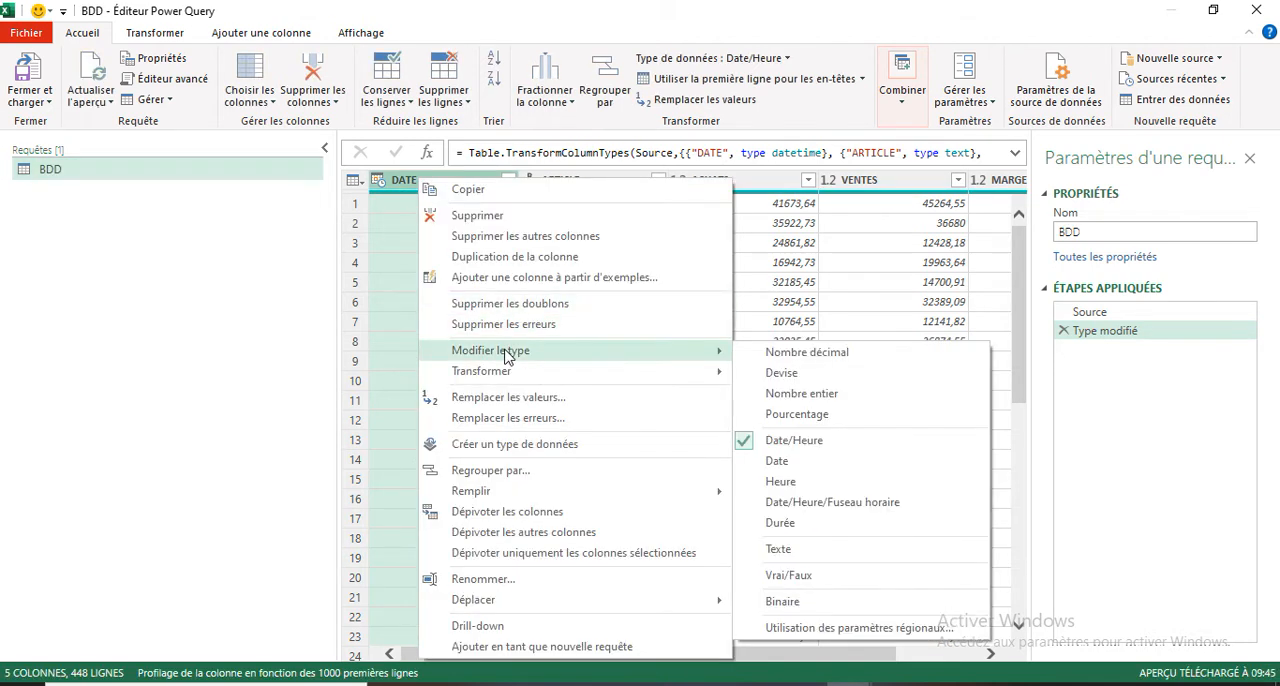
click(788, 464)
click(555, 396)
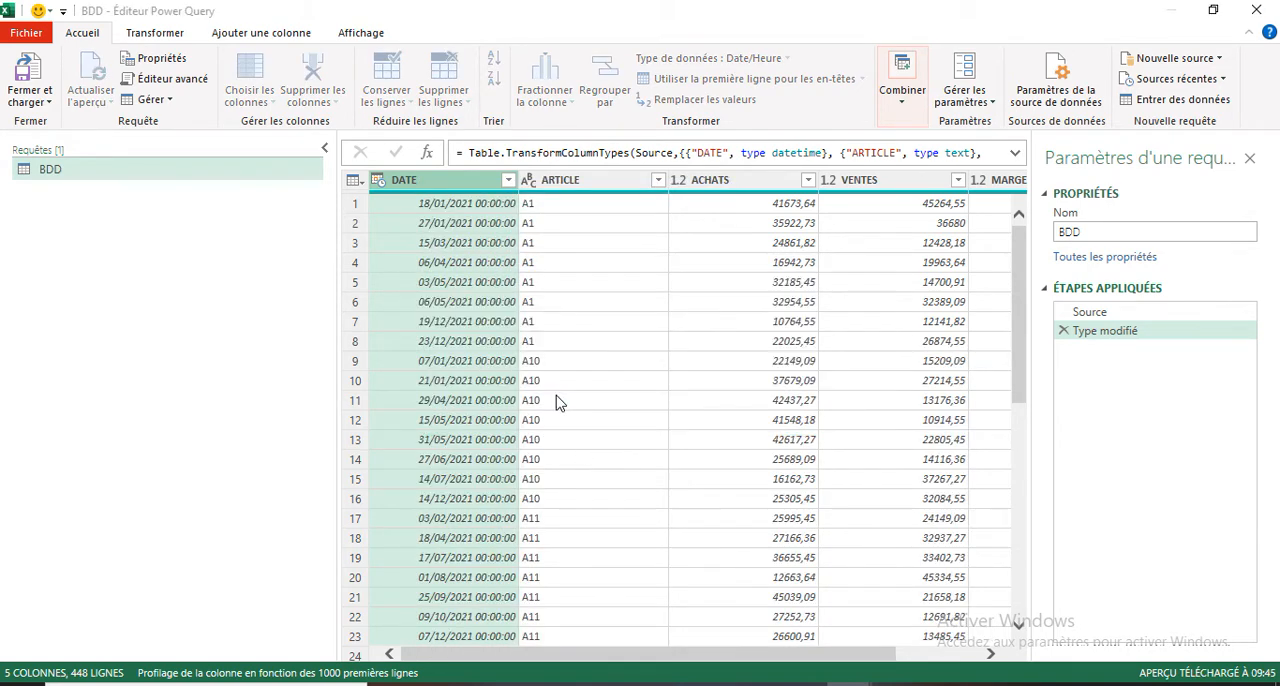
Step: Start an advanced Group By on the BDD query with ARTICLE as the grouping column
click(568, 180)
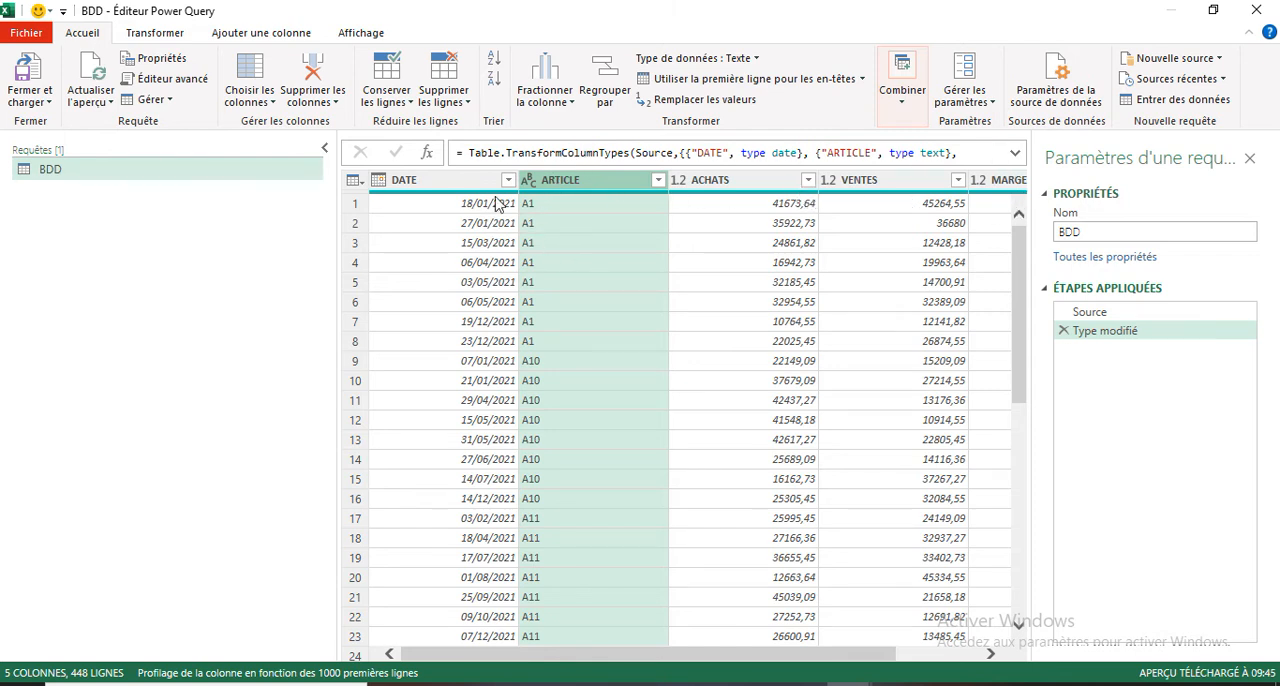
click(466, 183)
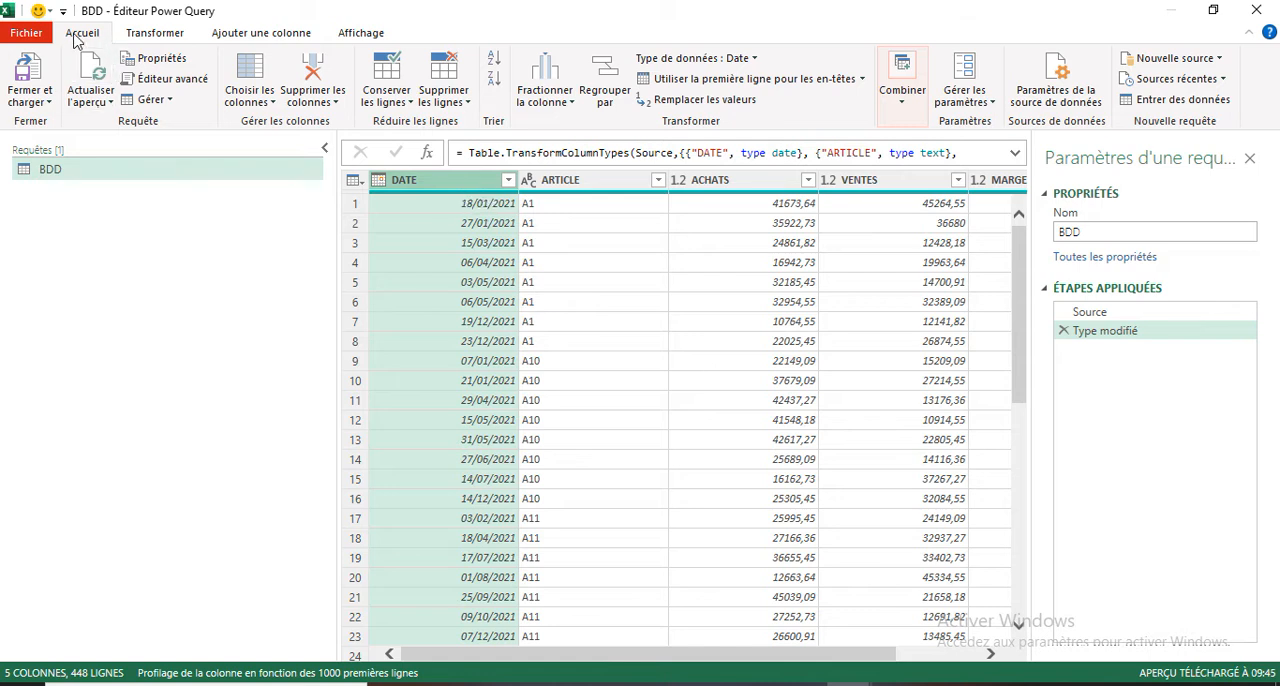
click(604, 100)
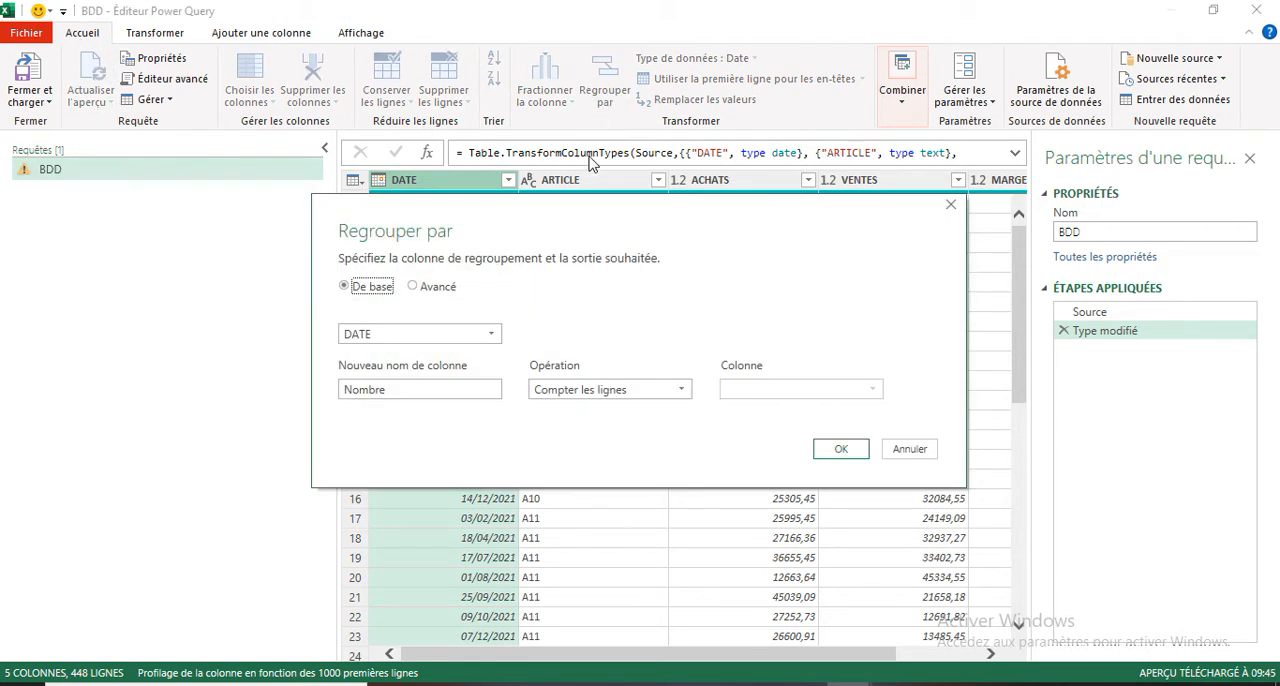
click(424, 290)
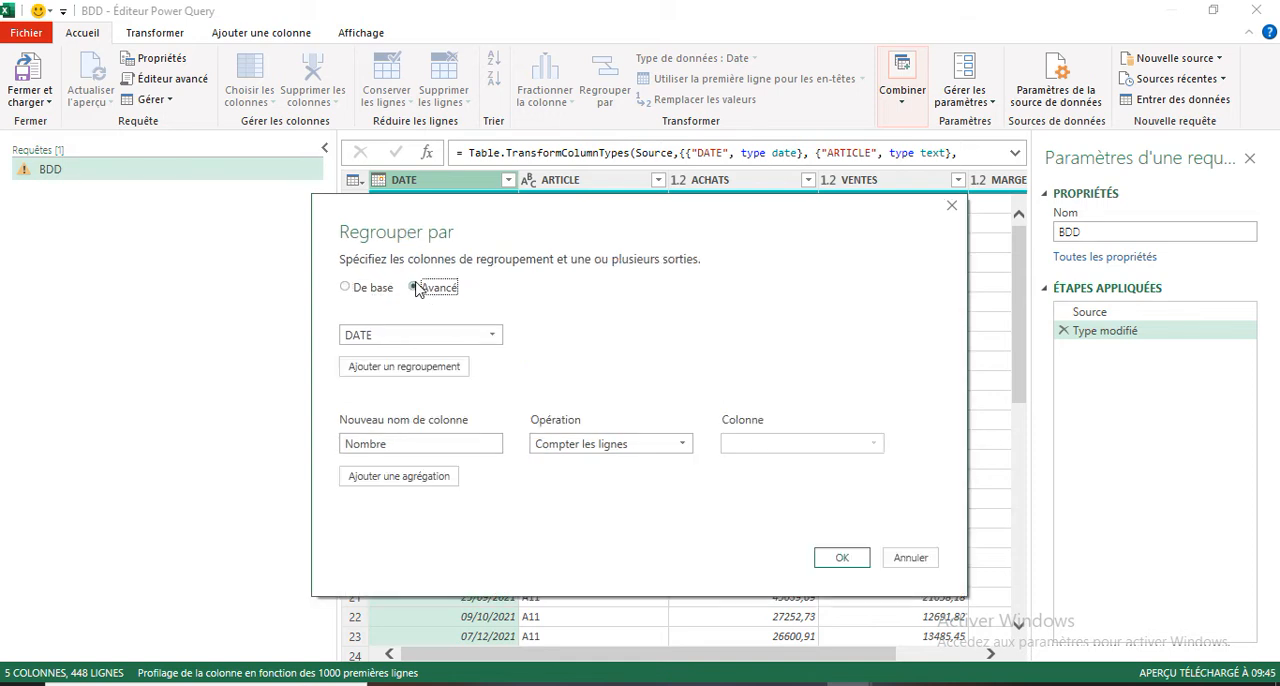
click(490, 335)
click(387, 376)
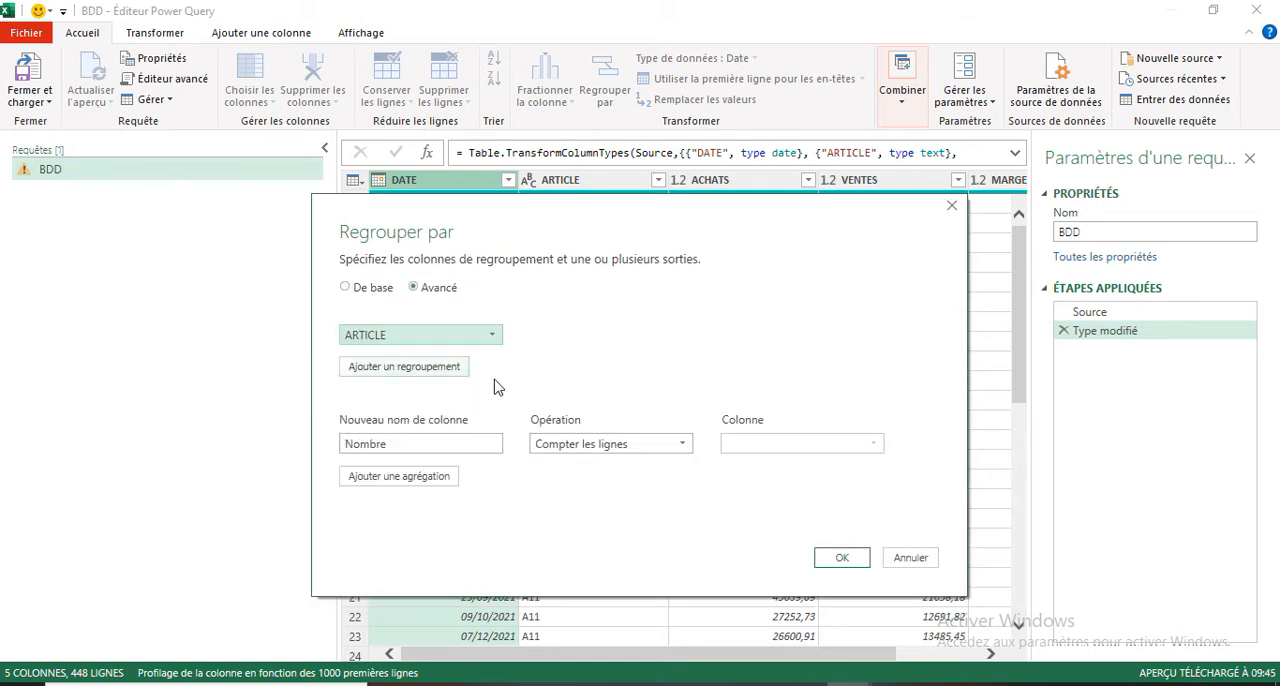
Step: Define the first aggregation of the grouping as ACHATS, using the Somme operation on the ACHATS column
drag(407, 444, 314, 457)
text(ACHATS)
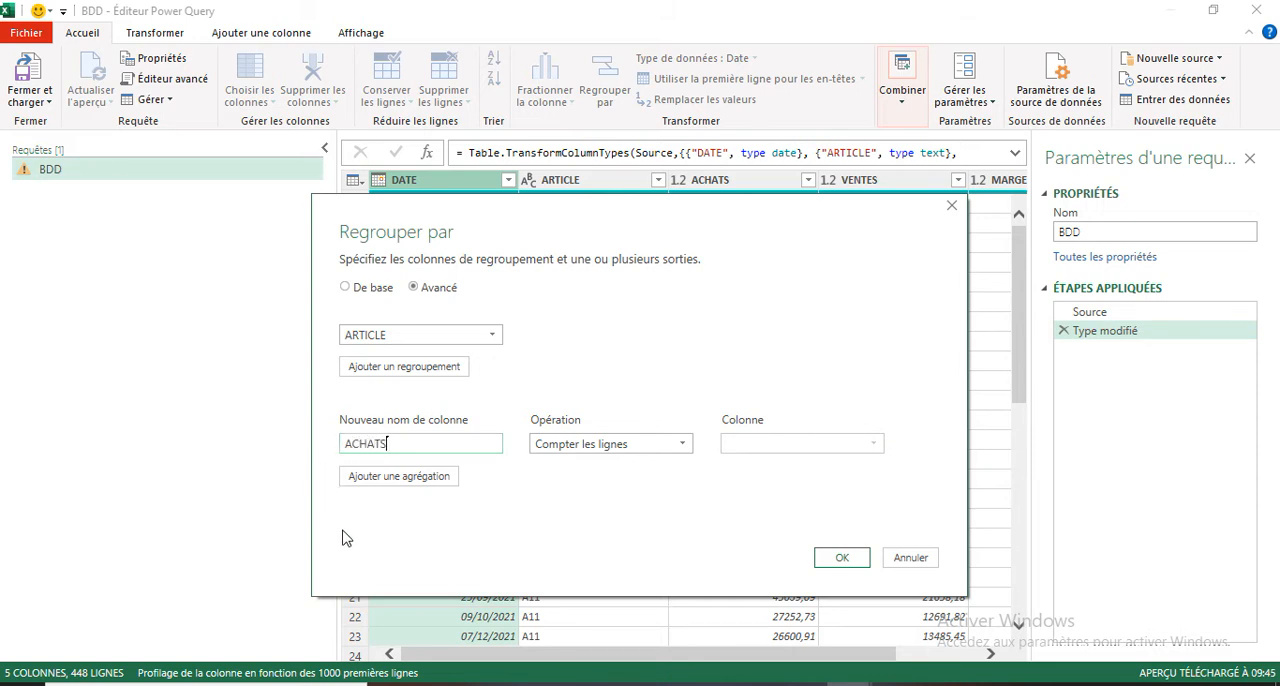
click(684, 445)
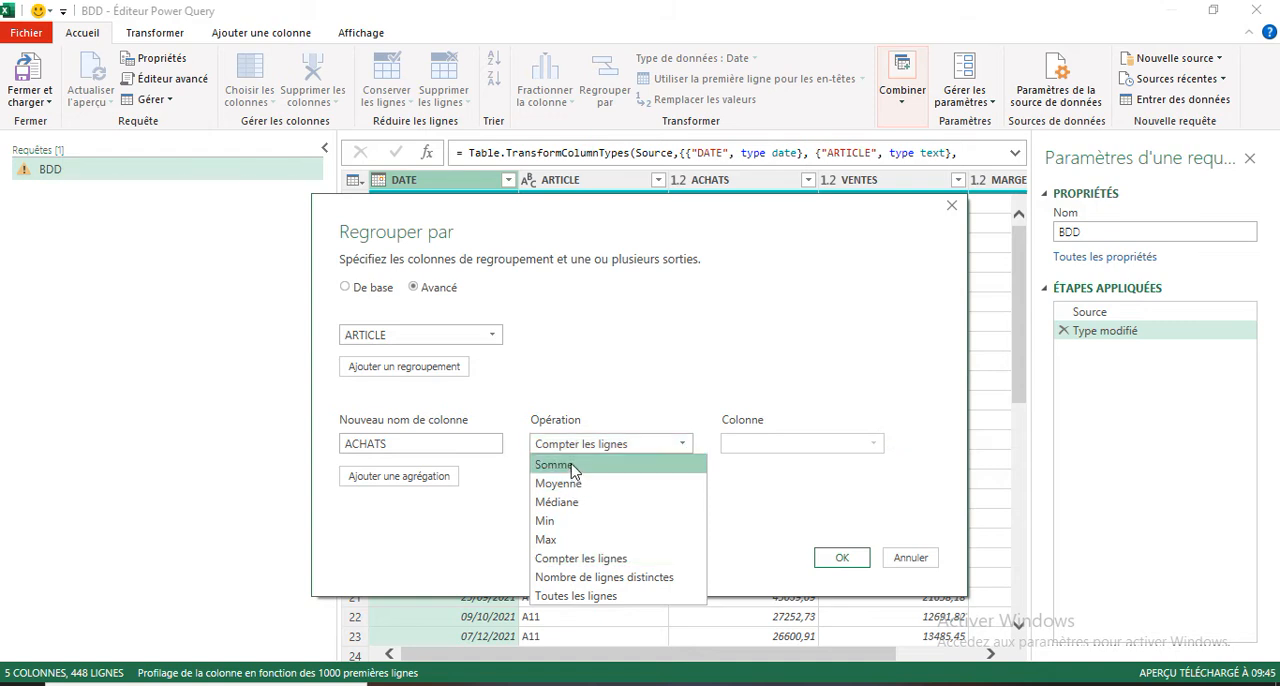
click(572, 468)
click(874, 444)
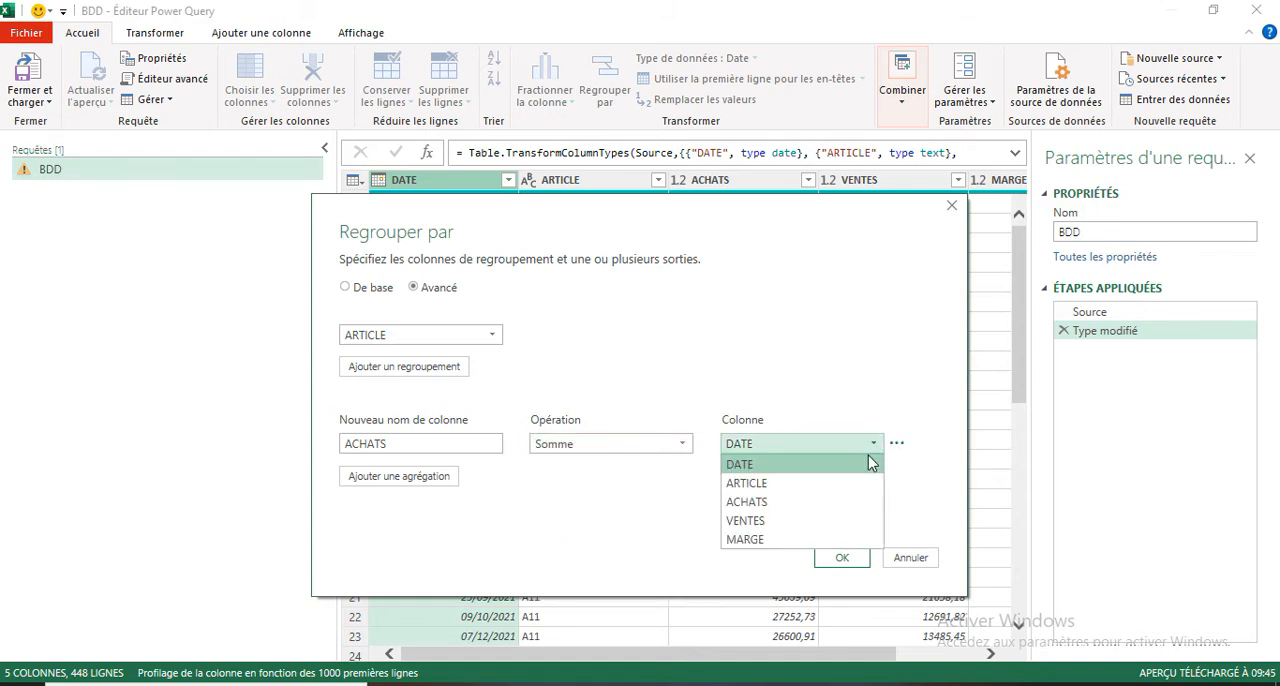
click(758, 503)
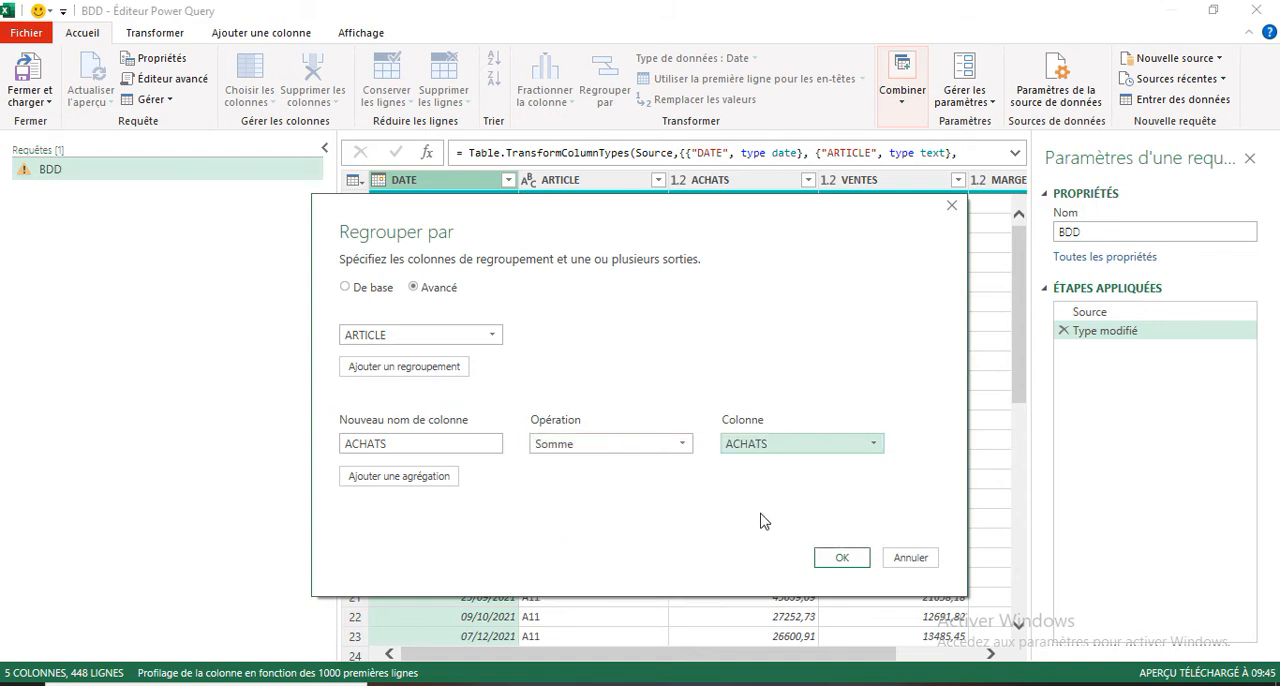
Step: Add a second aggregation named VENTES that uses the Somme operation on the VENTES column
click(392, 478)
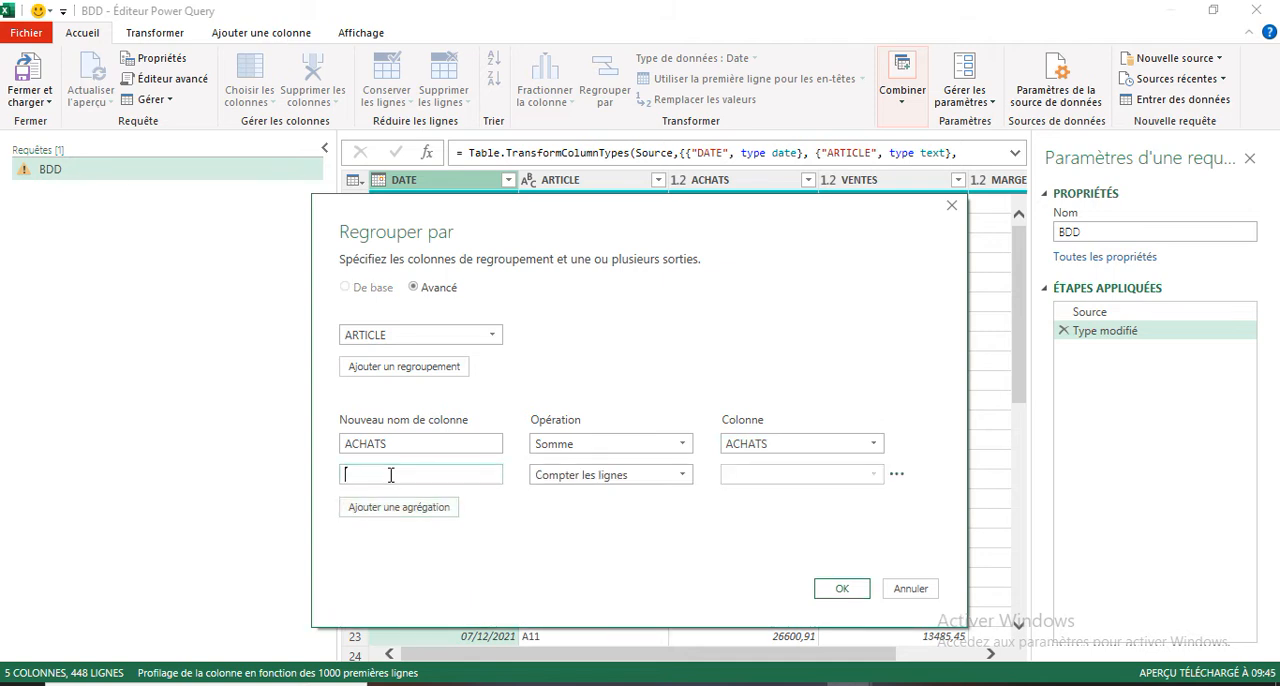
text(VENTES)
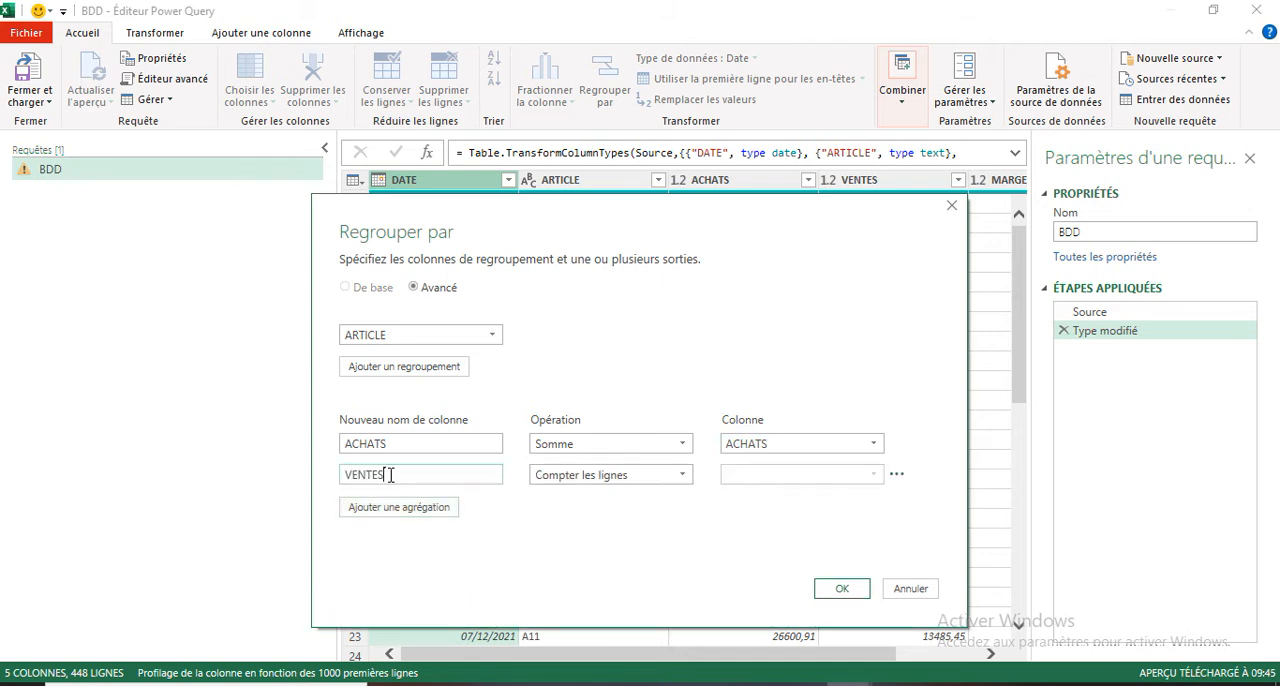
click(681, 477)
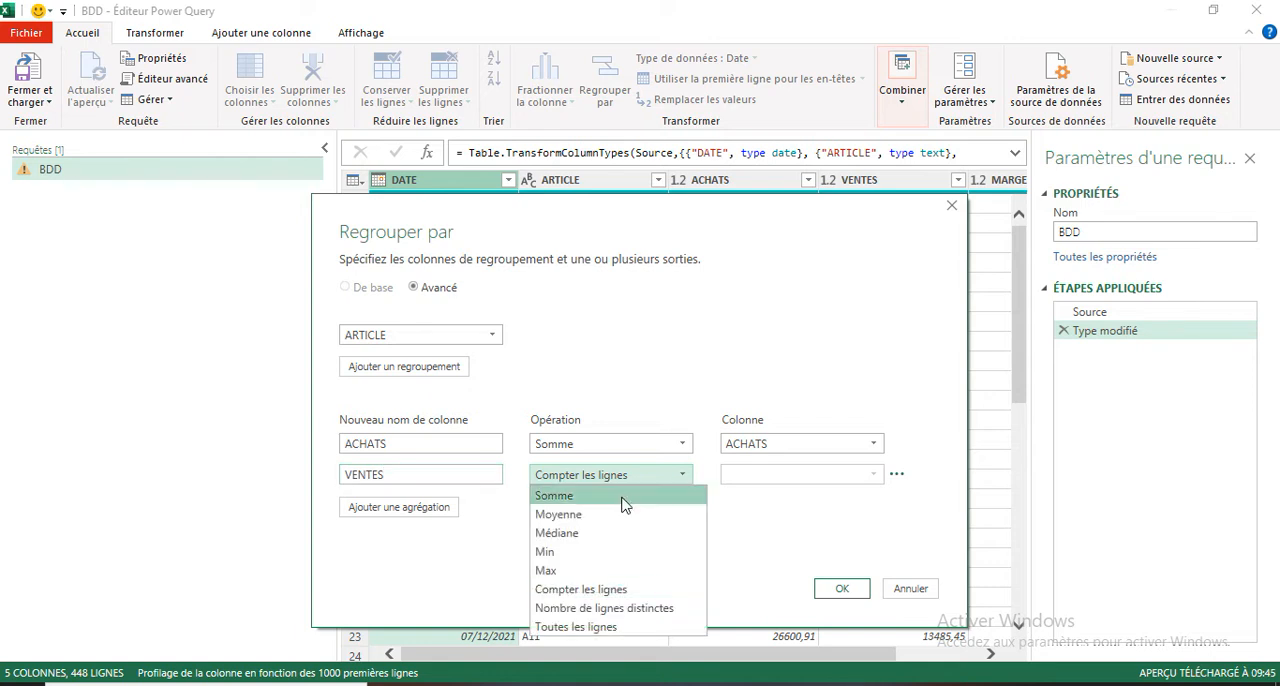
click(568, 496)
click(874, 476)
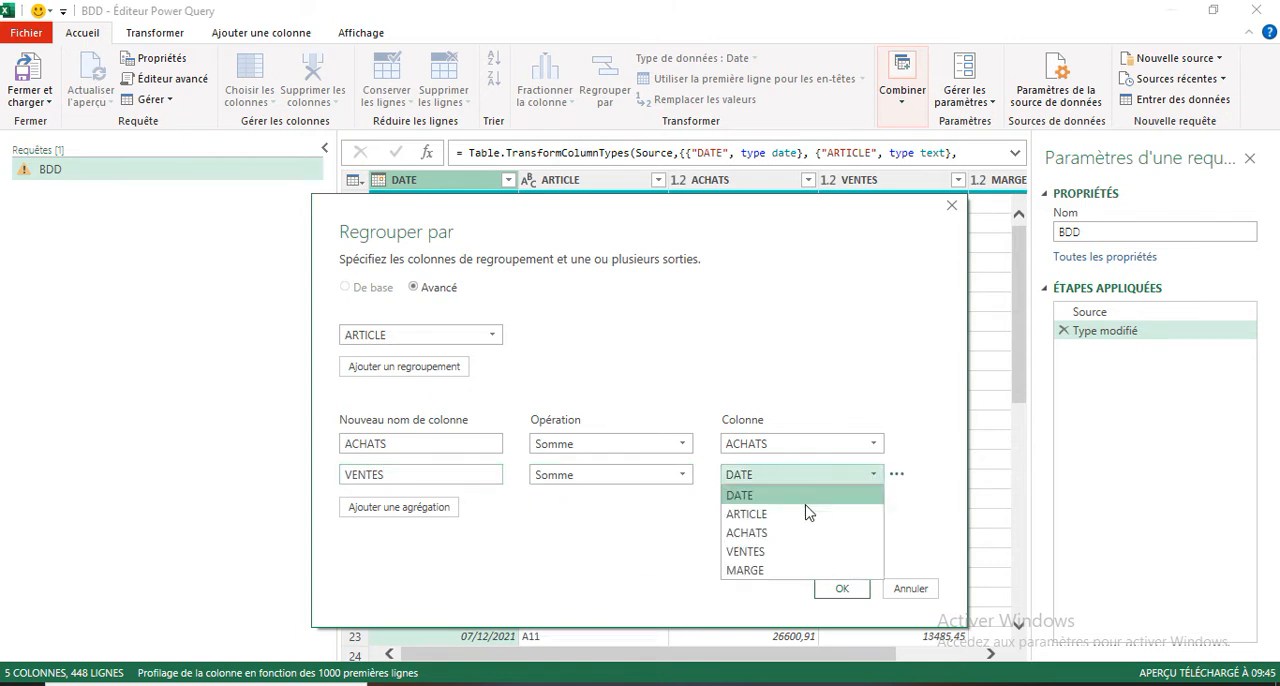
click(757, 551)
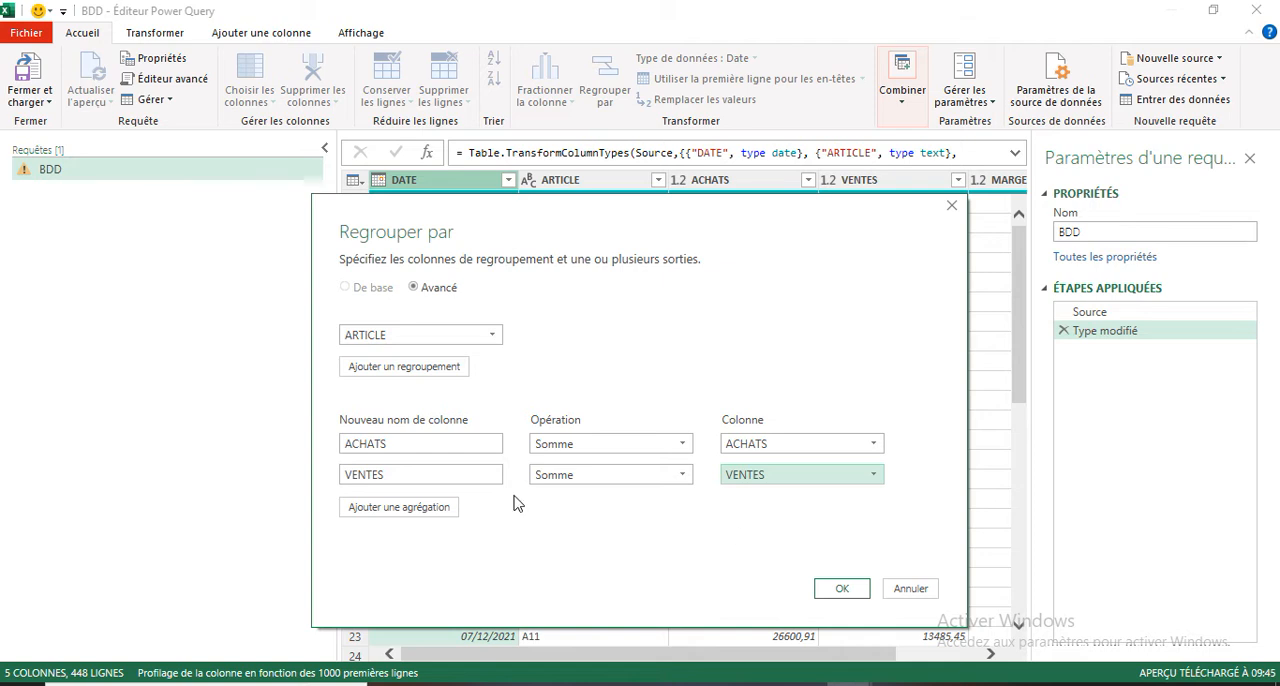
Step: Add a third aggregation named MARGES with the Somme of the MARGE column and apply the grouping
click(402, 510)
click(402, 506)
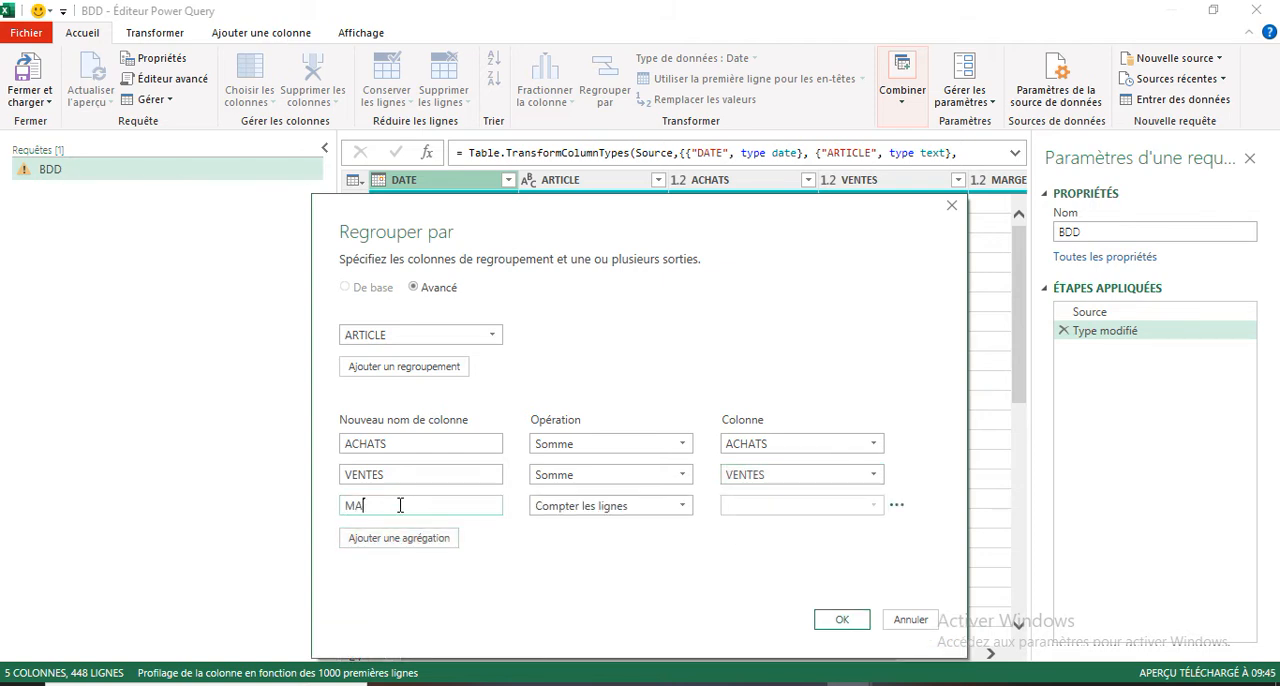
click(684, 506)
click(583, 530)
click(874, 506)
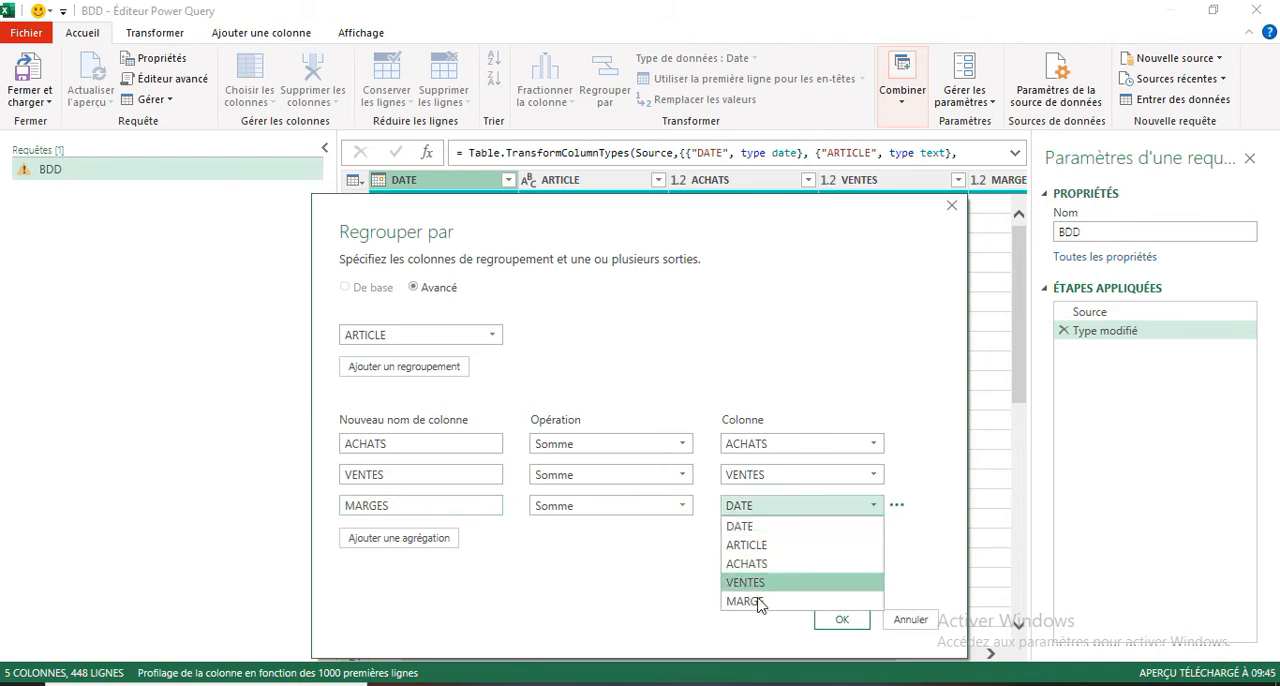
click(752, 606)
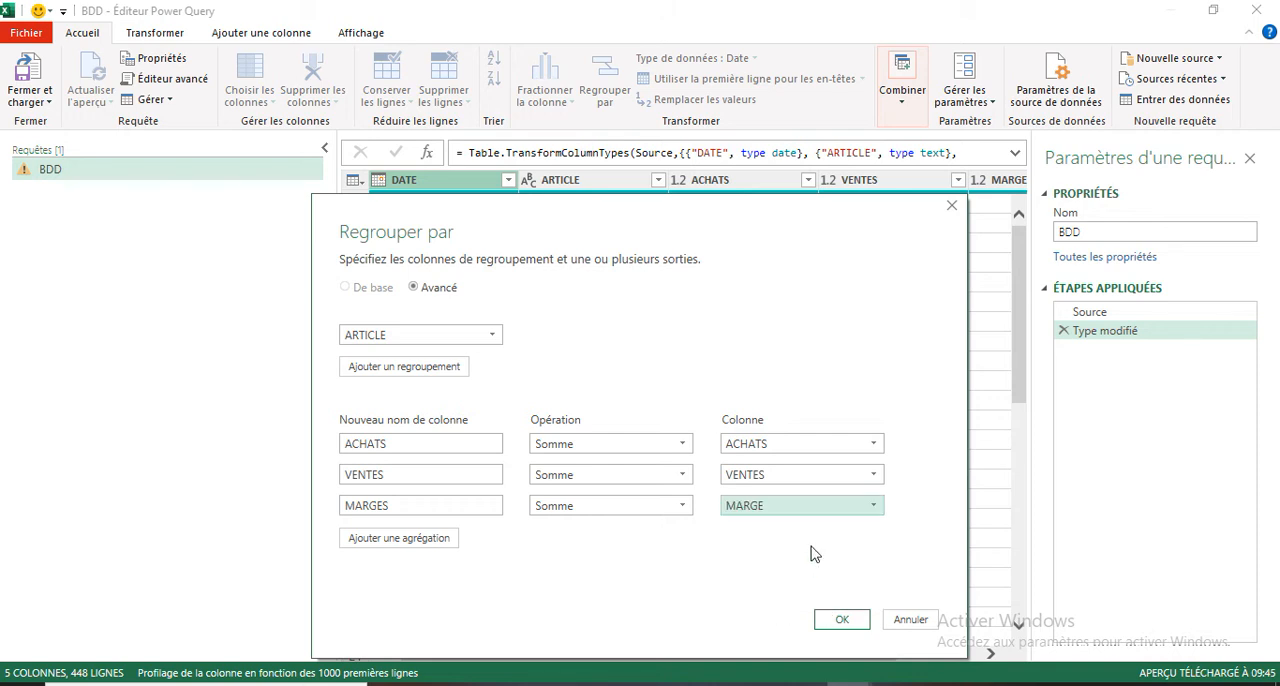
click(838, 621)
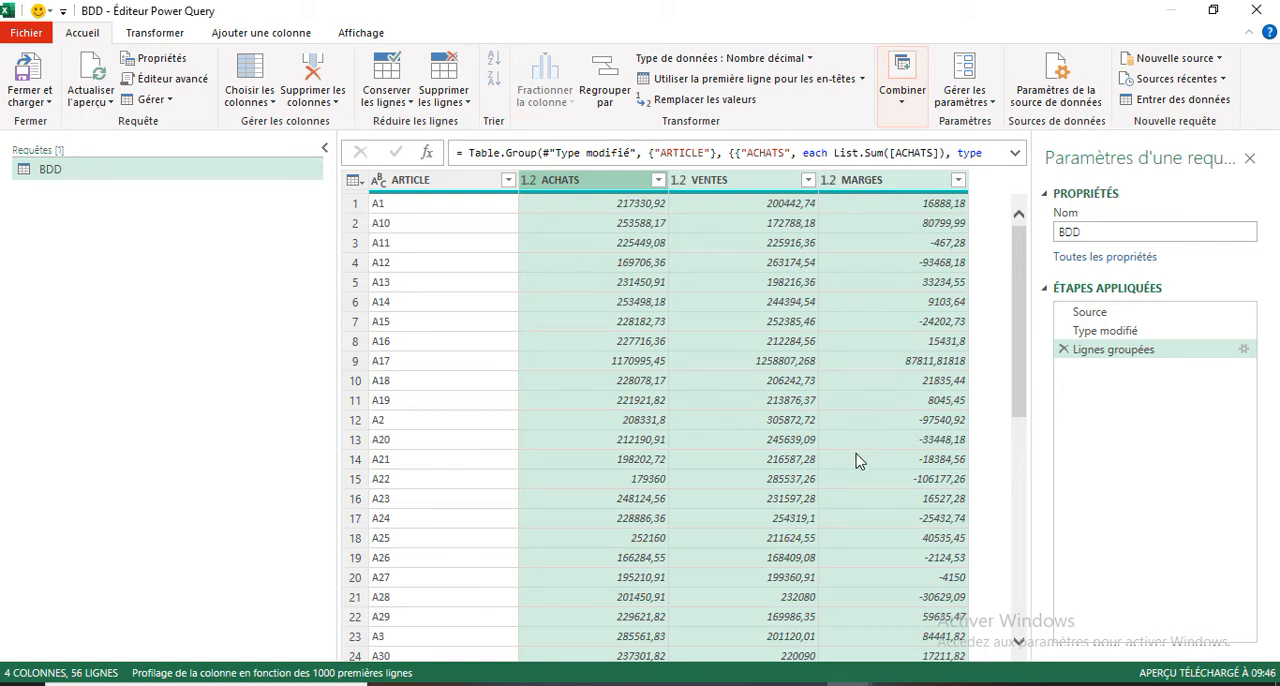
Step: Sort the grouped articles by MARGES in descending order and keep only the first 20 rows
click(903, 186)
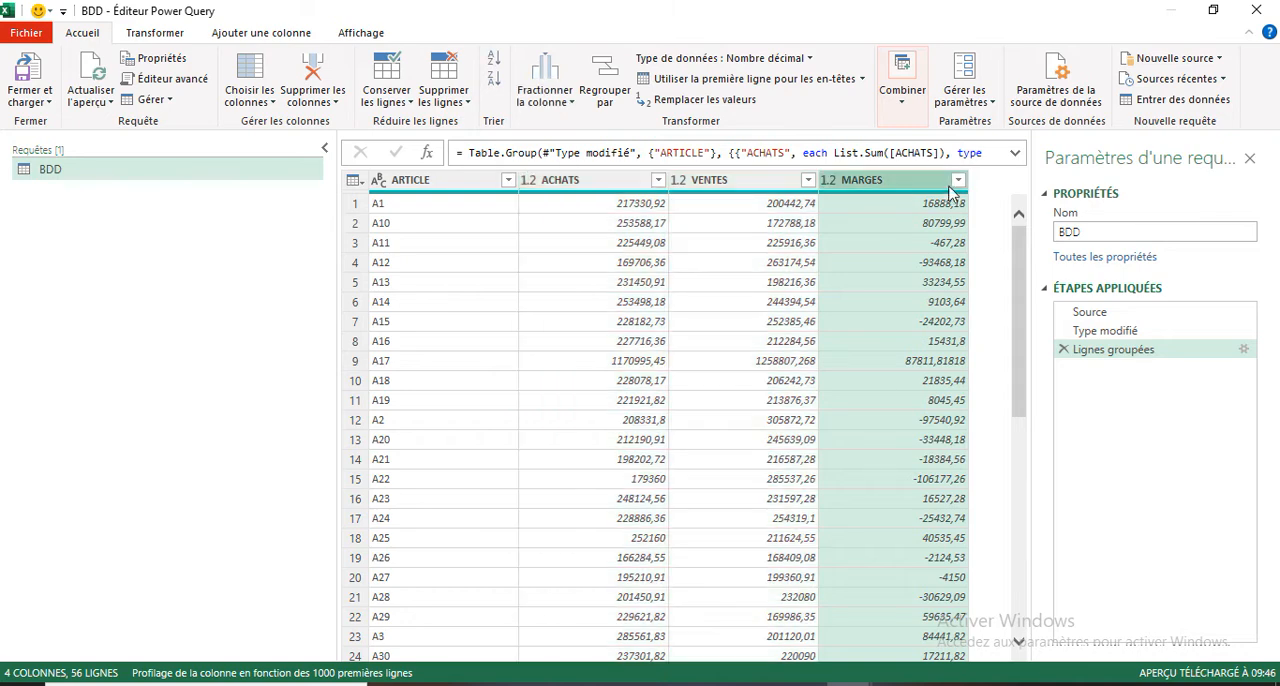
click(958, 180)
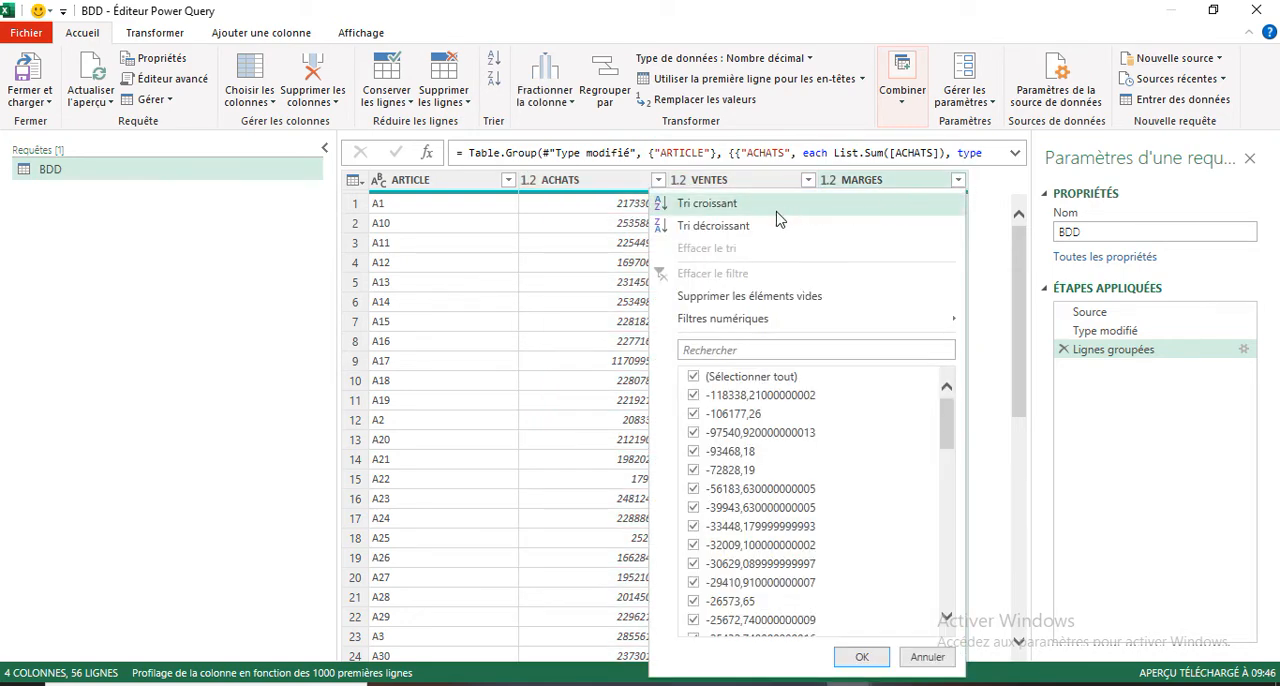
click(718, 236)
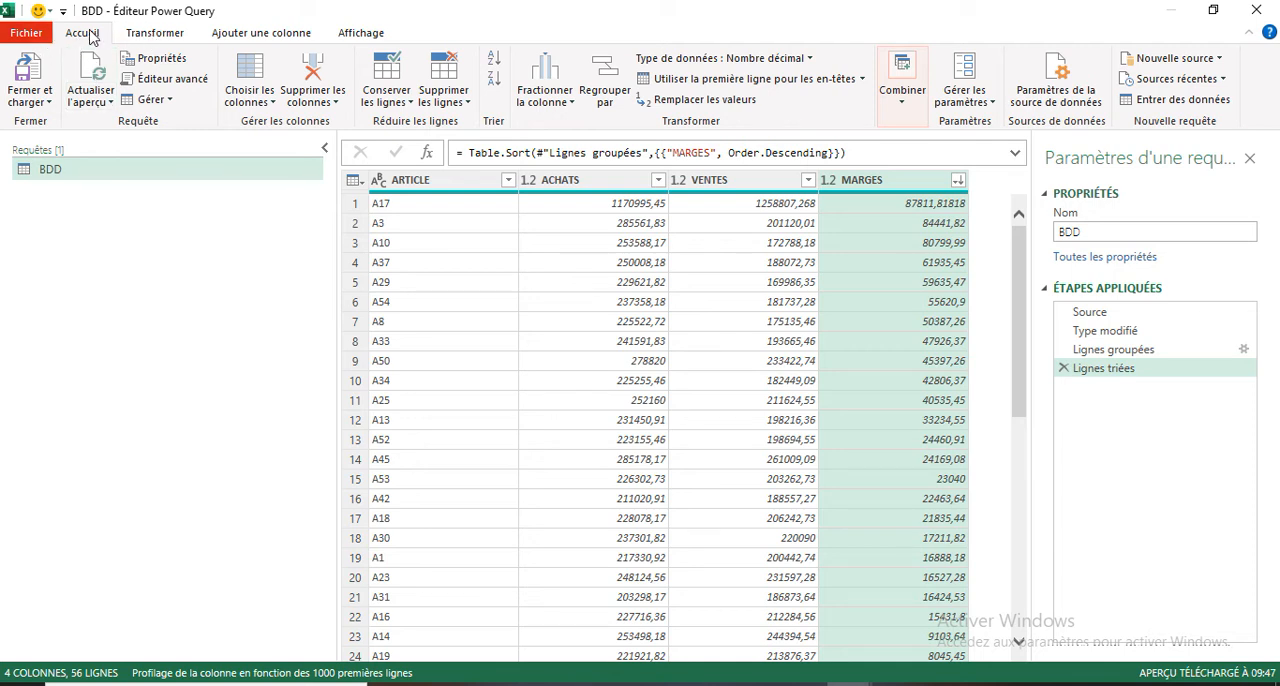
click(372, 104)
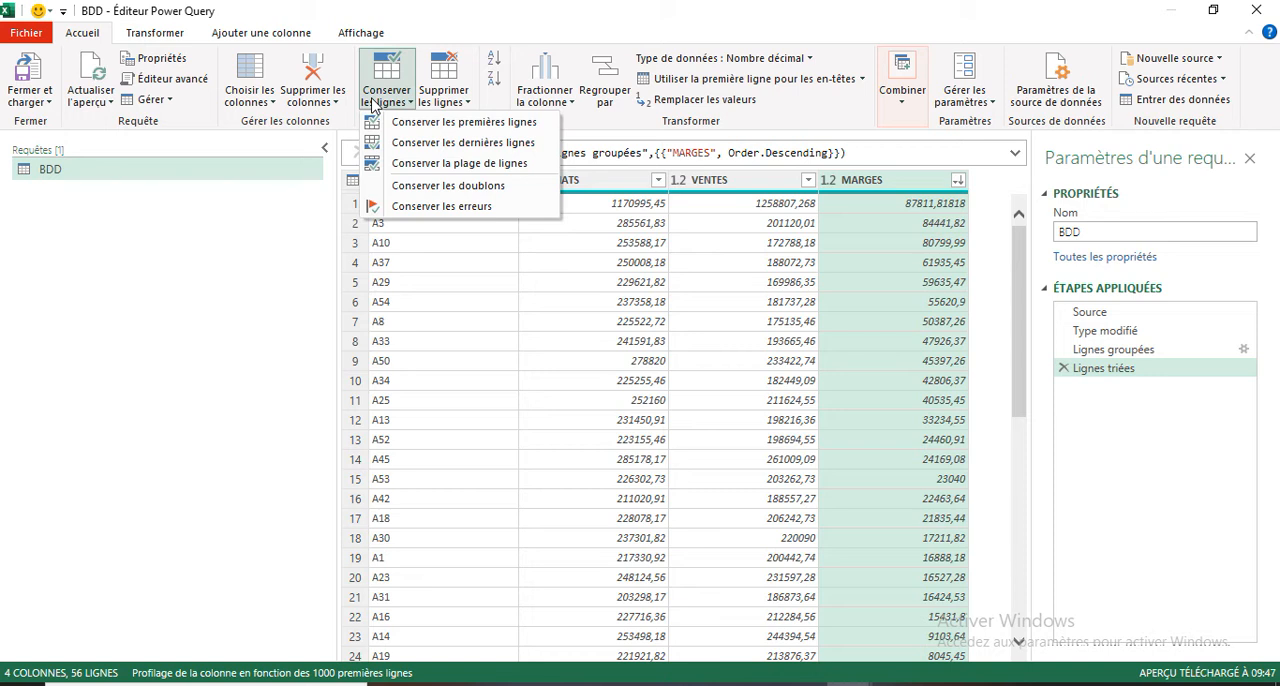
click(463, 122)
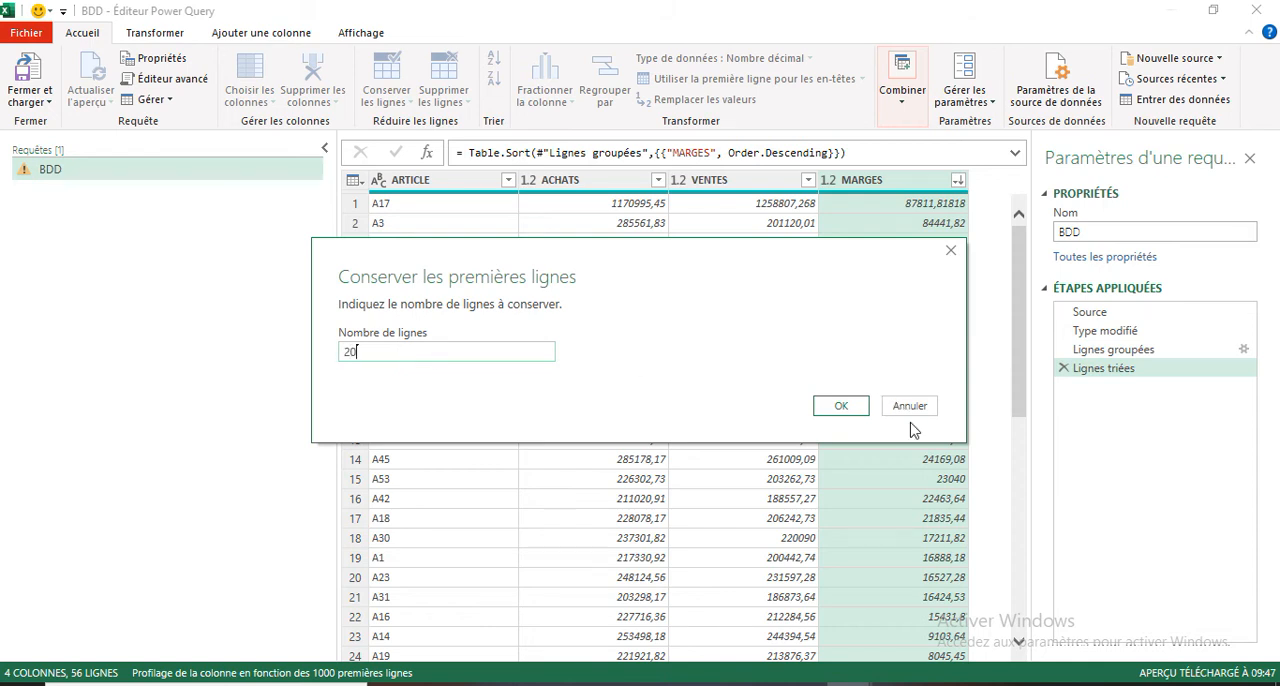
click(840, 408)
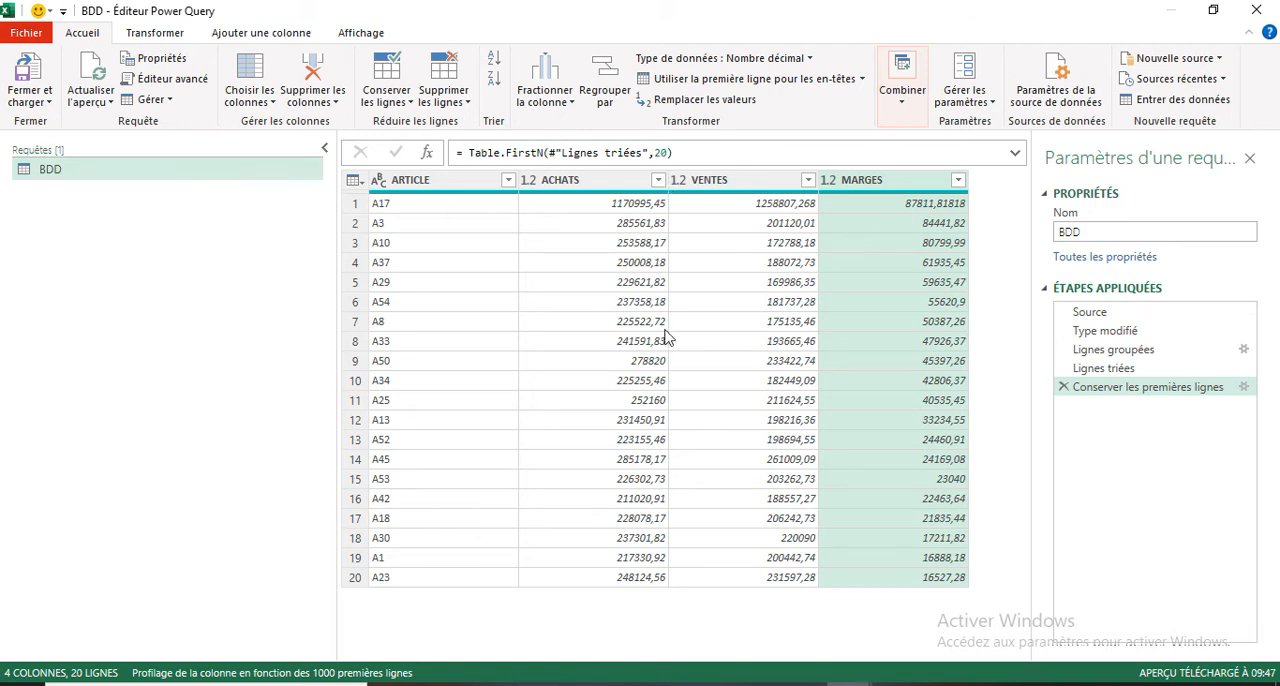
Step: Add a custom column named TX MARGE with the formula [MARGES]/[ACHATS]
click(250, 33)
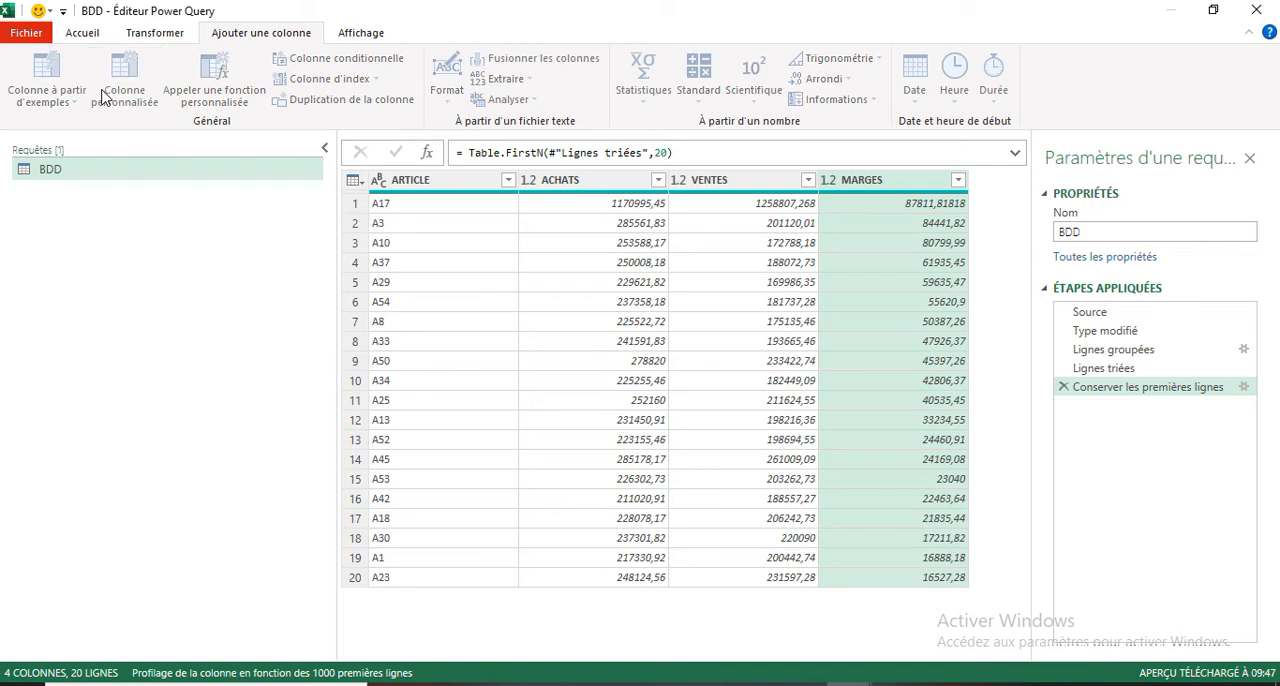
click(103, 97)
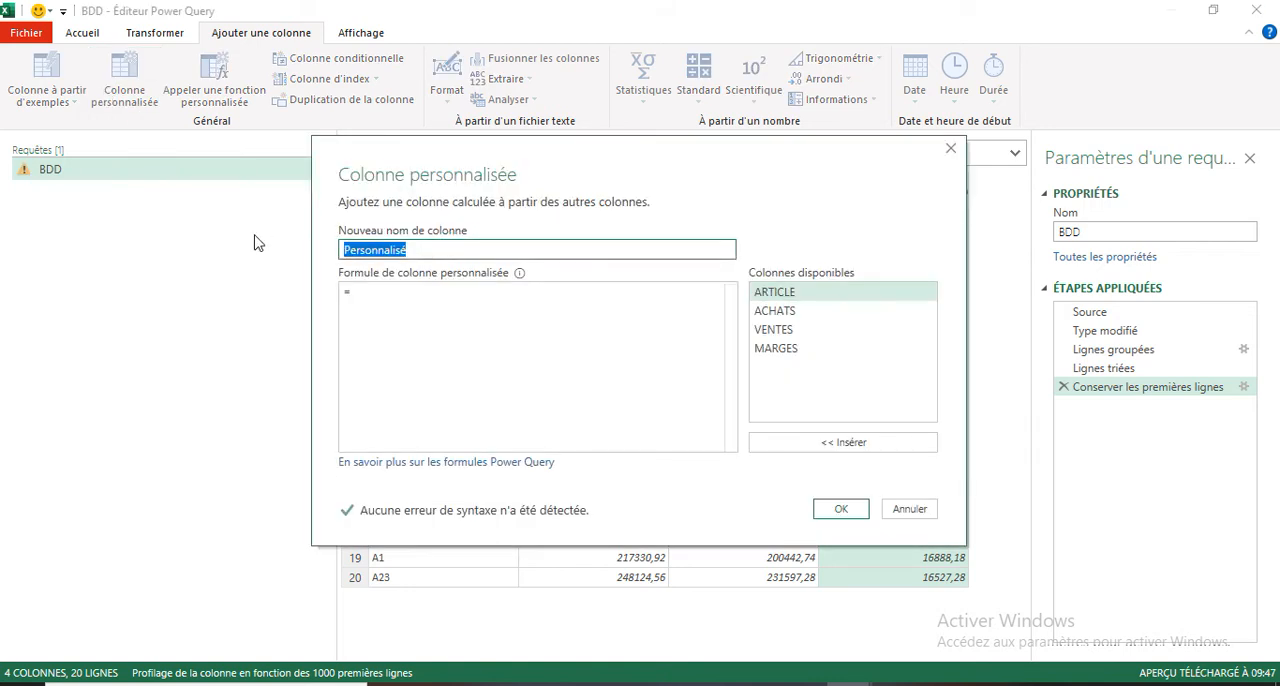
text(TX MARGE)
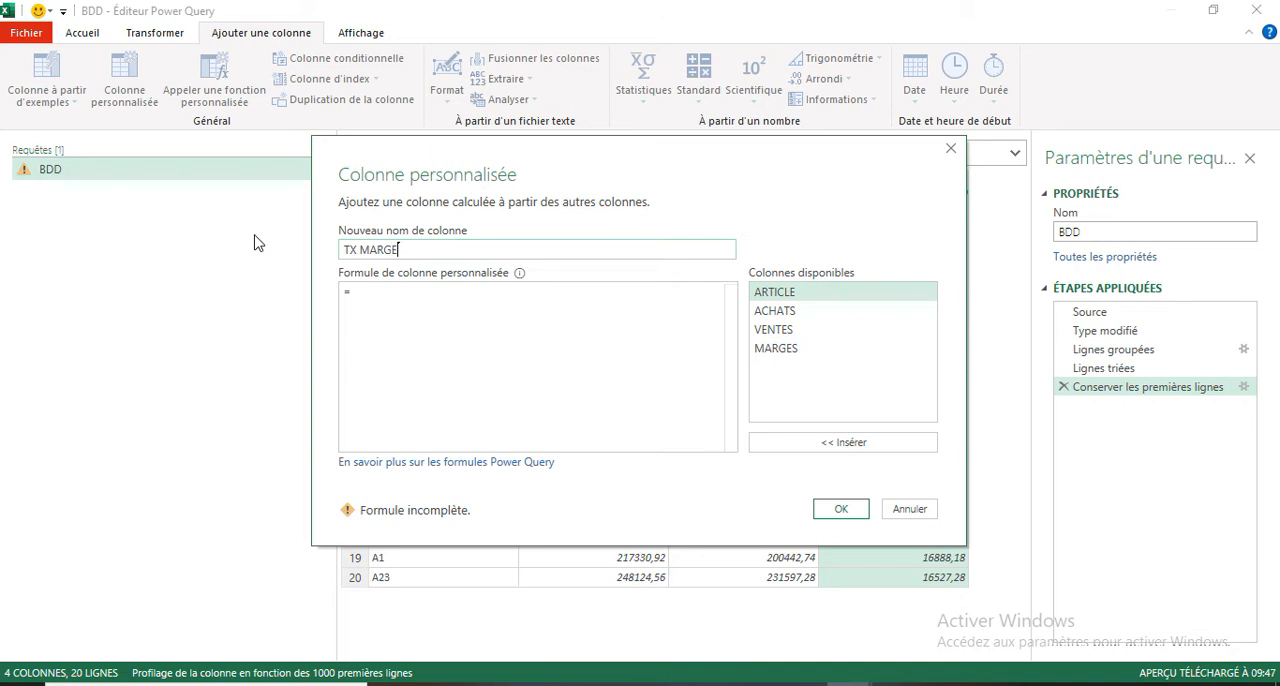
click(369, 297)
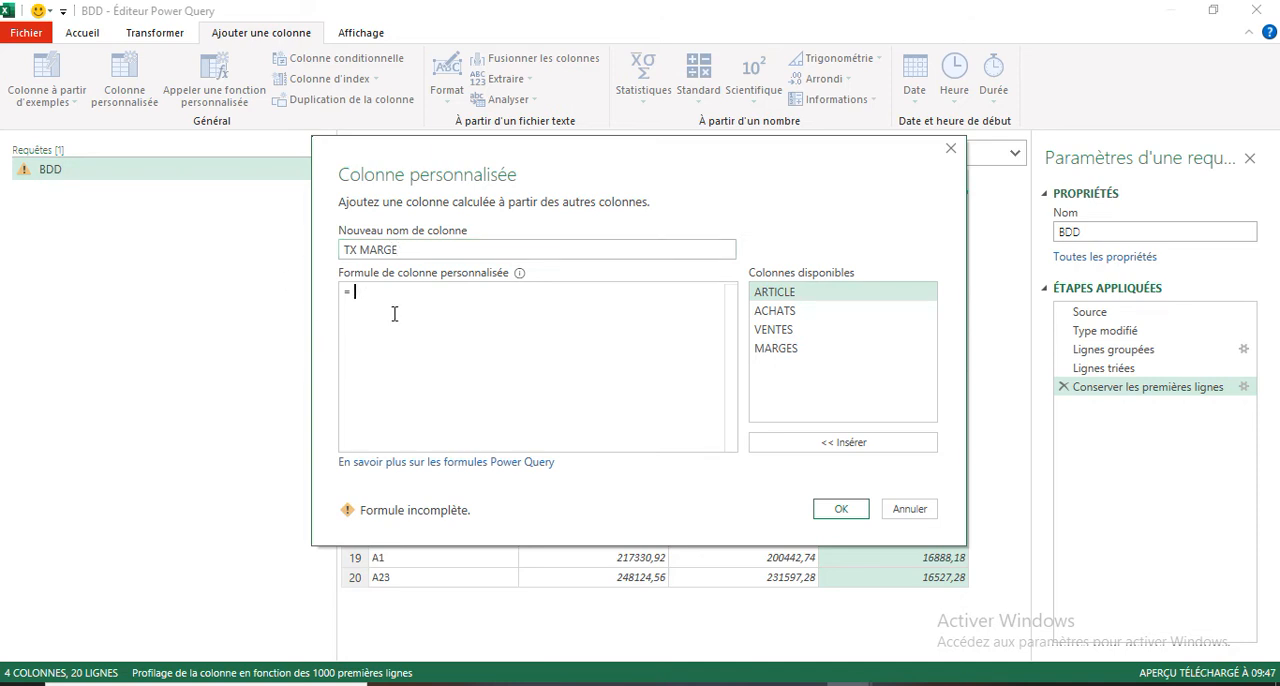
double_click(787, 356)
text(/)
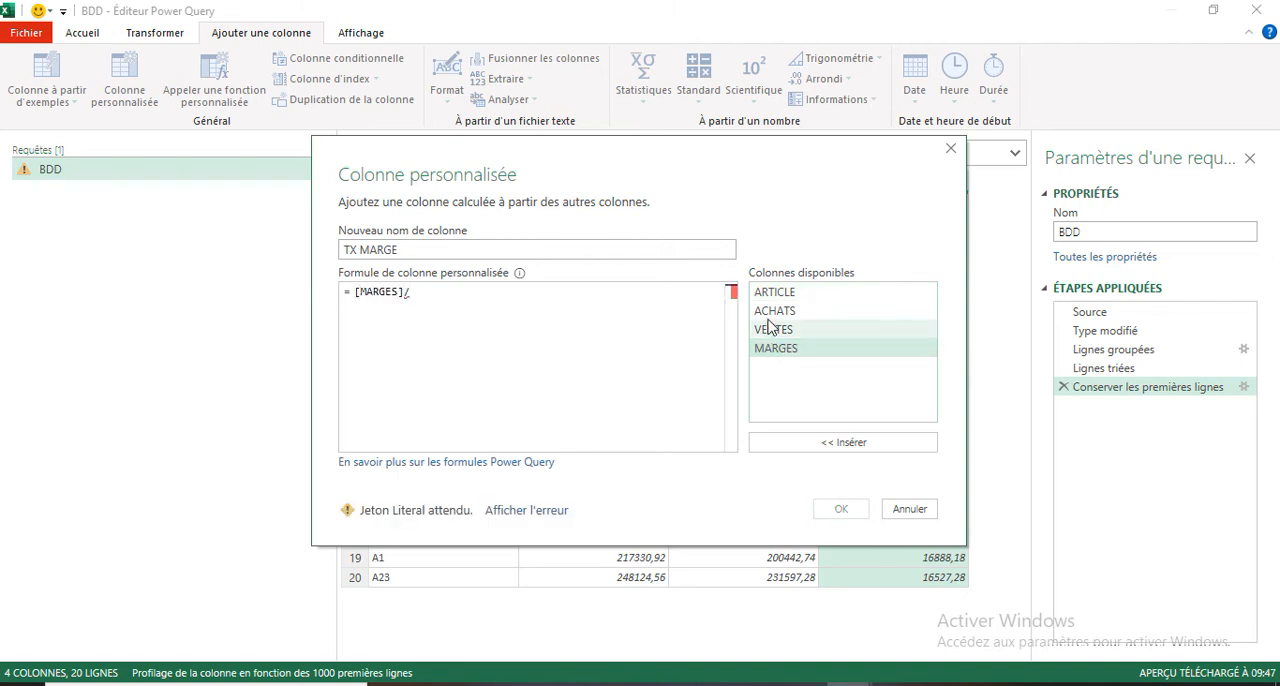
double_click(772, 312)
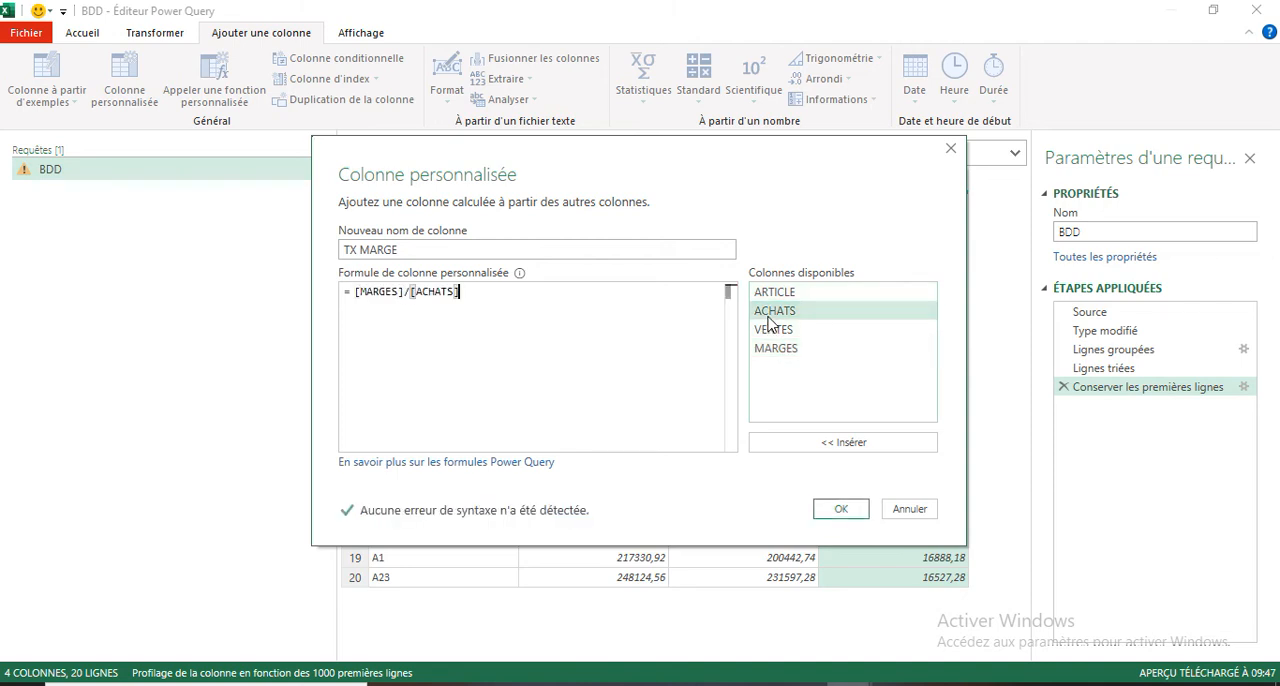
click(840, 510)
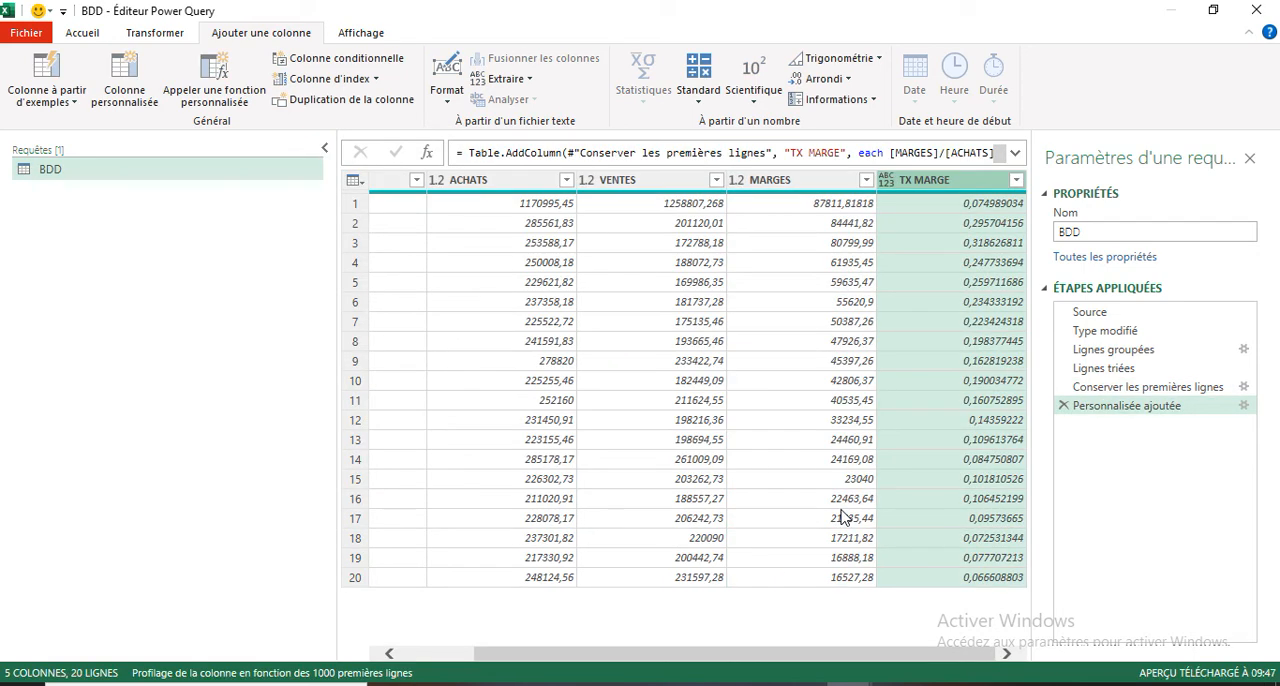
Step: Change the TX MARGE column's data type to Pourcentage and sort the rows by it in descending order
right_click(932, 188)
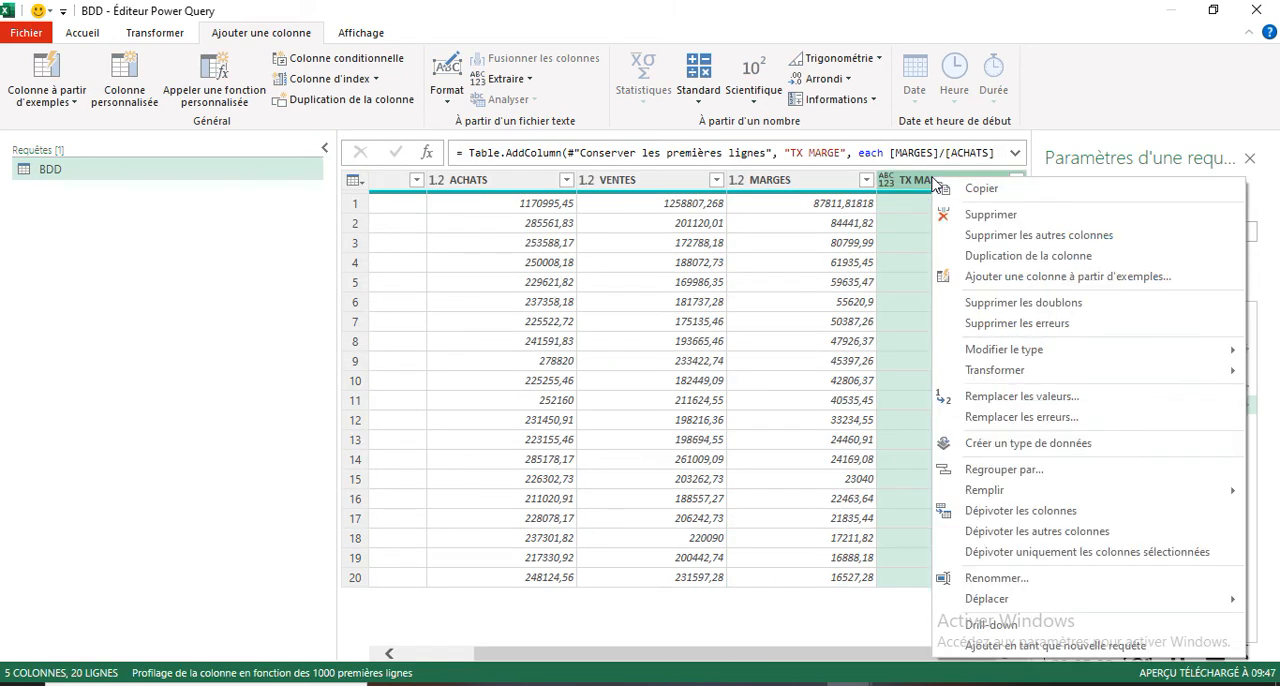
mouse_move(995, 358)
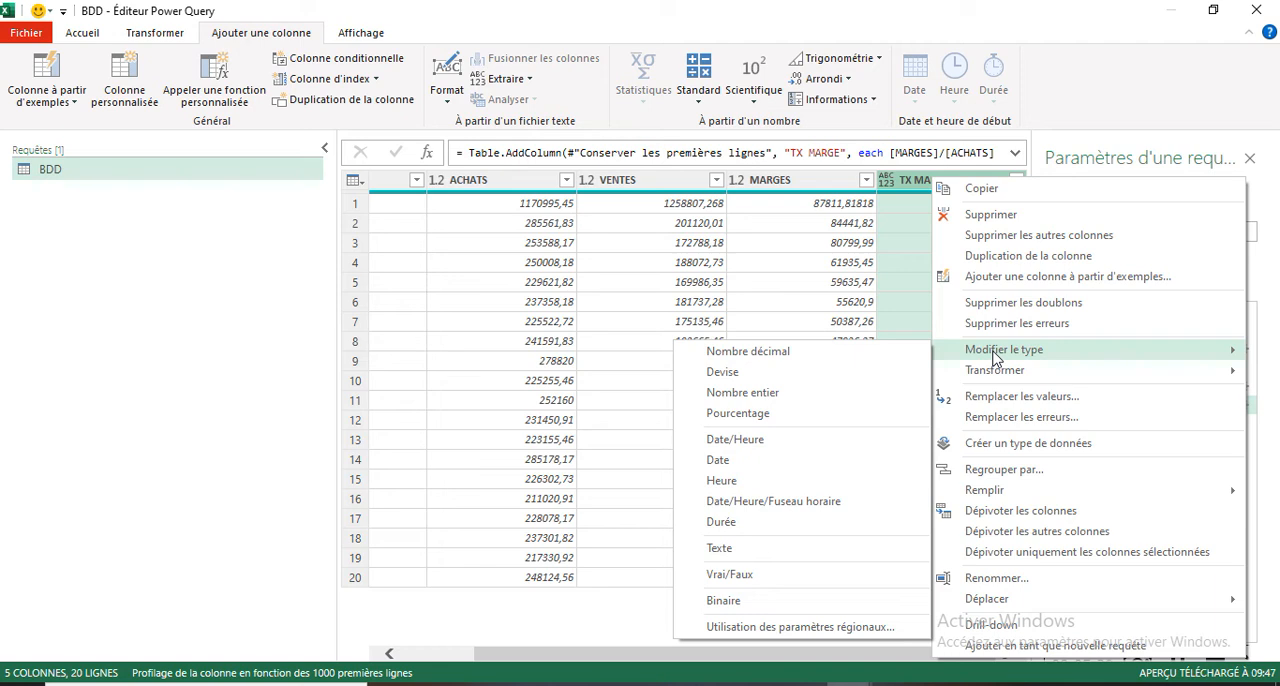
click(765, 416)
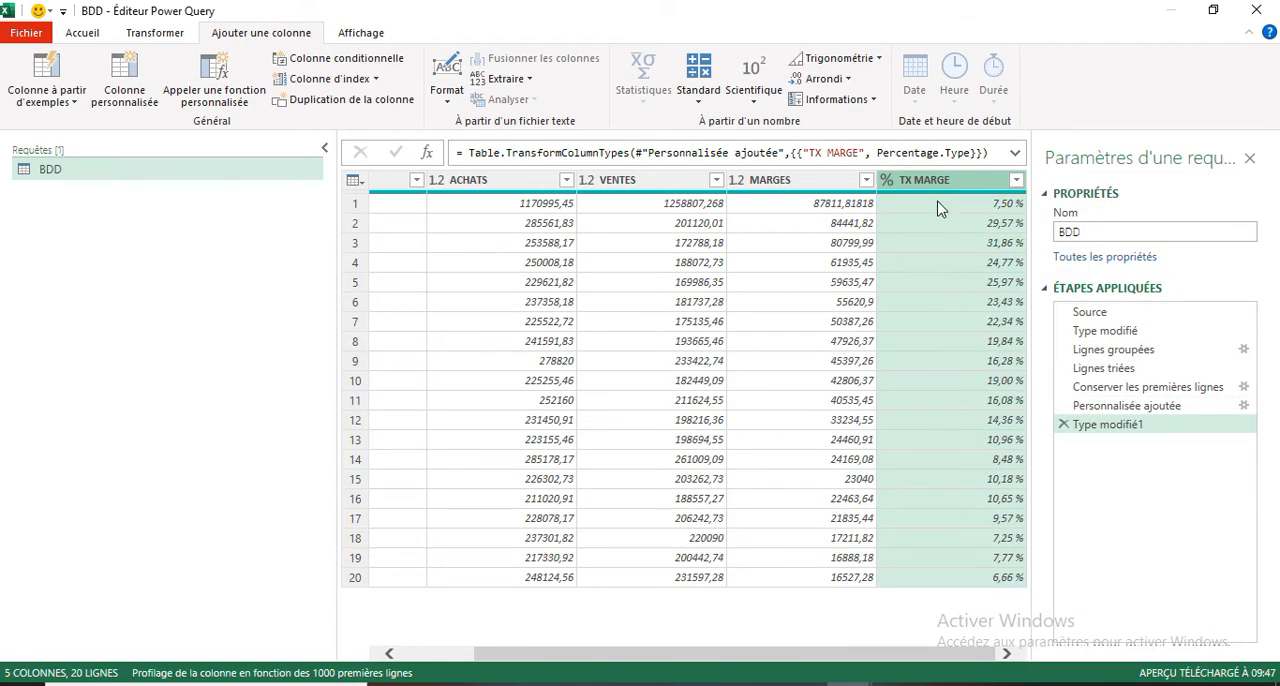
click(1016, 182)
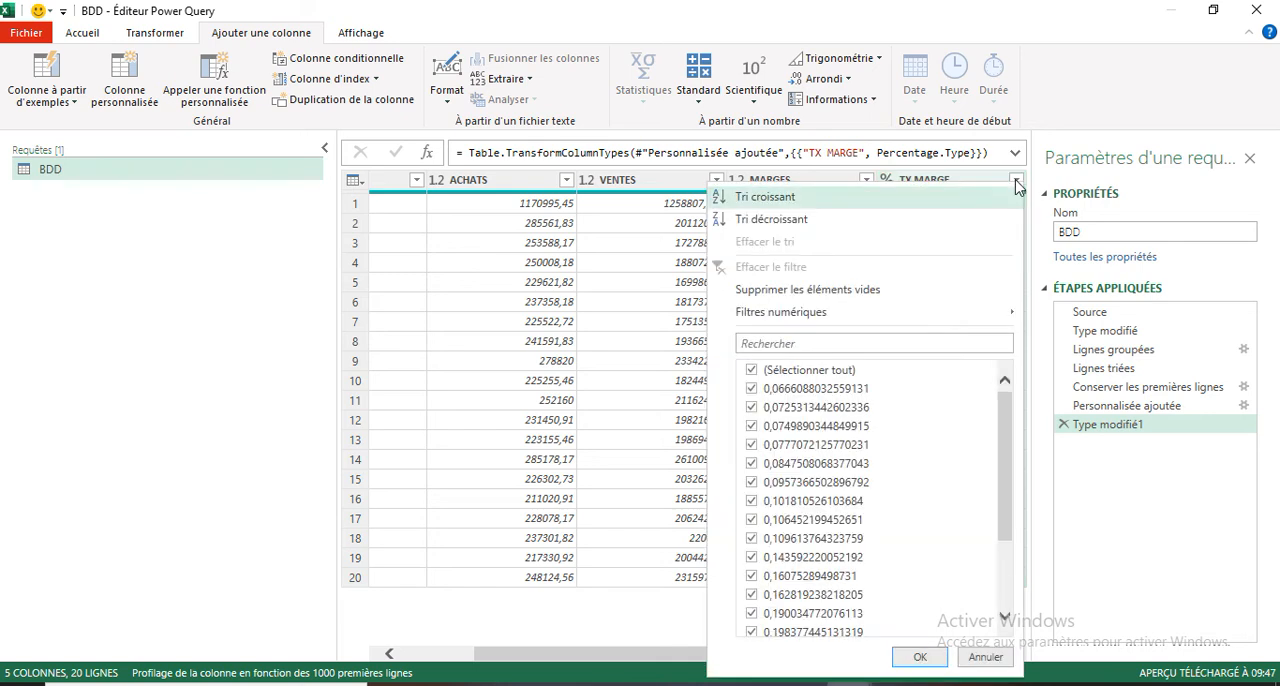
click(776, 220)
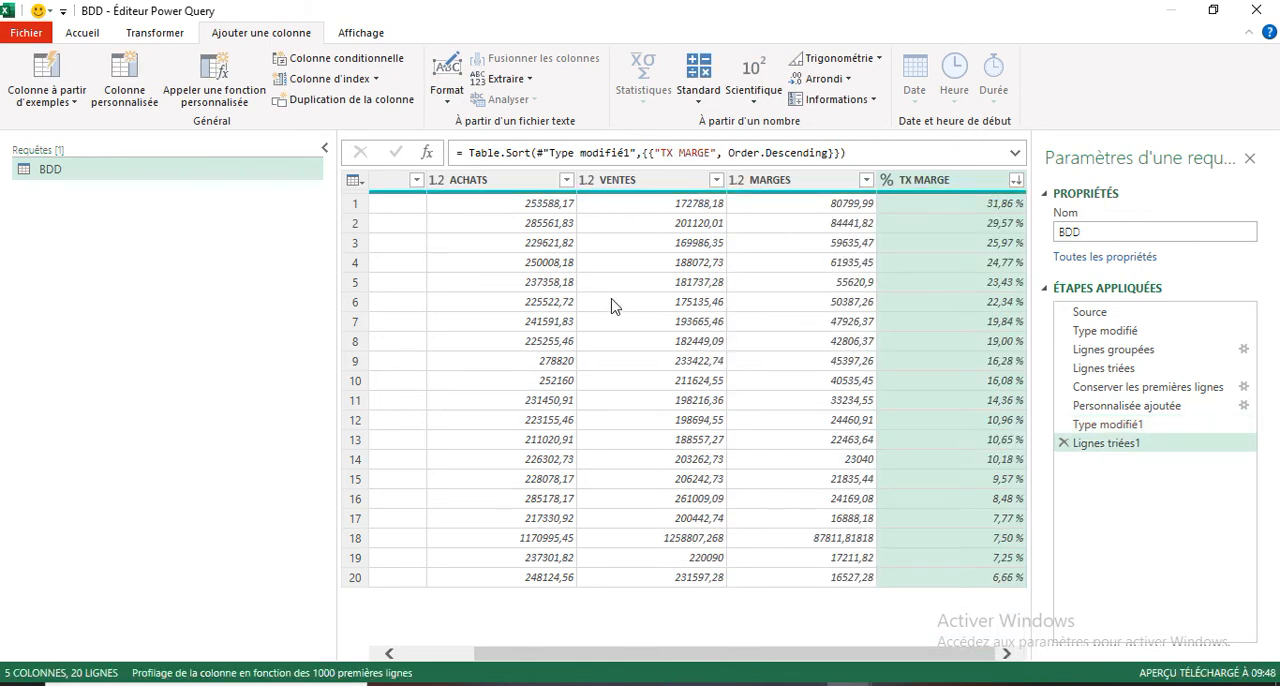
Step: Keep only the first 10 rows of the table sorted by TX MARGE
drag(768, 660, 698, 660)
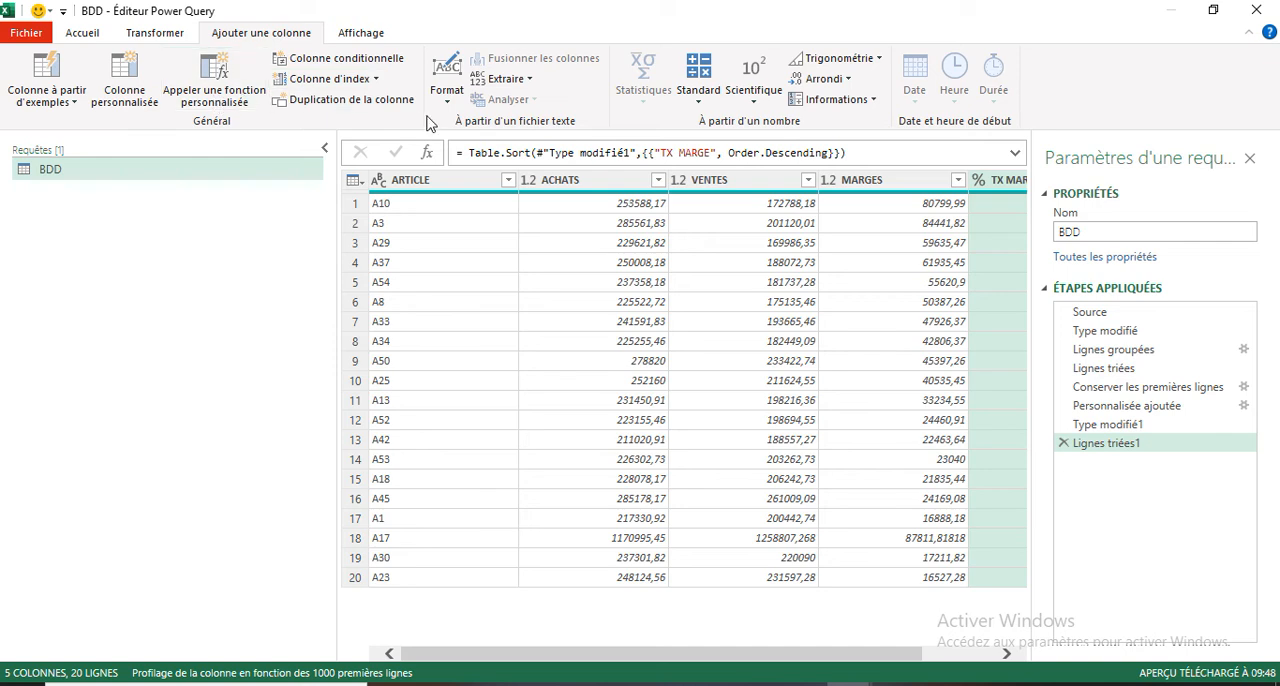
click(95, 35)
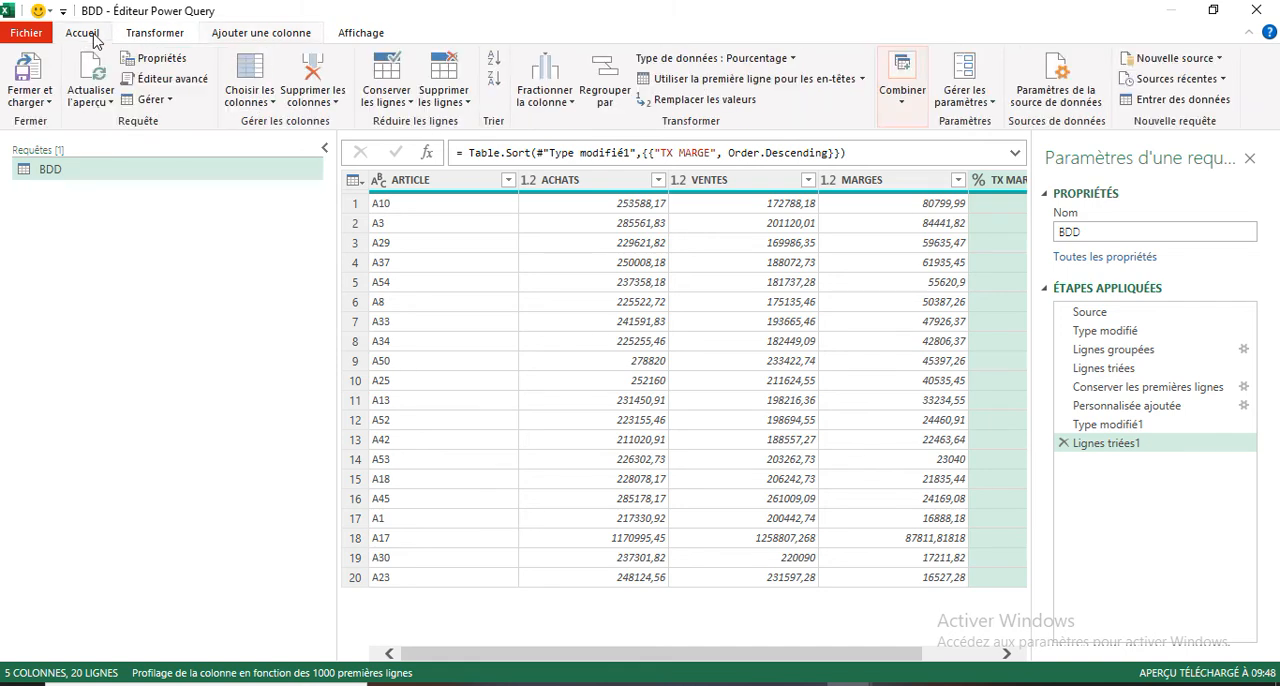
click(382, 98)
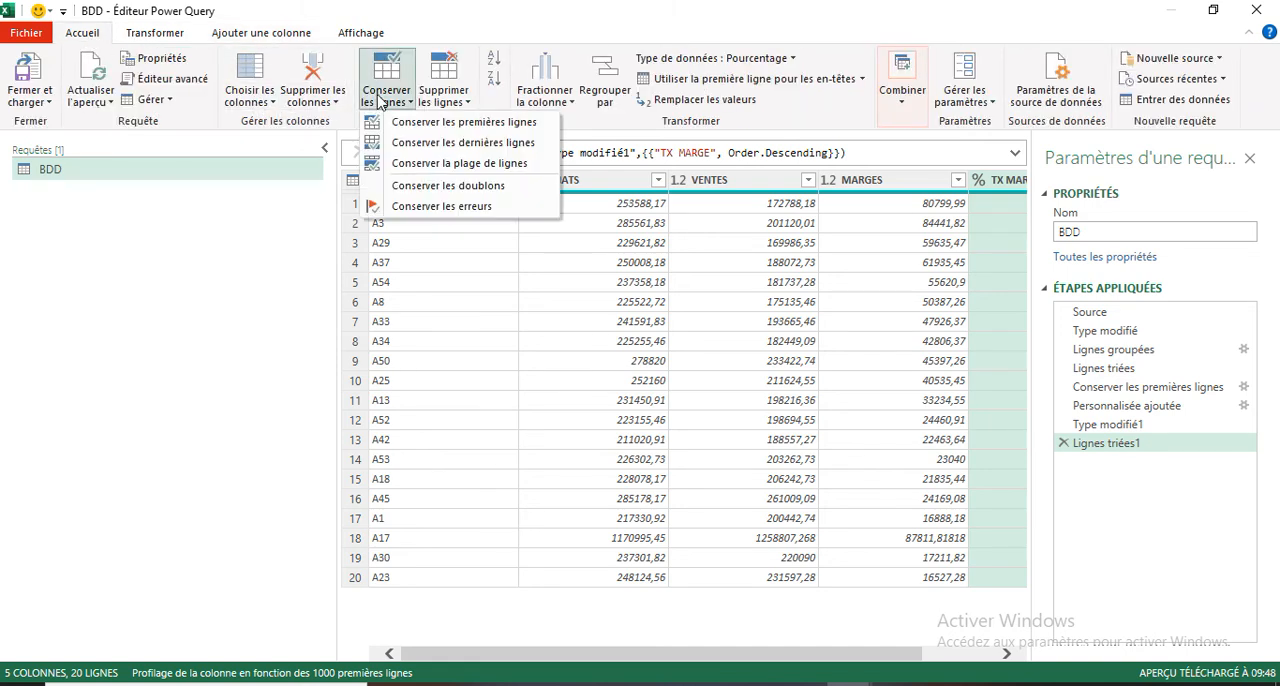
click(446, 124)
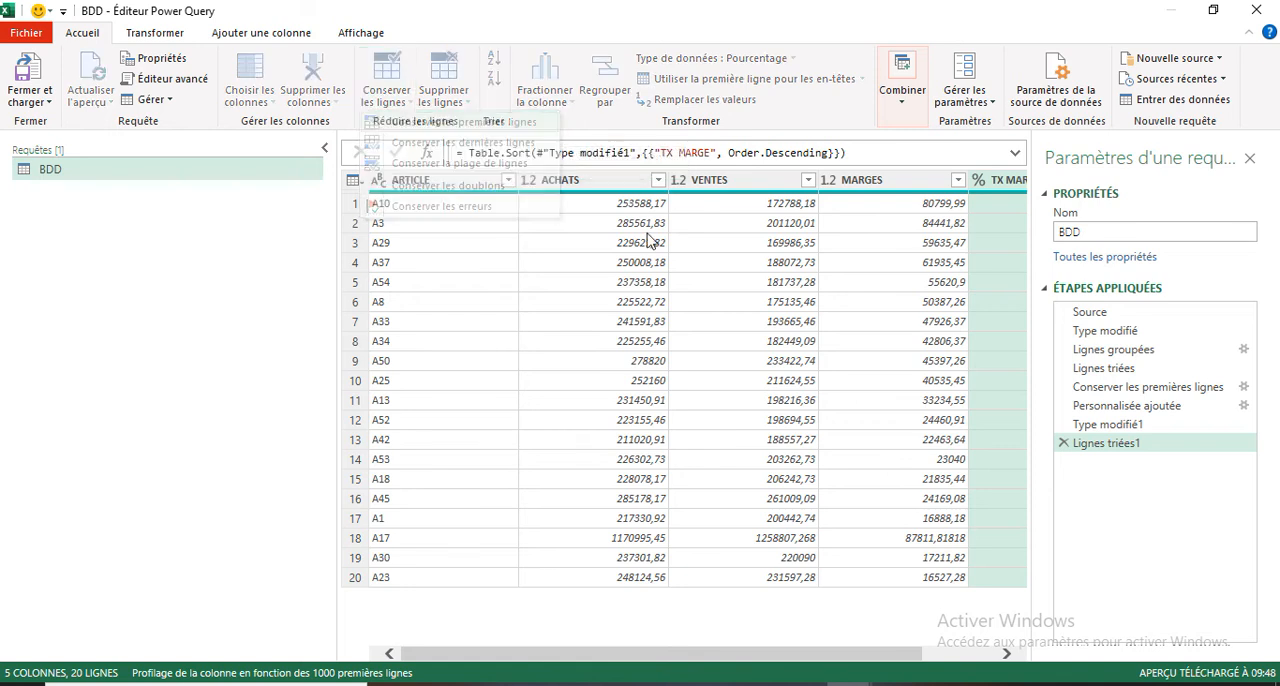
click(393, 350)
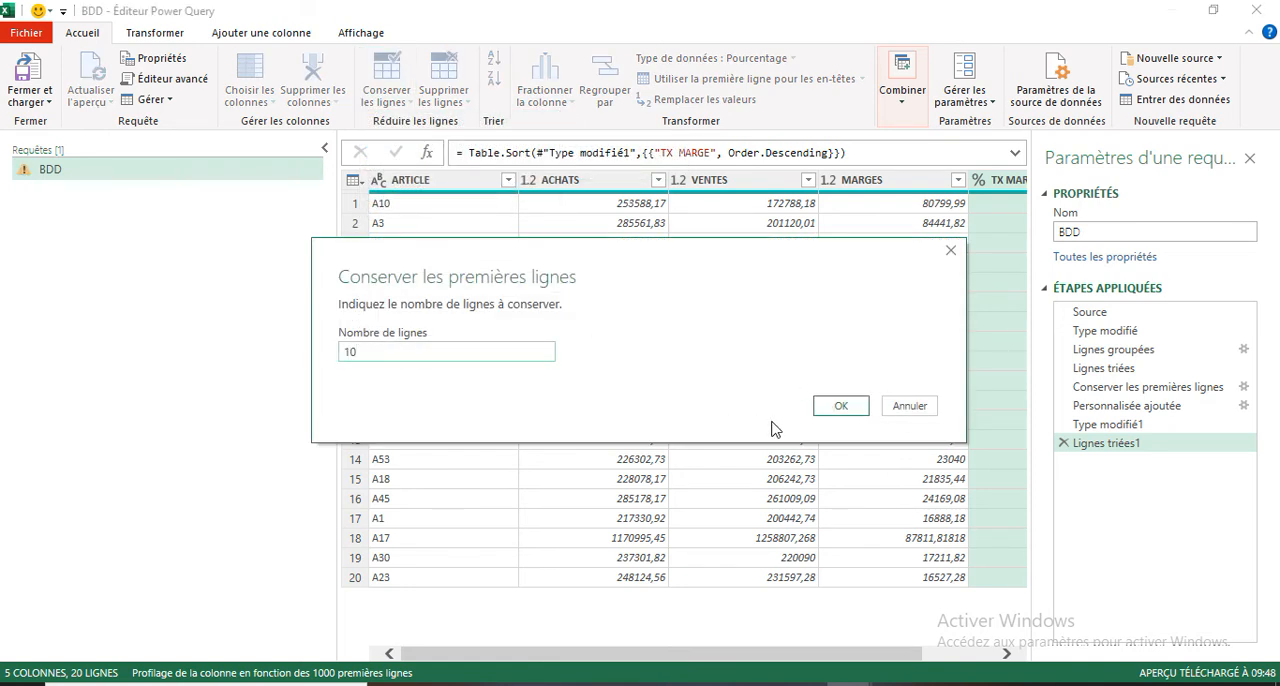
click(834, 407)
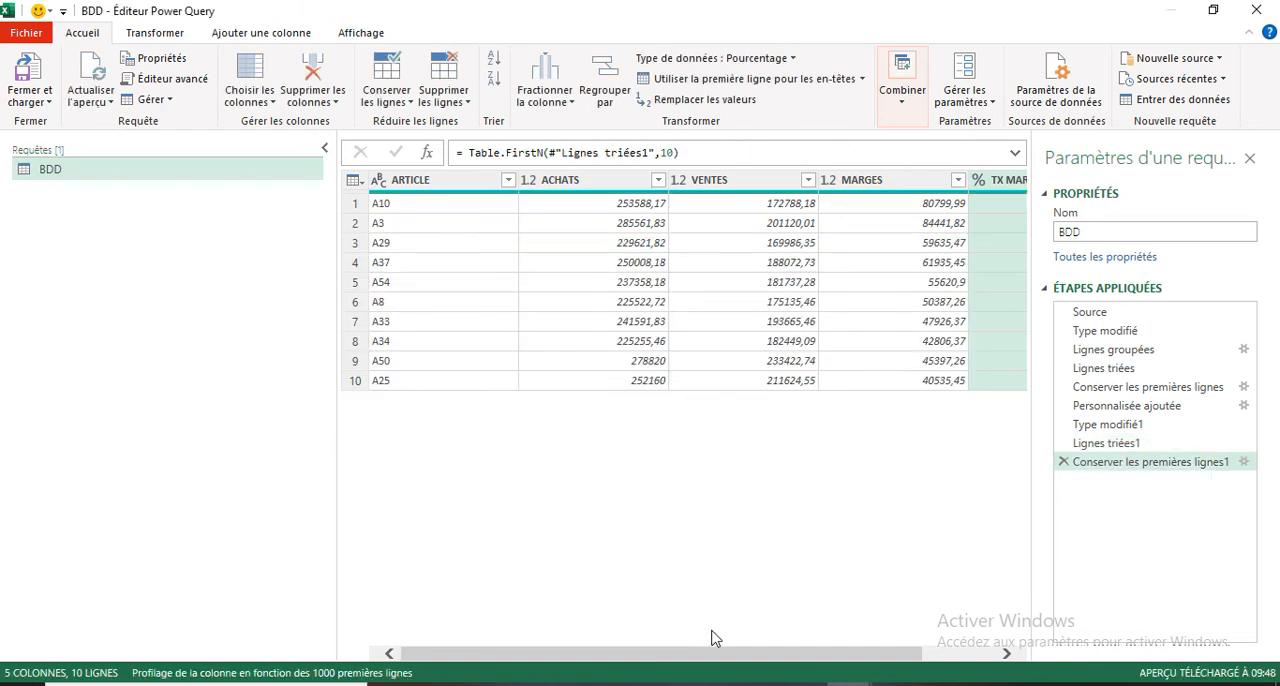
Step: Close the query editor and load the BDD query result into the workbook at the default location
scroll(914, 651, right, 3)
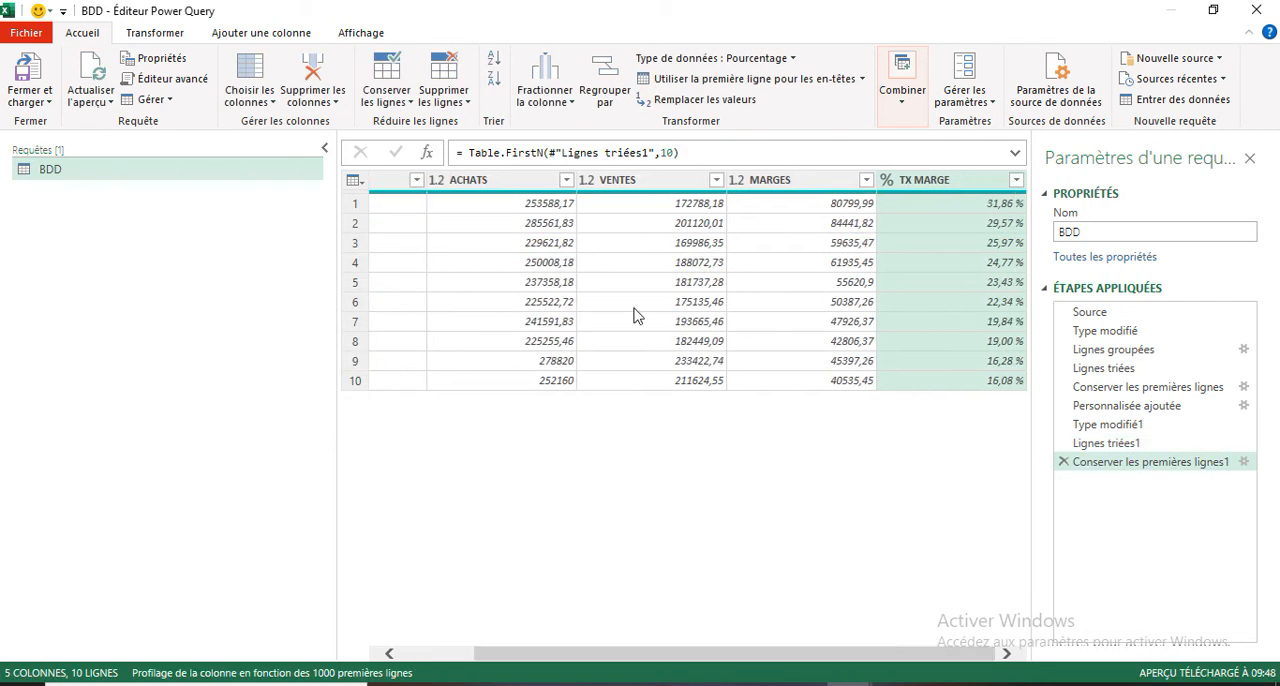
click(45, 102)
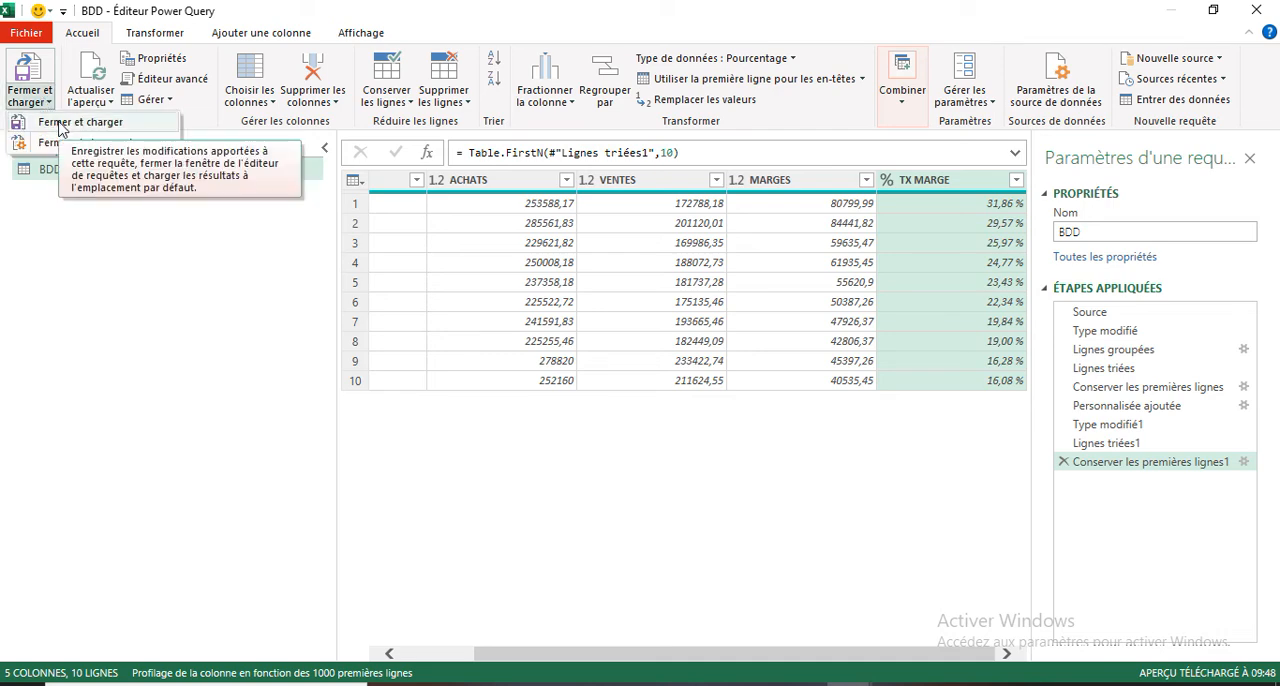
click(60, 124)
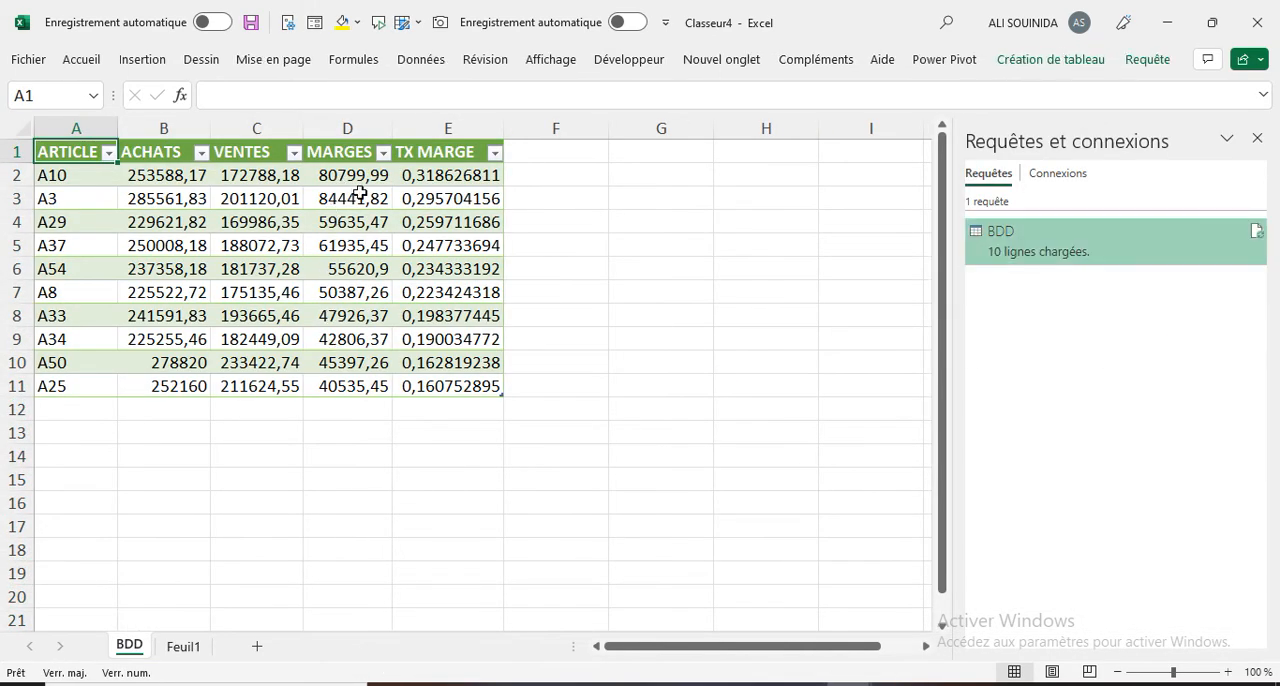
Step: Dismiss the Requêtes et connexions display and format the loaded table's TX MARGE values in E2:E11 as percentages
click(430, 175)
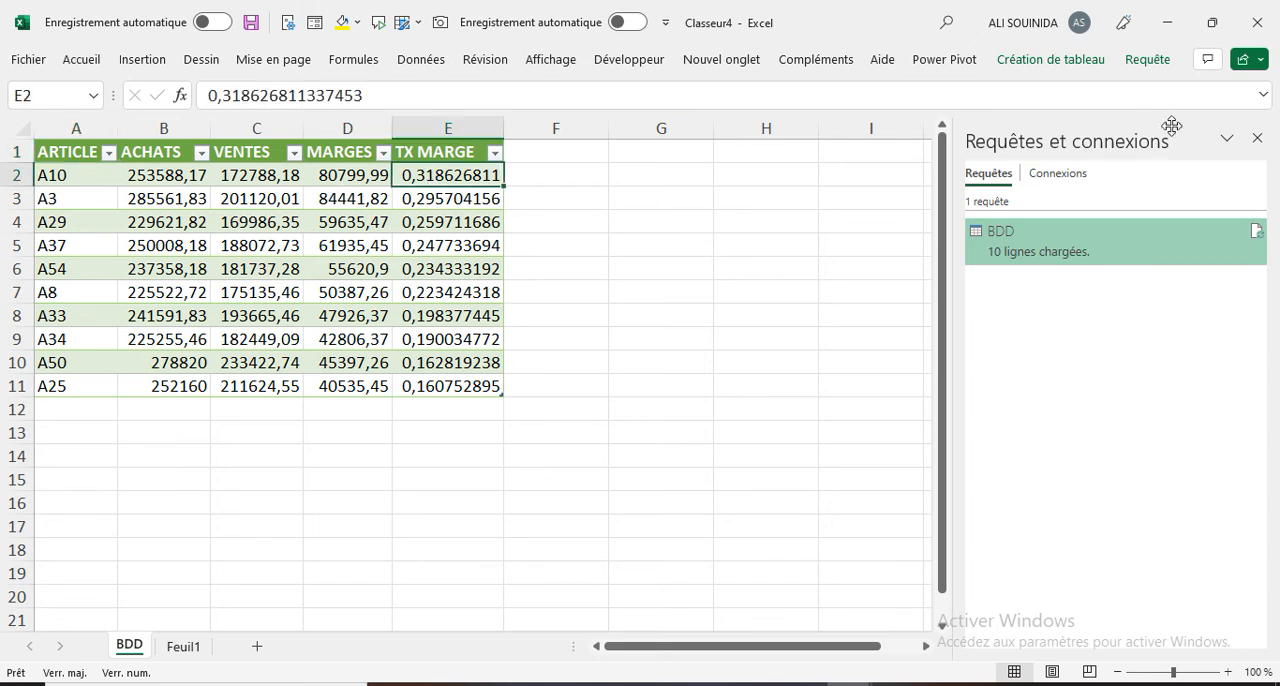
click(1257, 138)
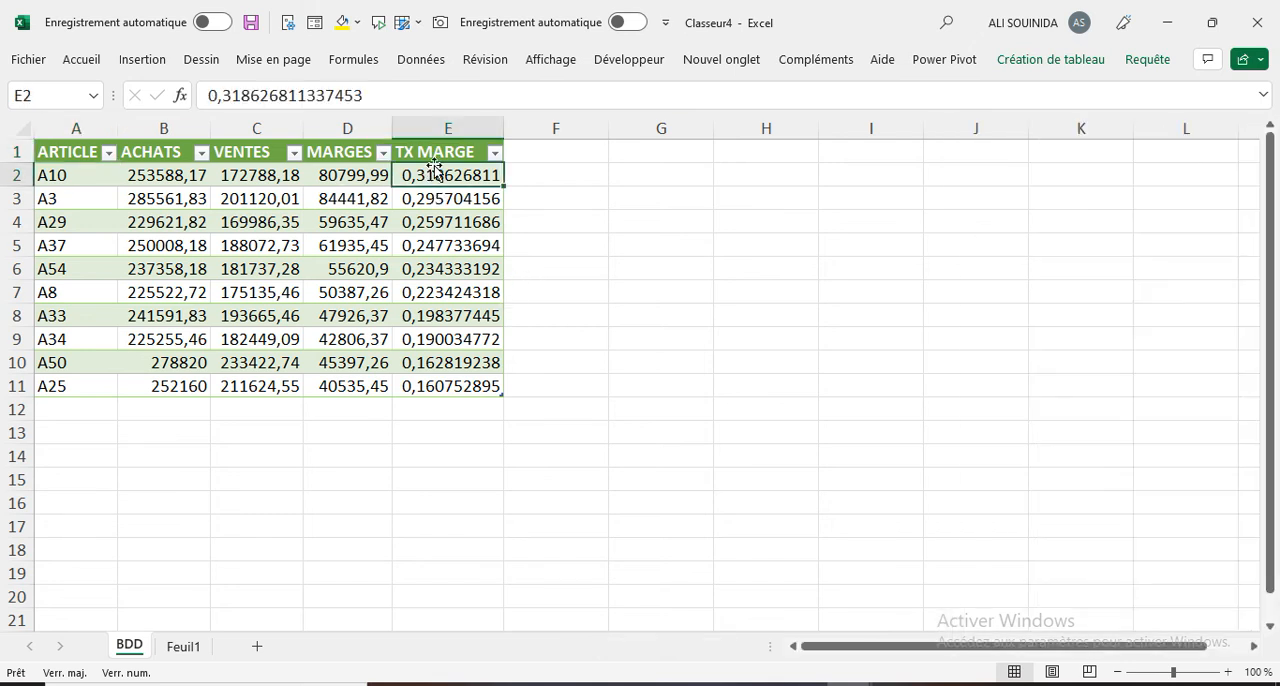
drag(435, 175, 482, 386)
click(82, 61)
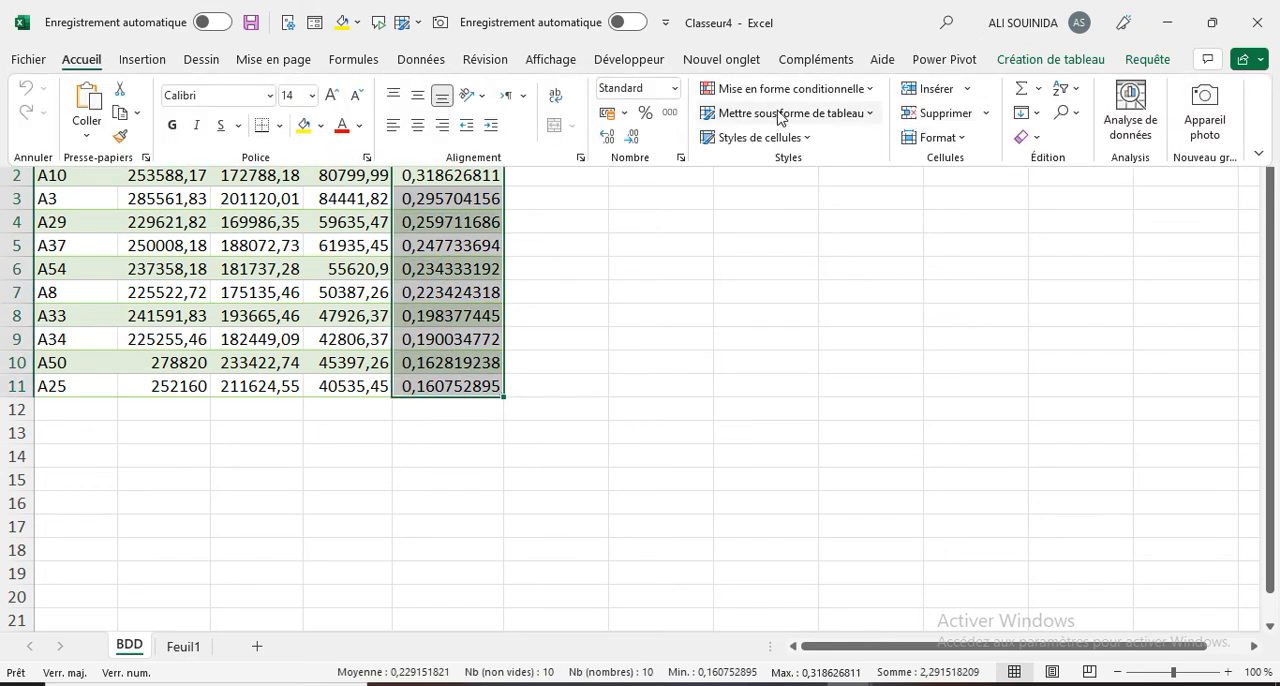
click(646, 113)
click(752, 310)
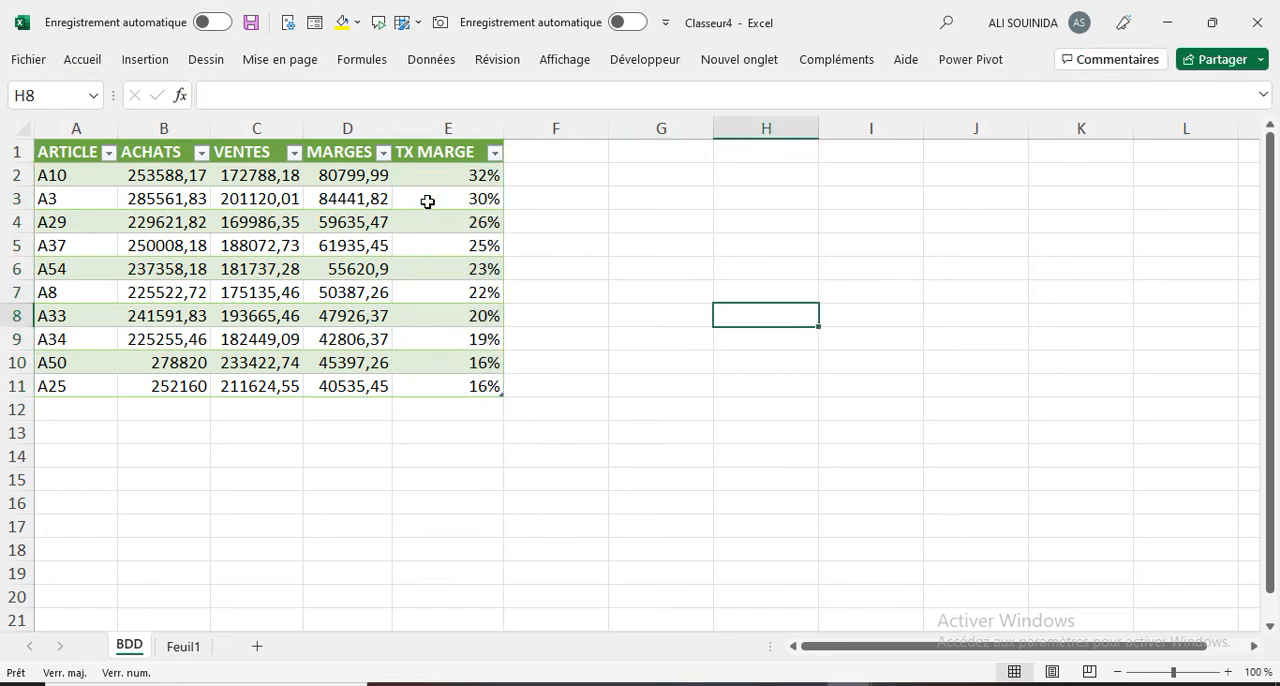
drag(68, 176, 68, 378)
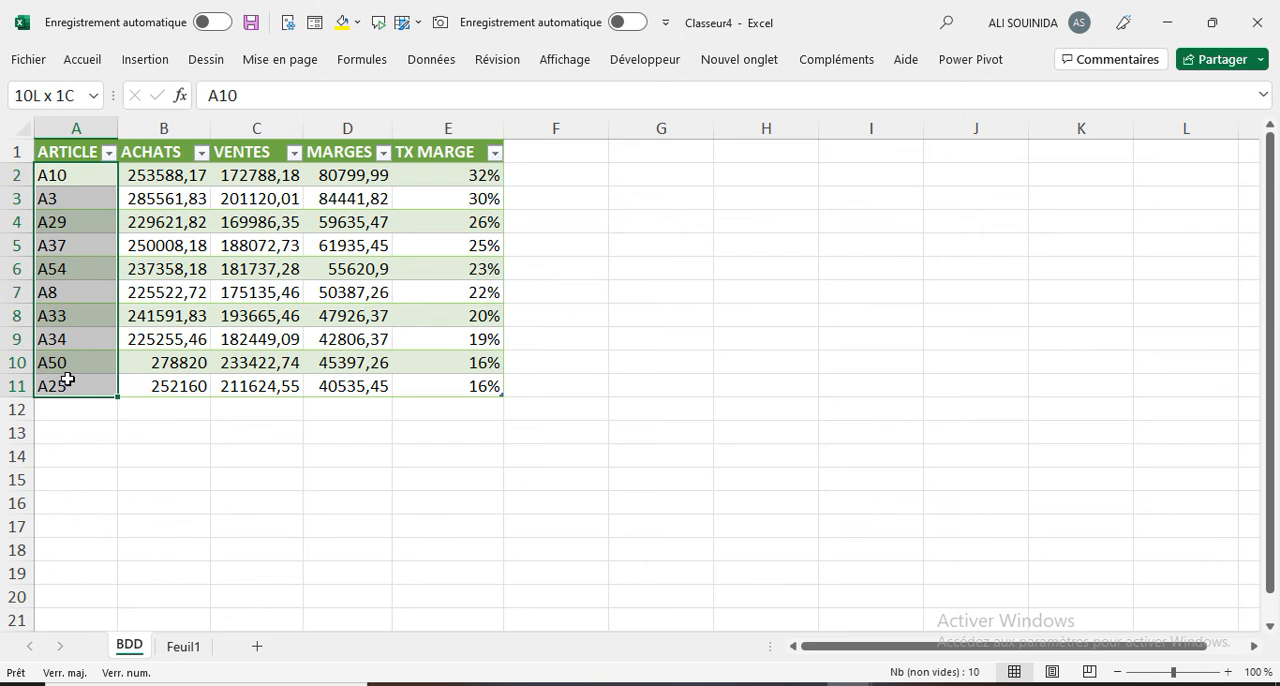
drag(67, 380, 67, 380)
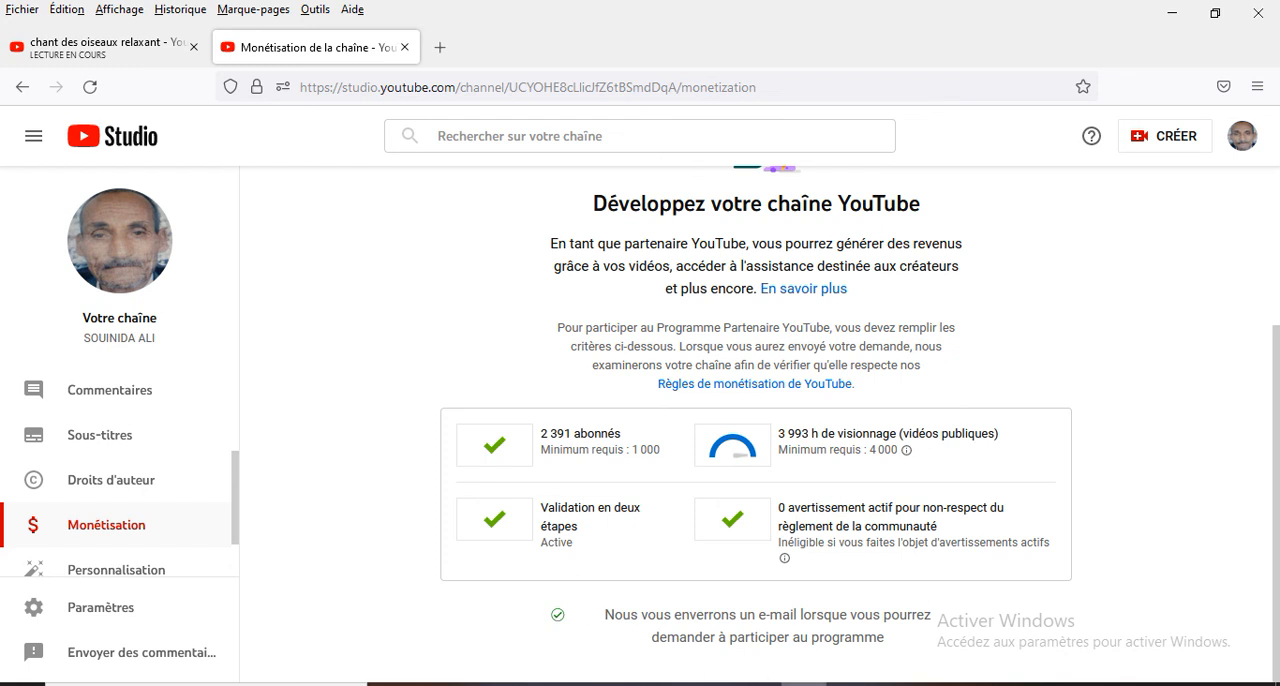
mouse_move(803, 684)
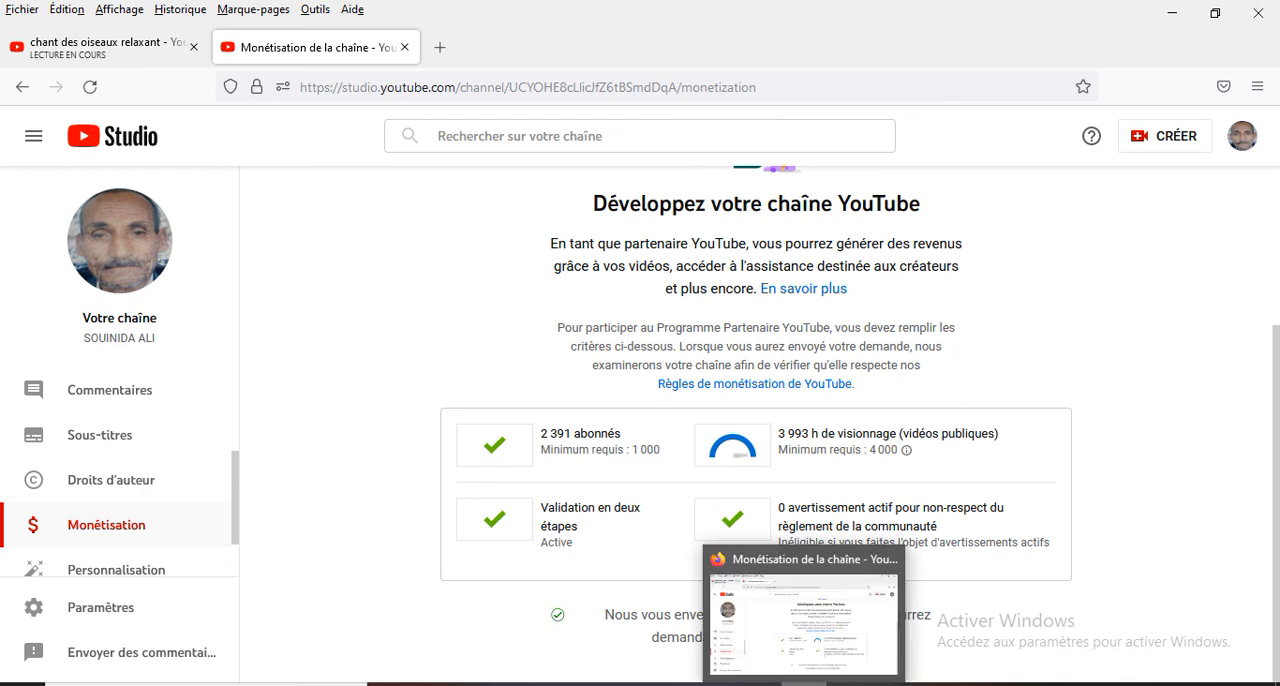
mouse_move(848, 684)
click(903, 652)
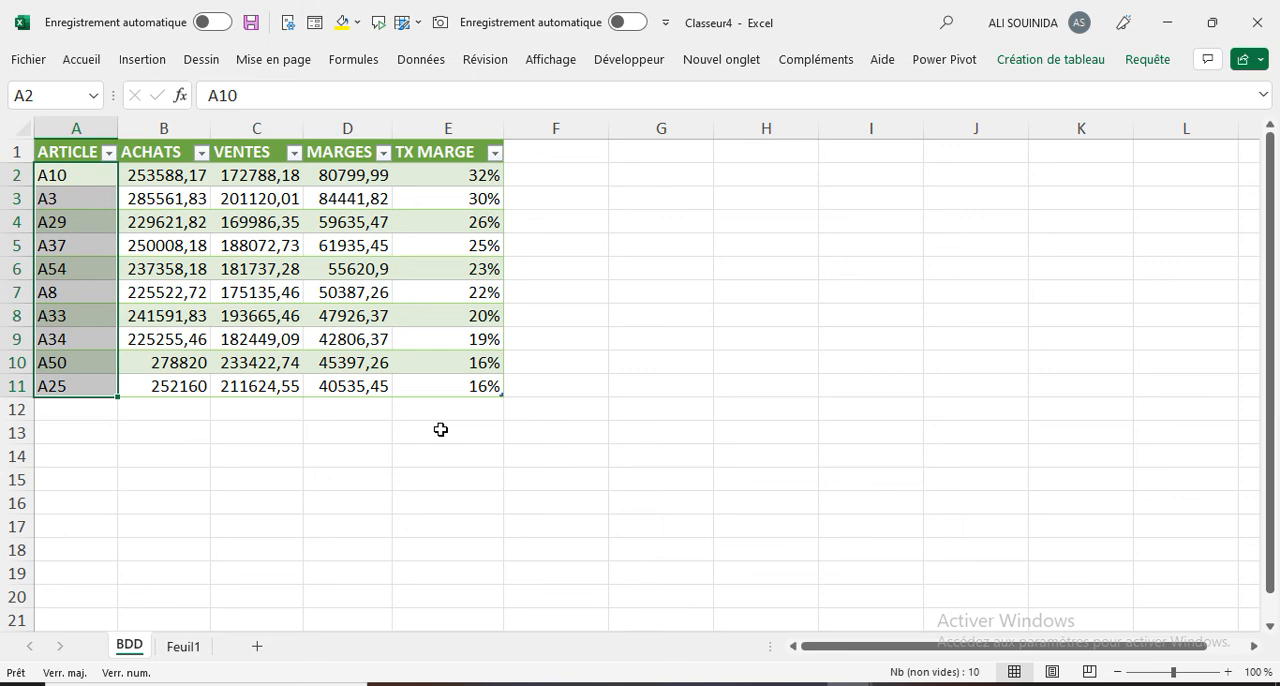
click(895, 684)
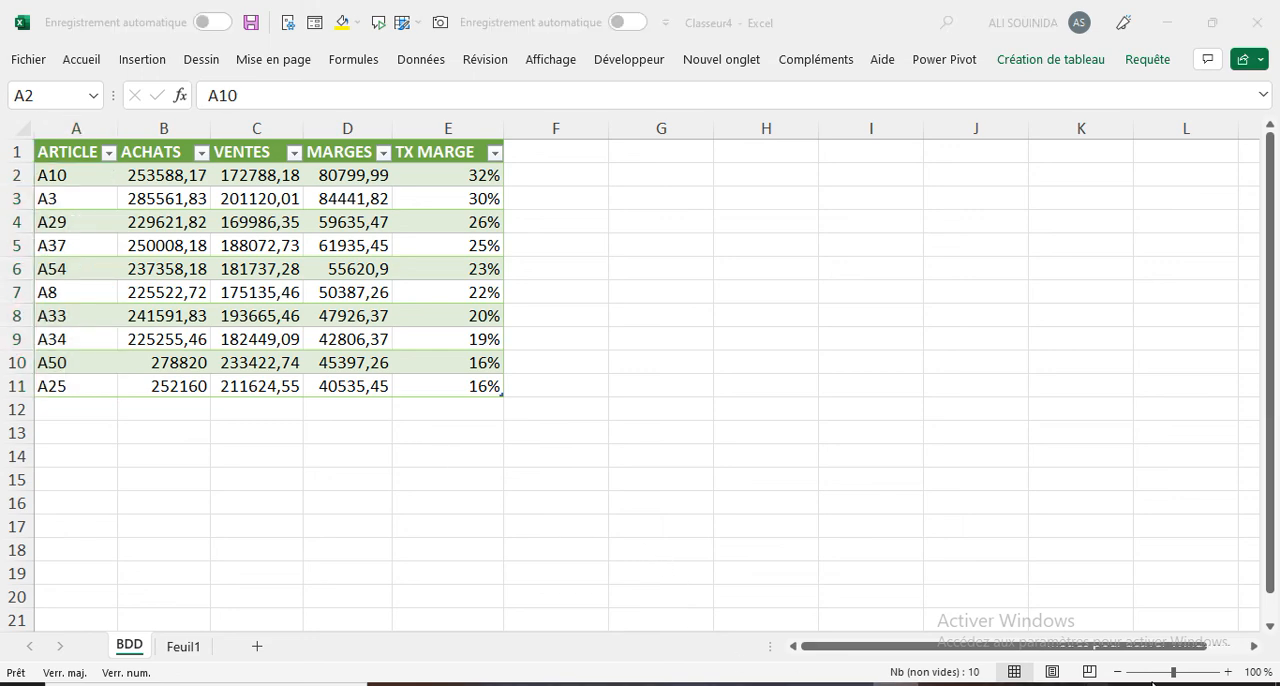